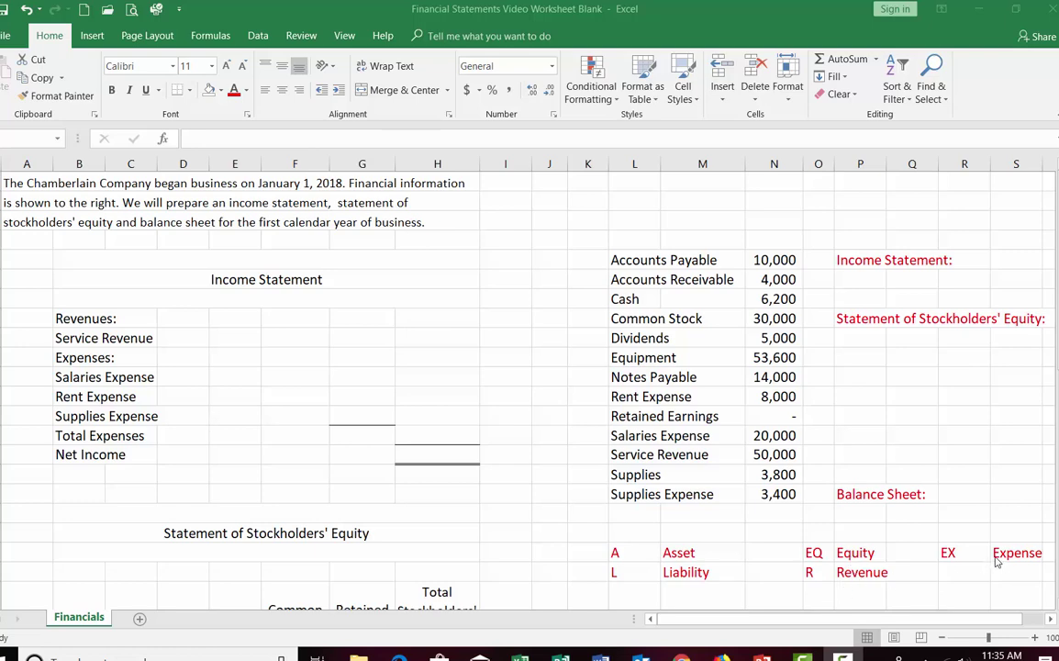
Step: Classify Accounts Payable as L, Accounts Receivable as A and Cash as A in column K beside the account list
{"action": "left_click", "coordinate": [580, 261]}
{"action": "left_click", "coordinate": [580, 260]}
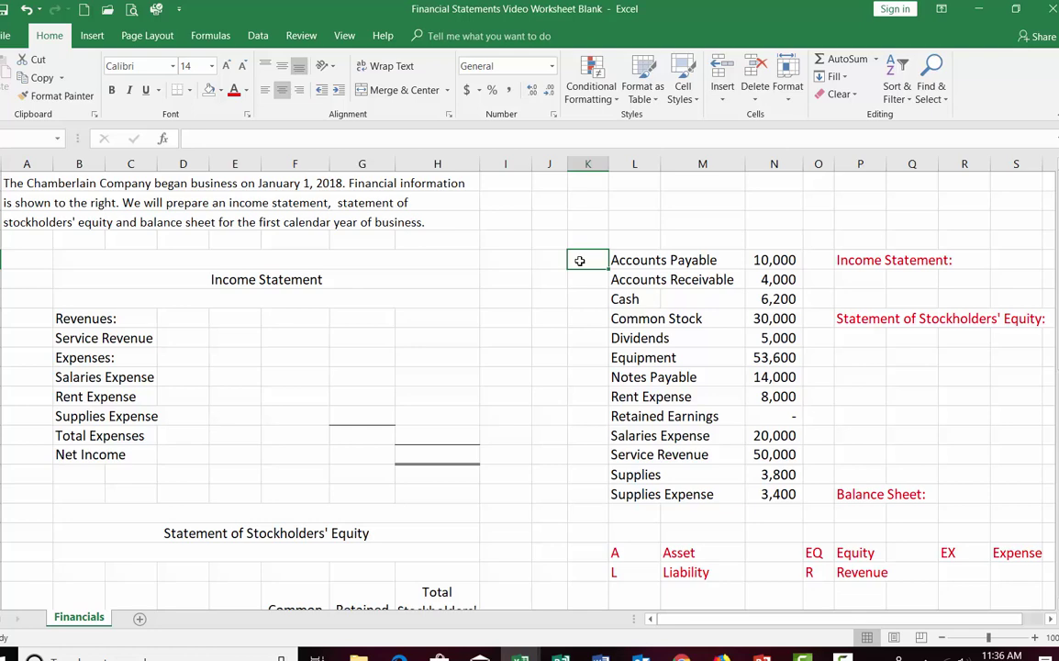
{"action": "type", "text": "L"}
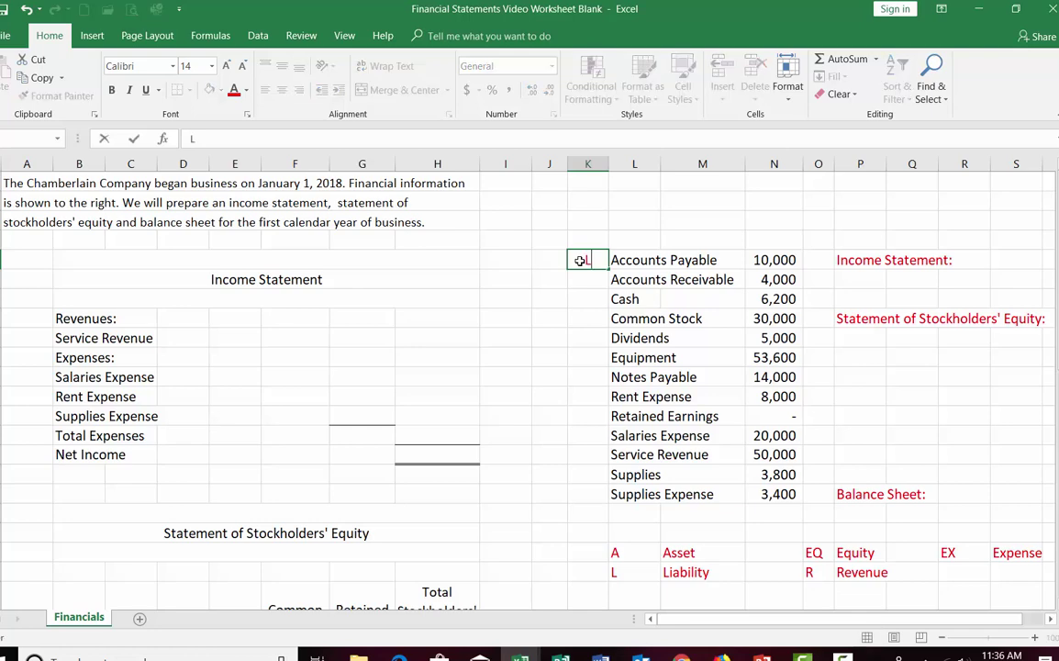
{"action": "key", "text": "Return"}
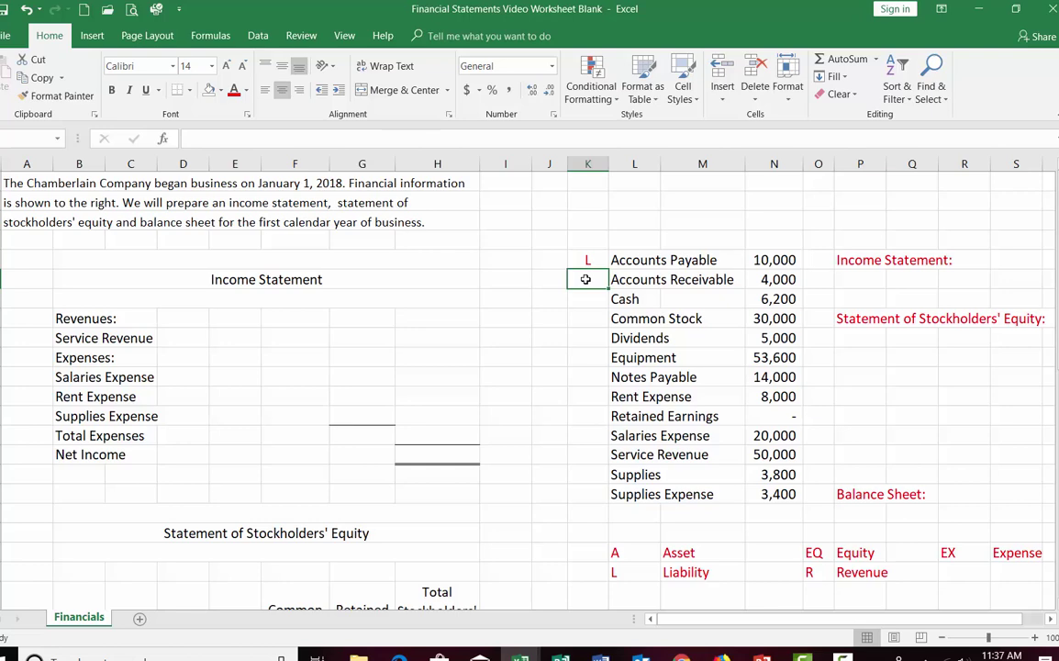
{"action": "type", "text": "A"}
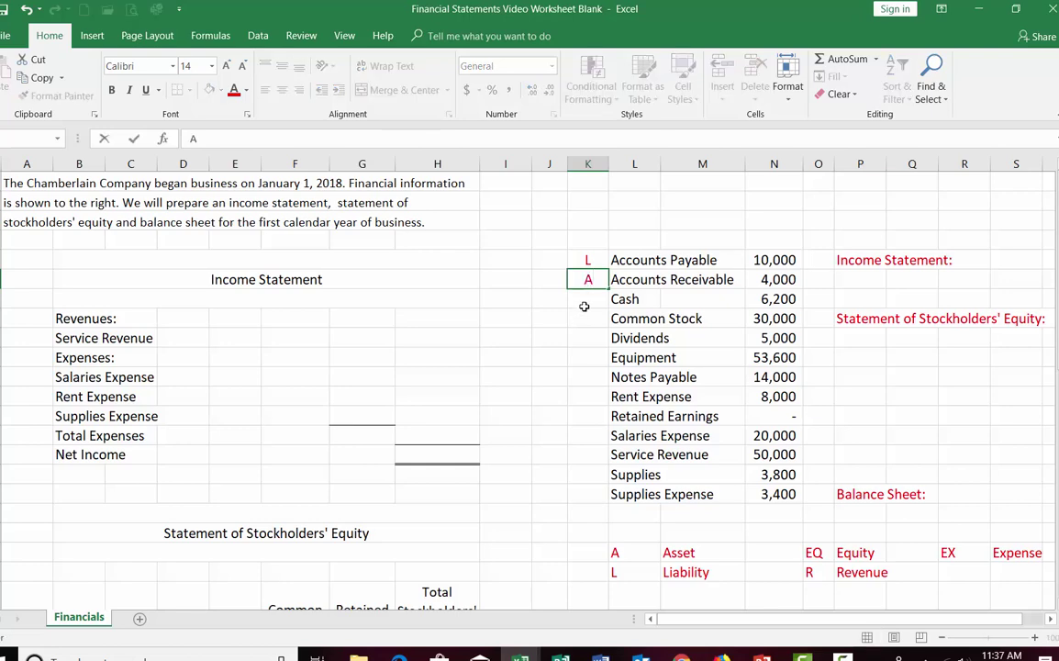
{"action": "left_click", "coordinate": [588, 298]}
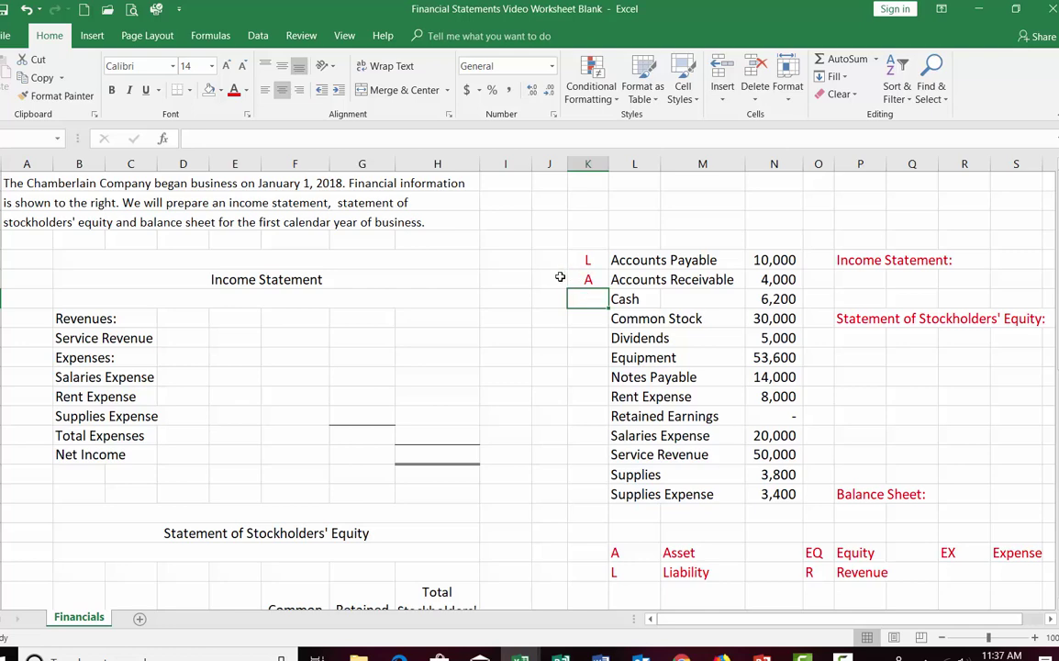
{"action": "type", "text": "A"}
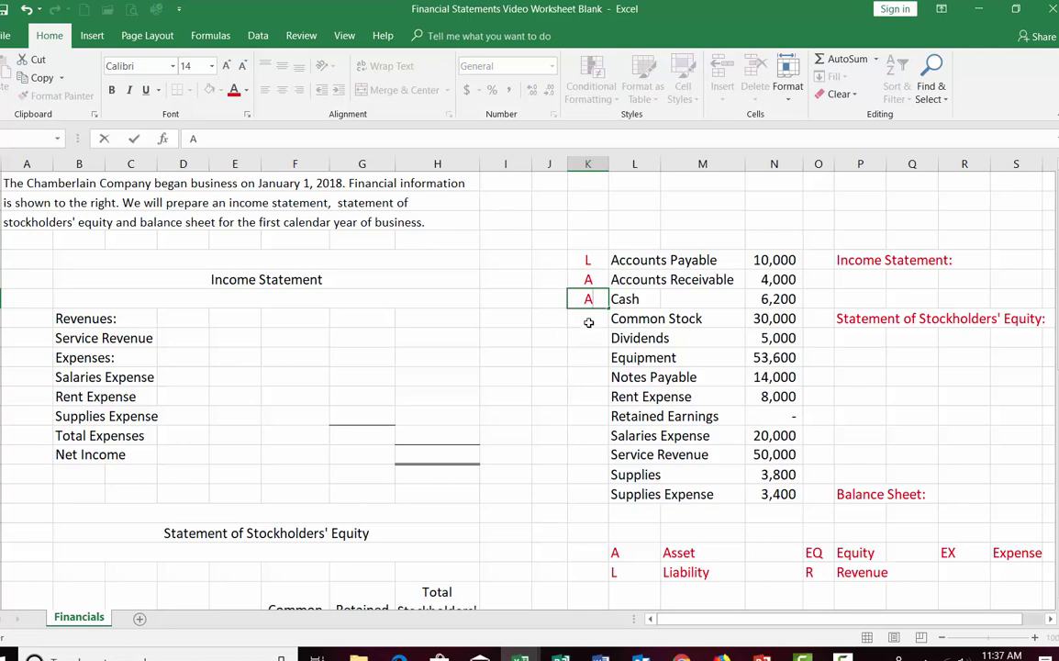
{"action": "key", "text": "Return"}
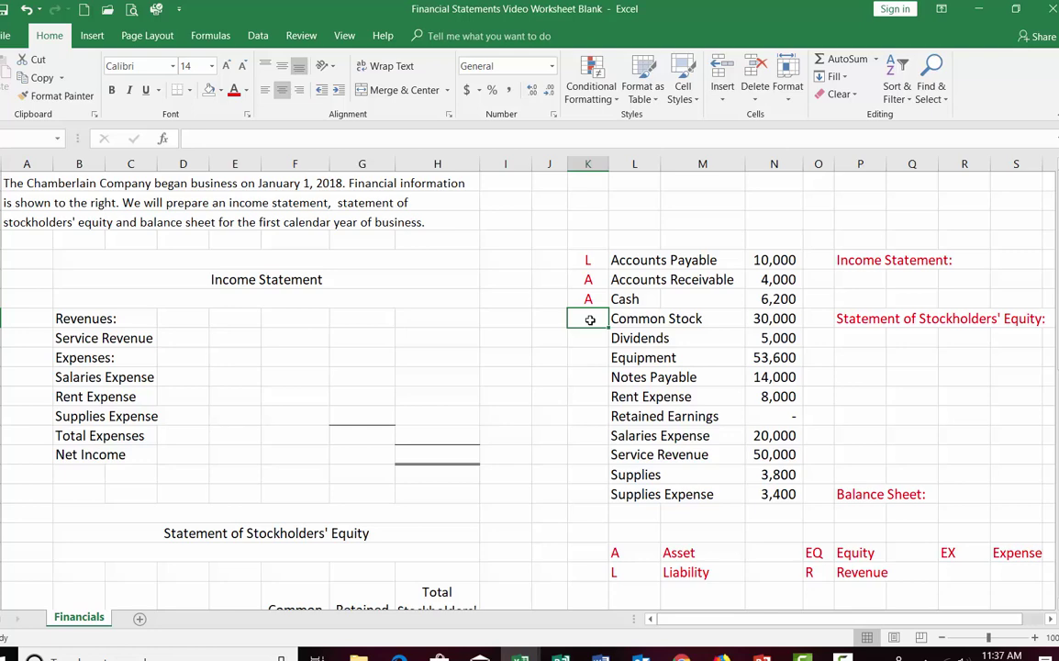
Step: Label Common Stock and Dividends as EQ, Equipment as A, and Notes Payable as L in column K
{"action": "type", "text": "EQ"}
{"action": "left_click", "coordinate": [590, 337]}
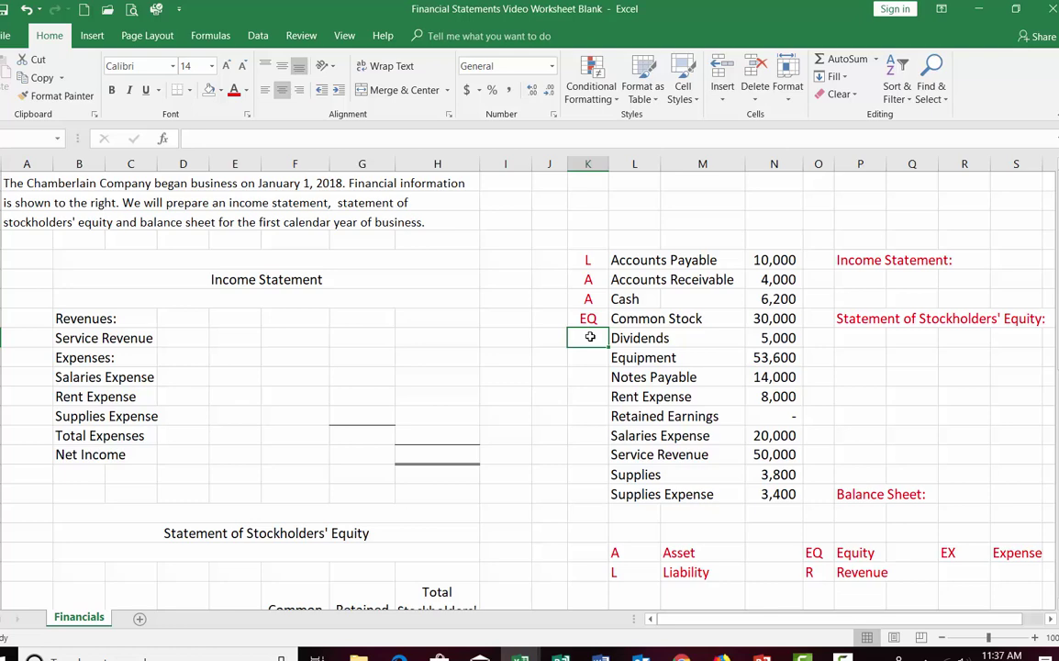
{"action": "type", "text": "EQ"}
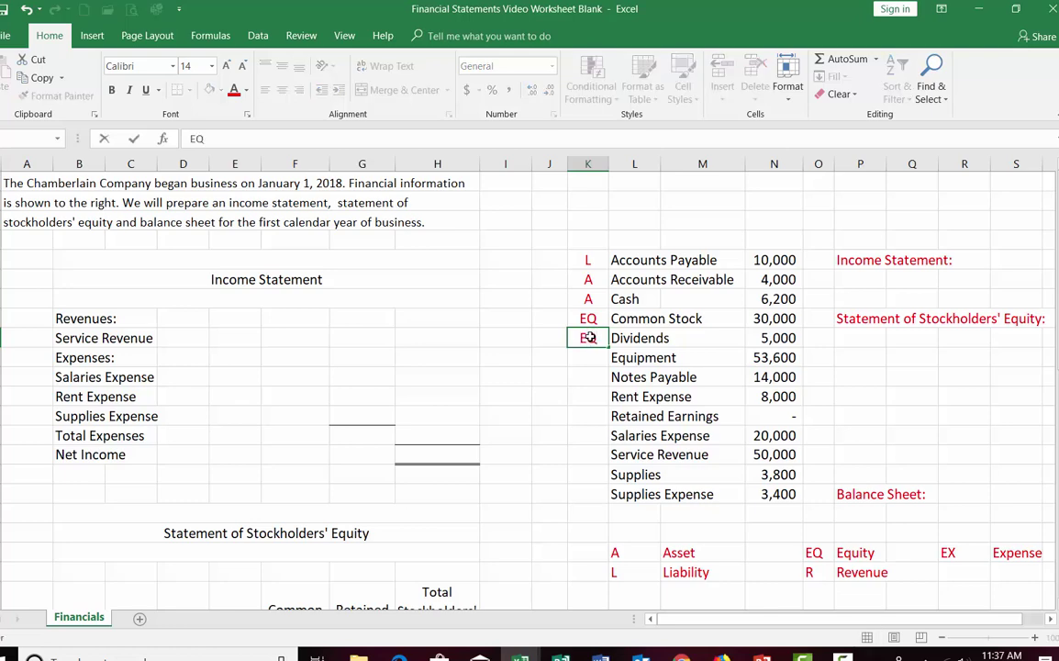
{"action": "key", "text": "Return"}
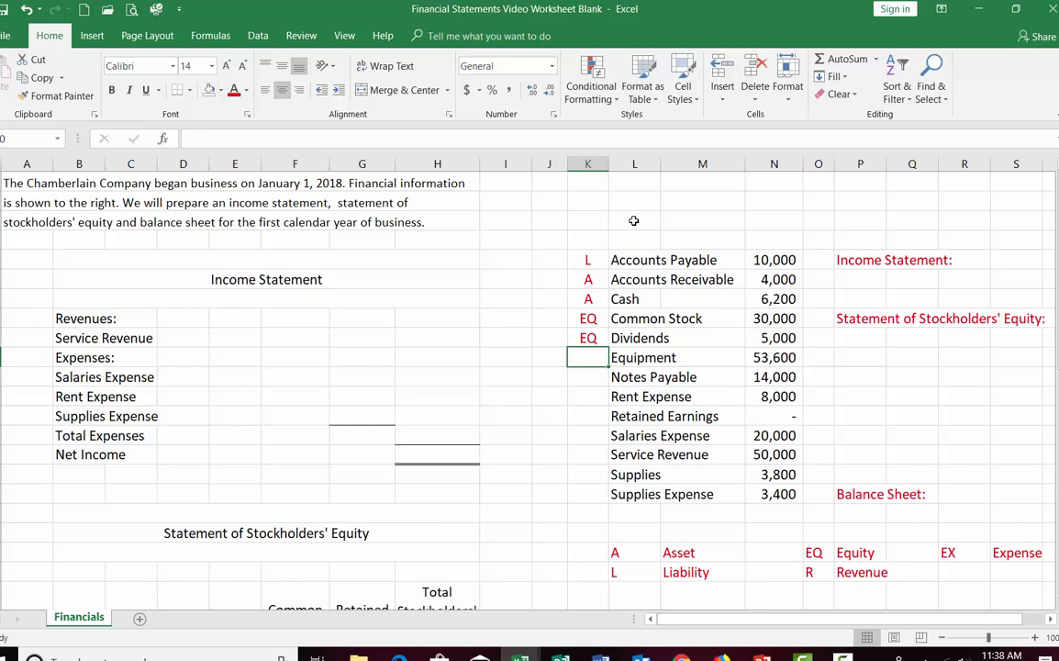
{"action": "type", "text": "A"}
{"action": "key", "text": "Return"}
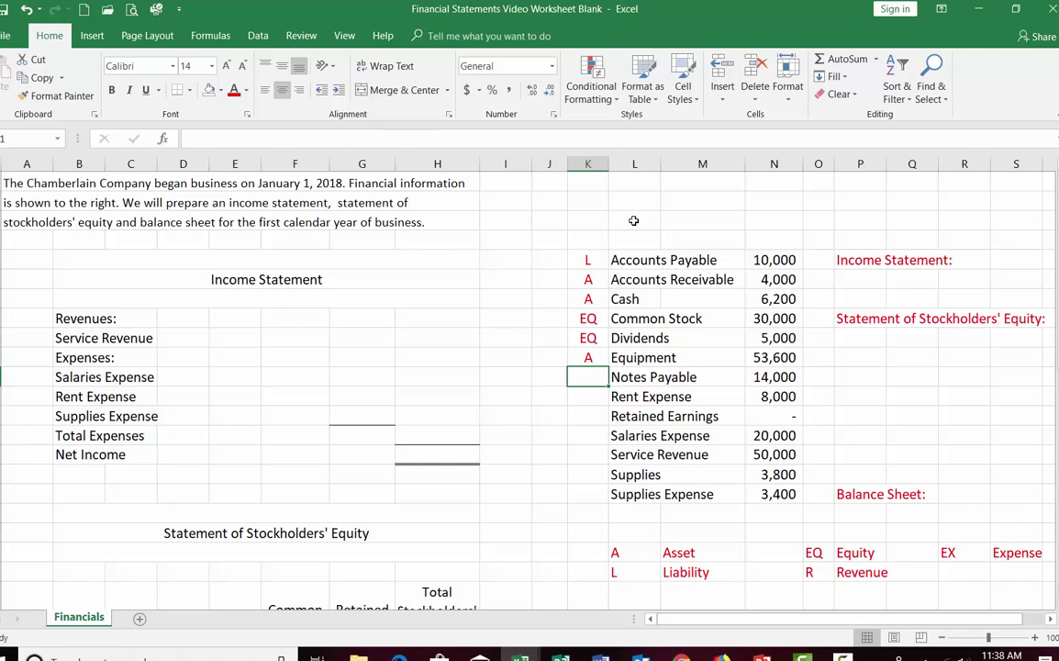
{"action": "type", "text": "L"}
{"action": "key", "text": "Return"}
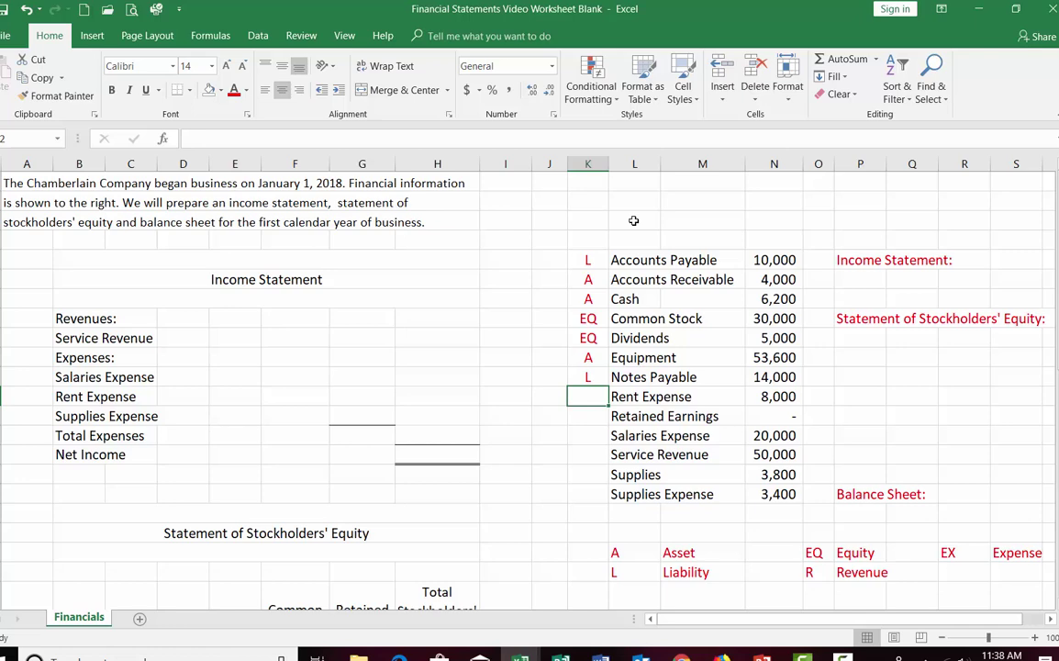
Step: Label Rent Expense as EX, Retained Earnings as EQ, and Salaries Expense as EX in column K
{"action": "type", "text": "EX"}
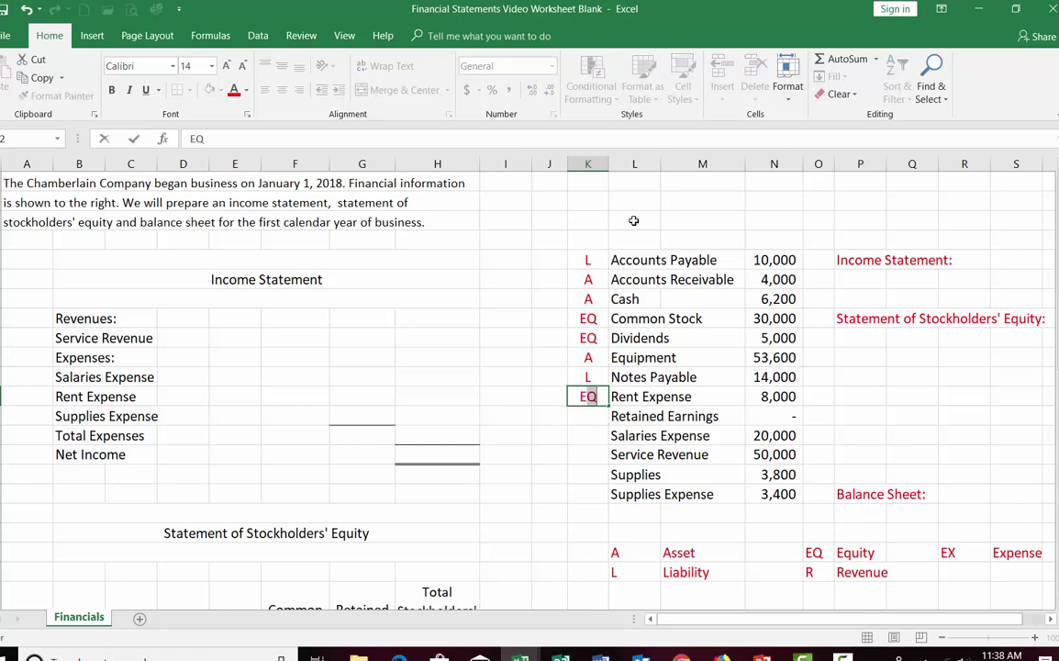
{"action": "key", "text": "Return"}
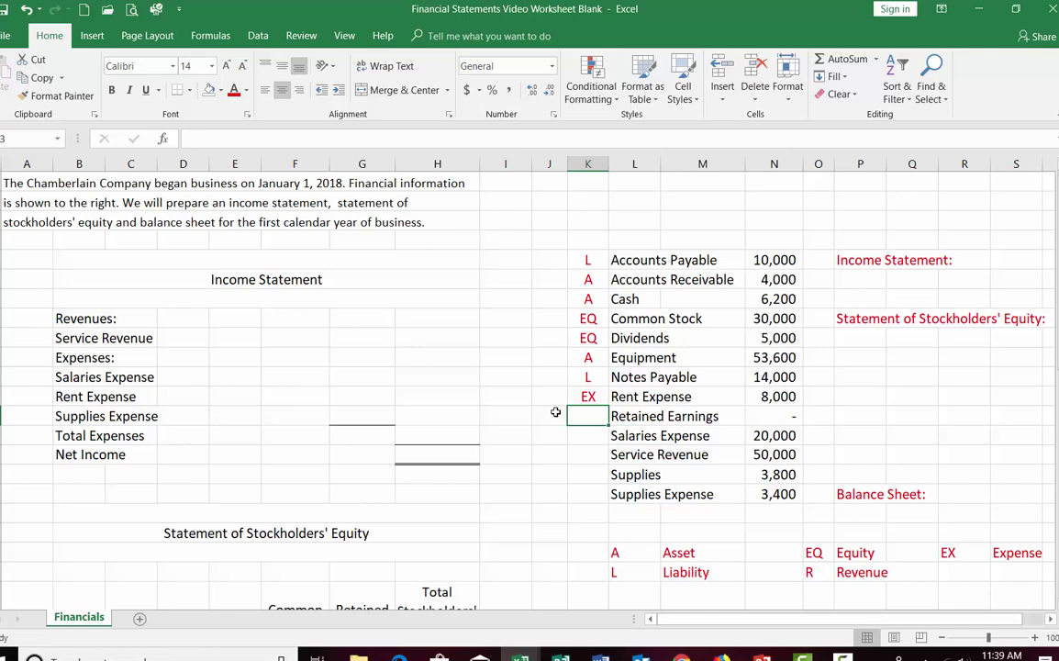
{"action": "type", "text": "EQ"}
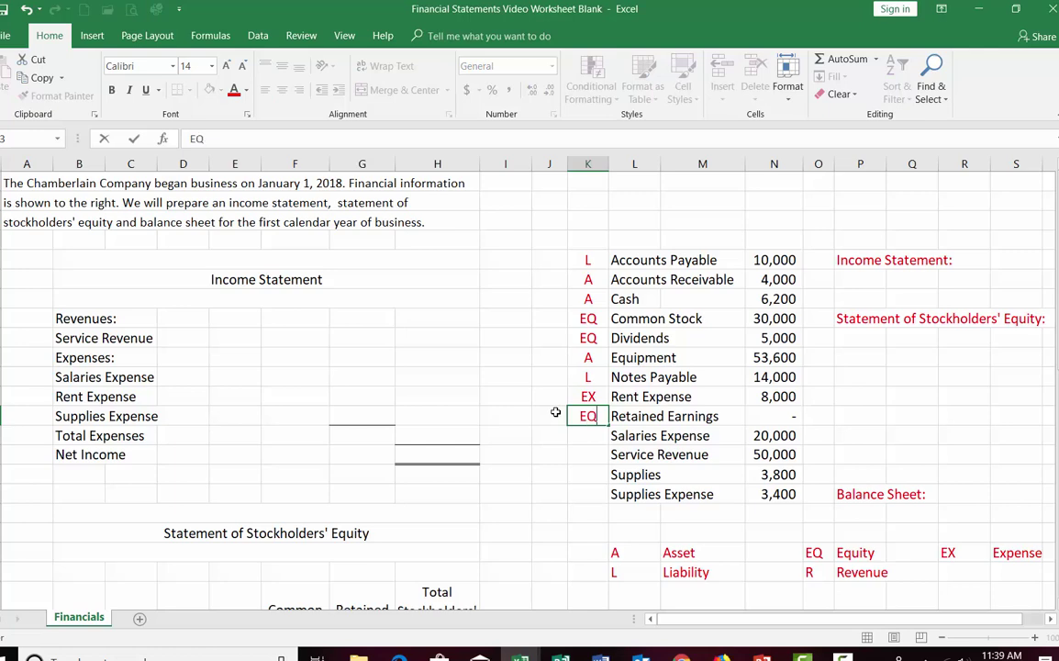
{"action": "key", "text": "Return"}
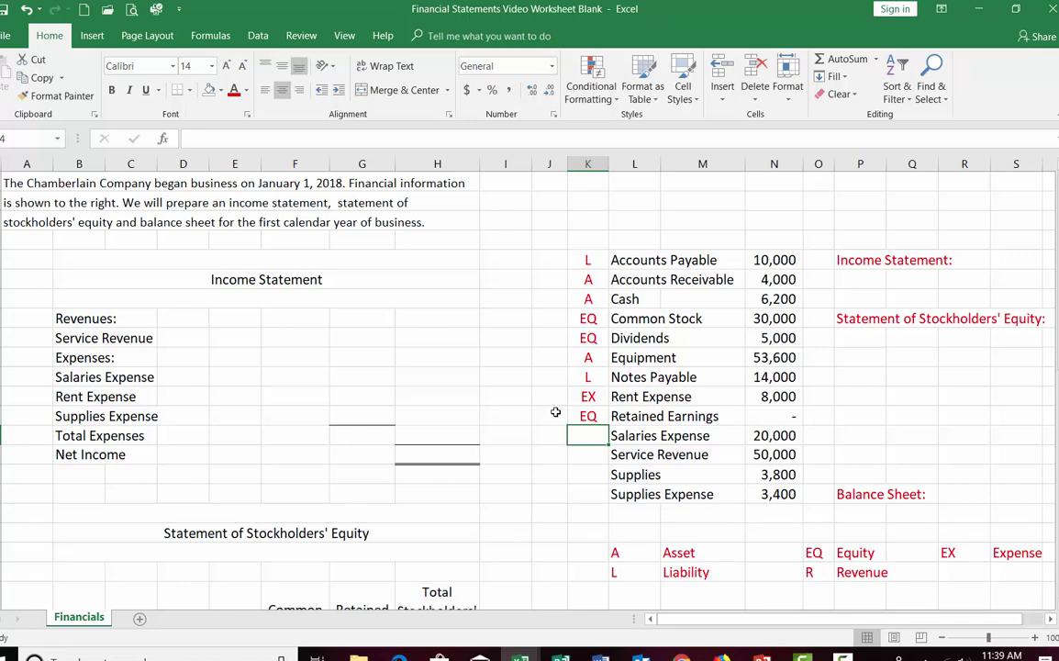
{"action": "type", "text": "EX"}
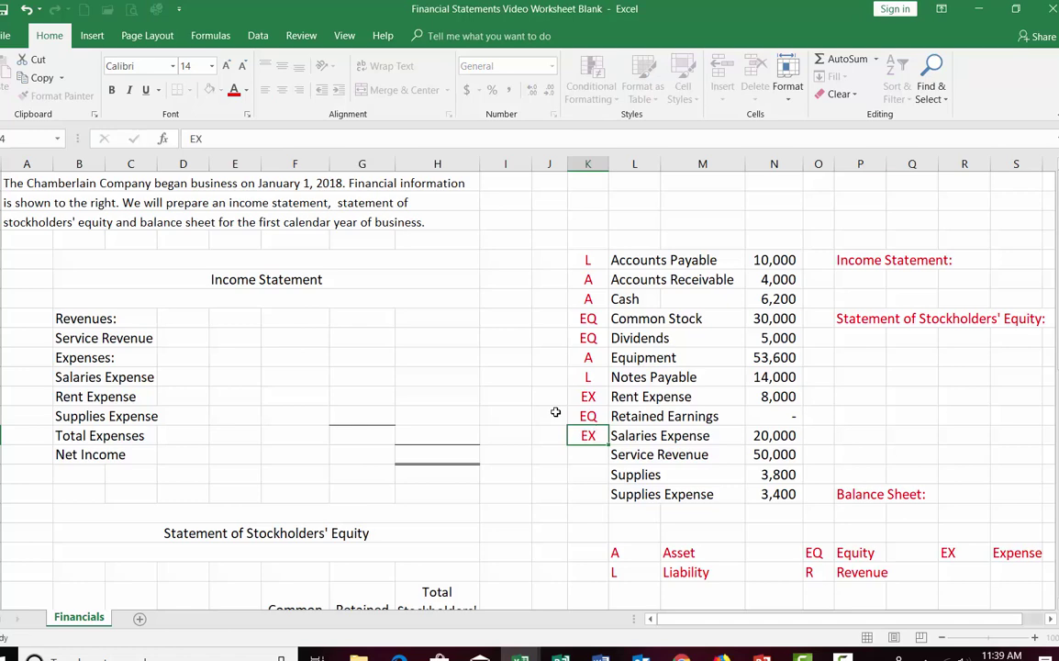
{"action": "key", "text": "Return"}
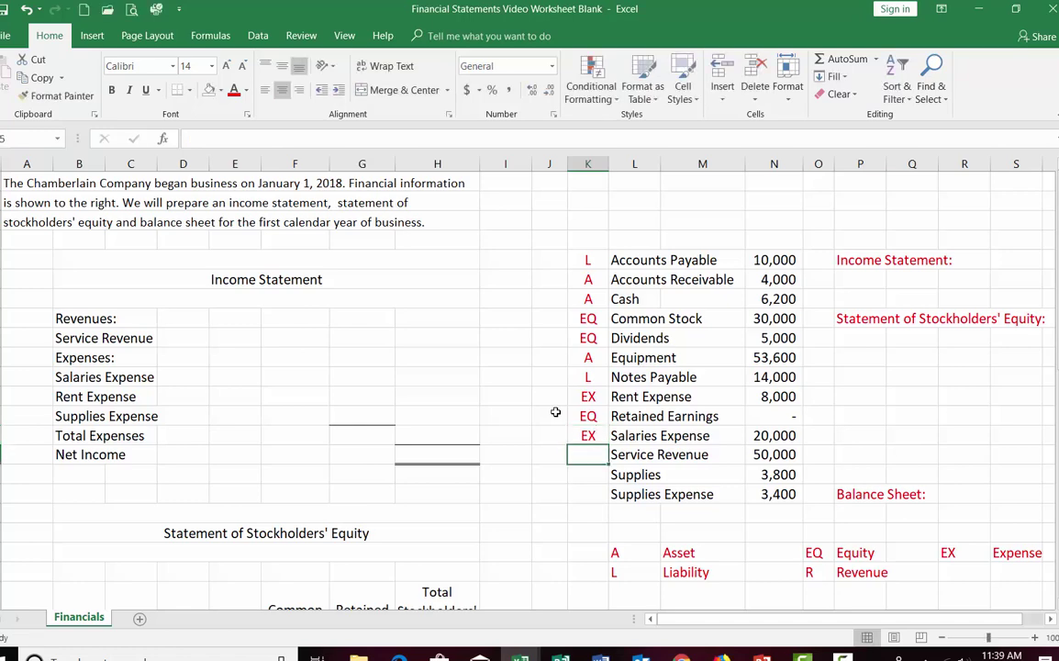
Step: Label Service Revenue as R, Supplies as A, and Supplies Expense as EX in column K
{"action": "type", "text": "R"}
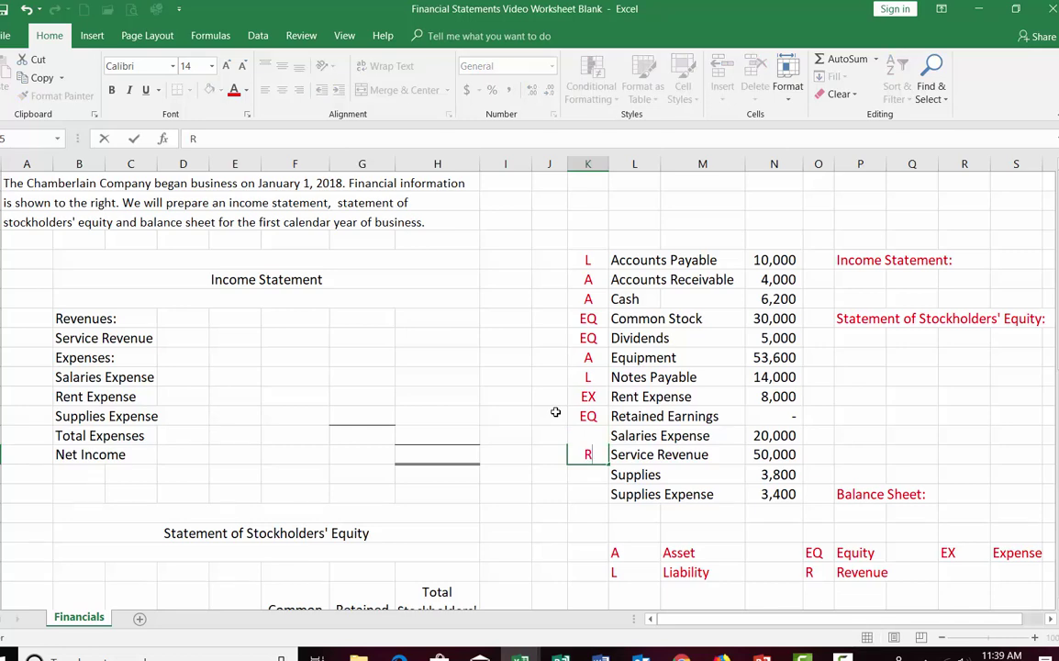
{"action": "key", "text": "Return"}
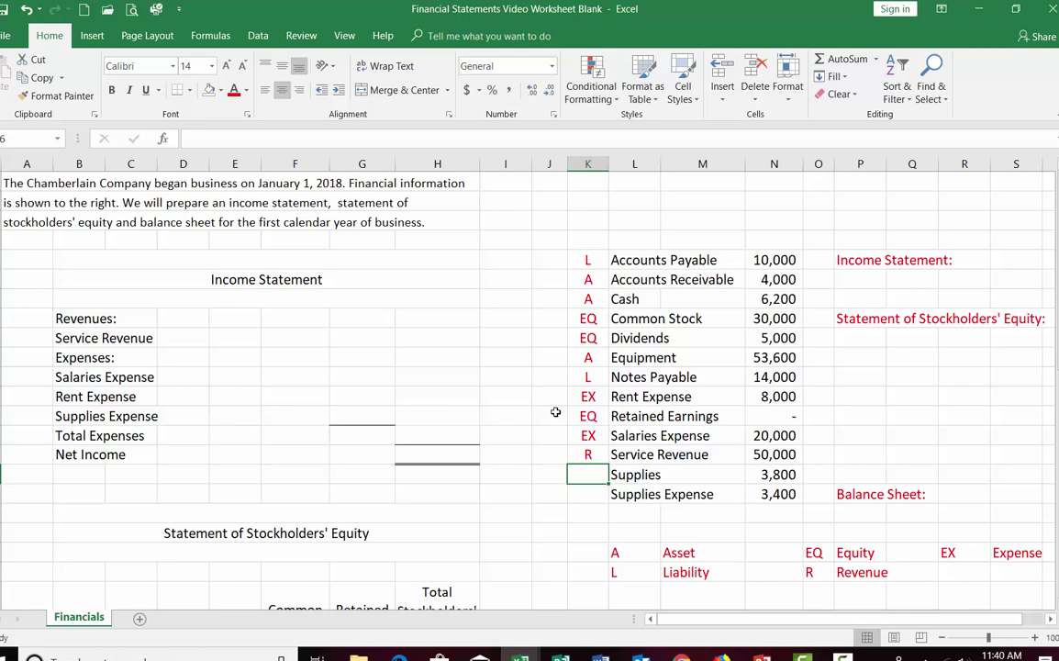
{"action": "type", "text": "A"}
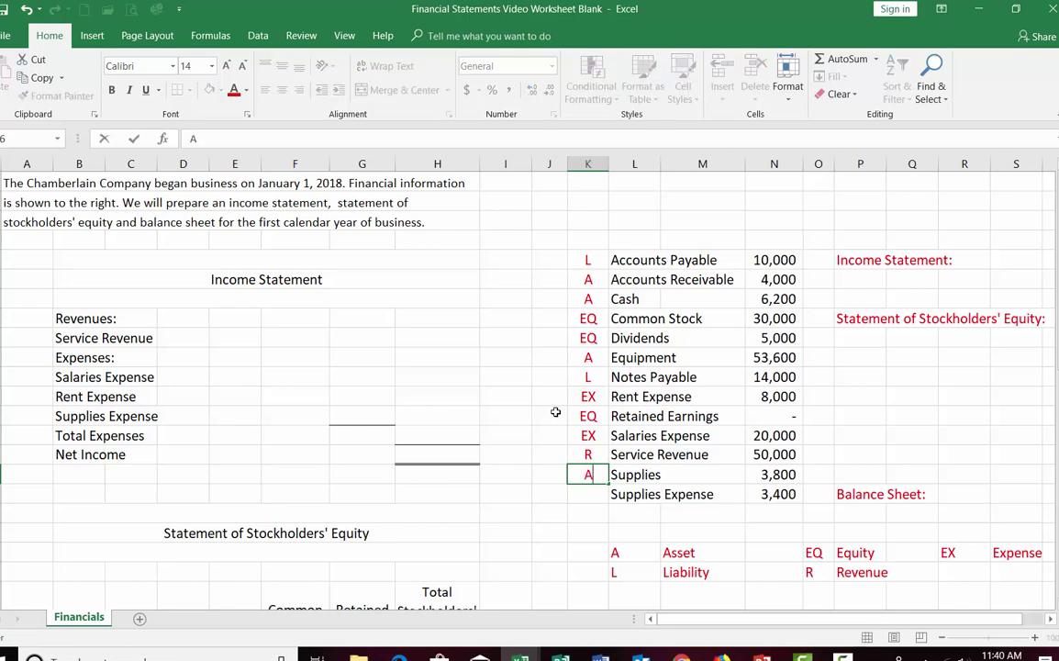
{"action": "key", "text": "Return"}
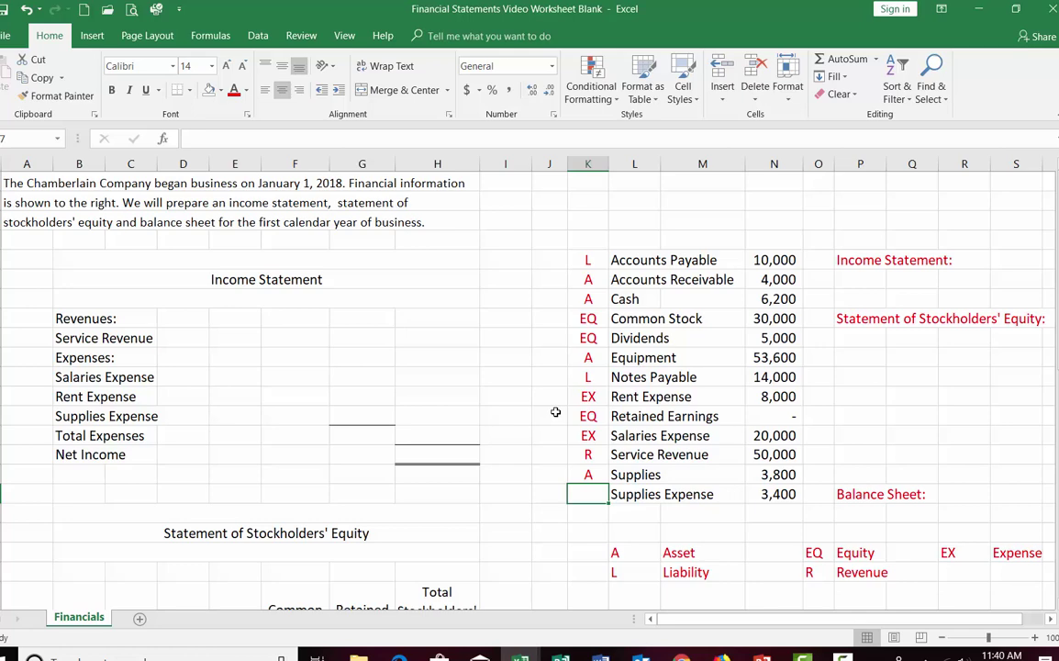
{"action": "type", "text": "EX"}
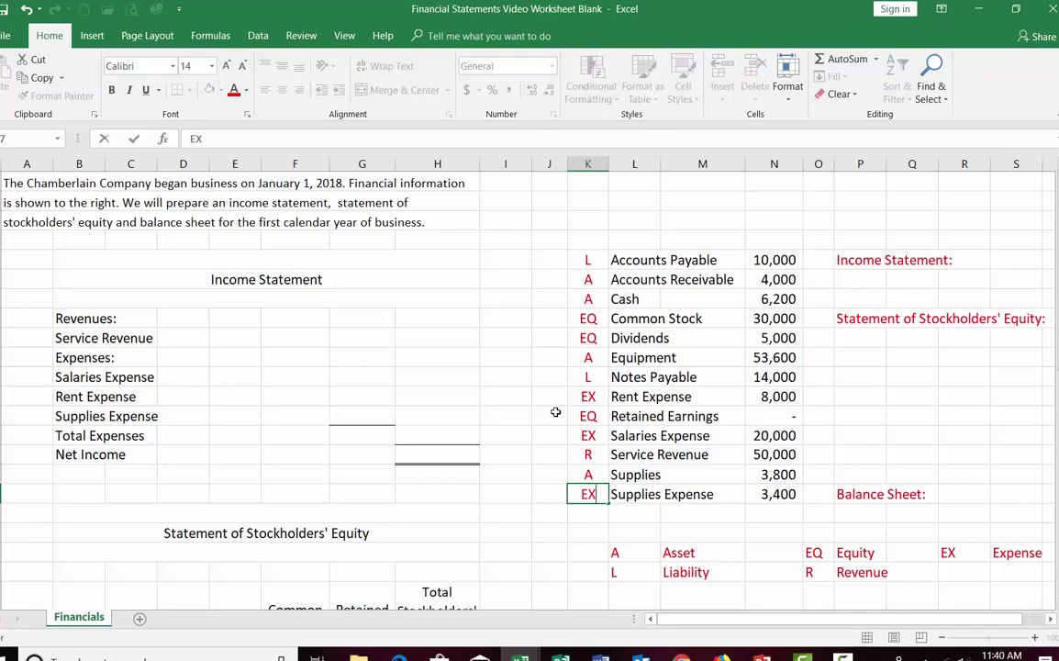
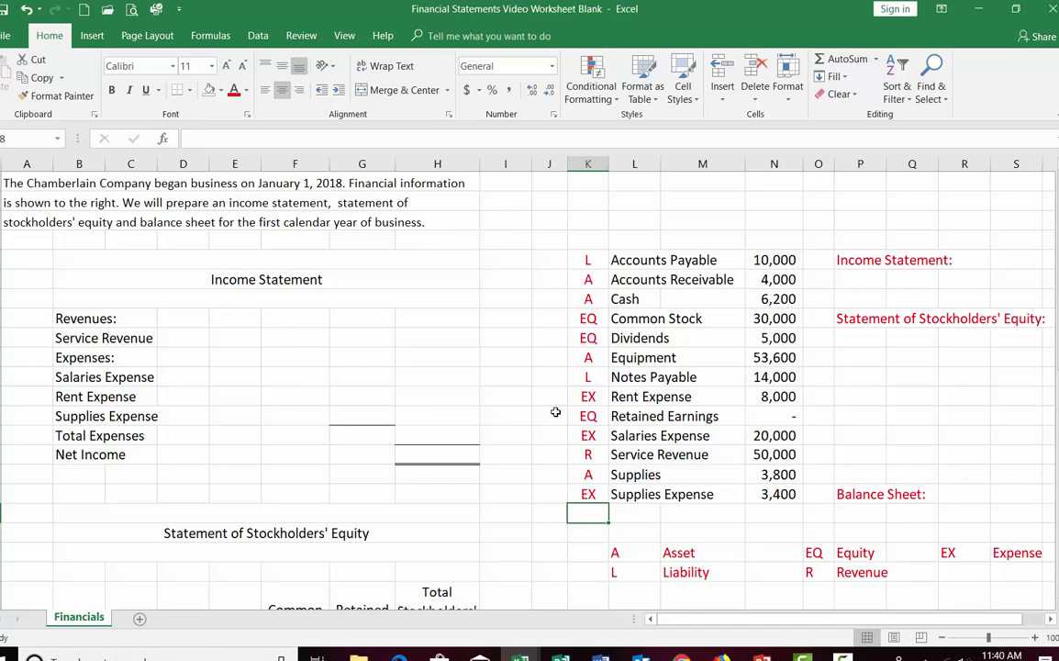
Step: Enter "Revenues - Expenses = Net Income (Loss)" in column P directly below the red "Income Statement:" heading
{"action": "left_click", "coordinate": [855, 279]}
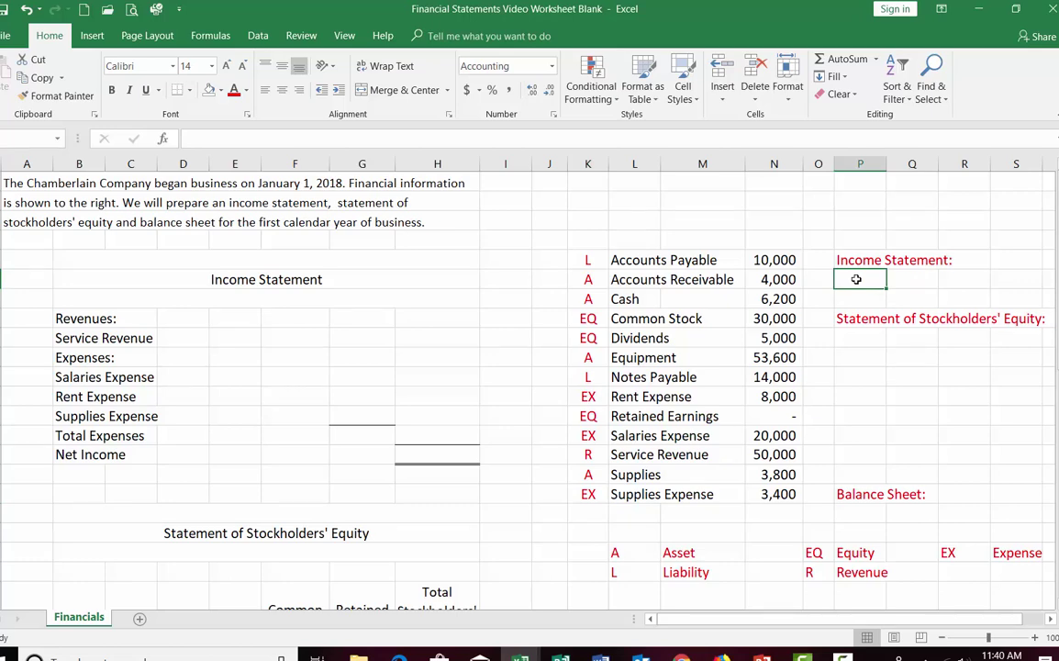
{"action": "type", "text": "rE"}
{"action": "key", "text": "BackSpace"}
{"action": "key", "text": "BackSpace"}
{"action": "key", "text": "BackSpace"}
{"action": "type", "text": "Revenues - Expenses "}
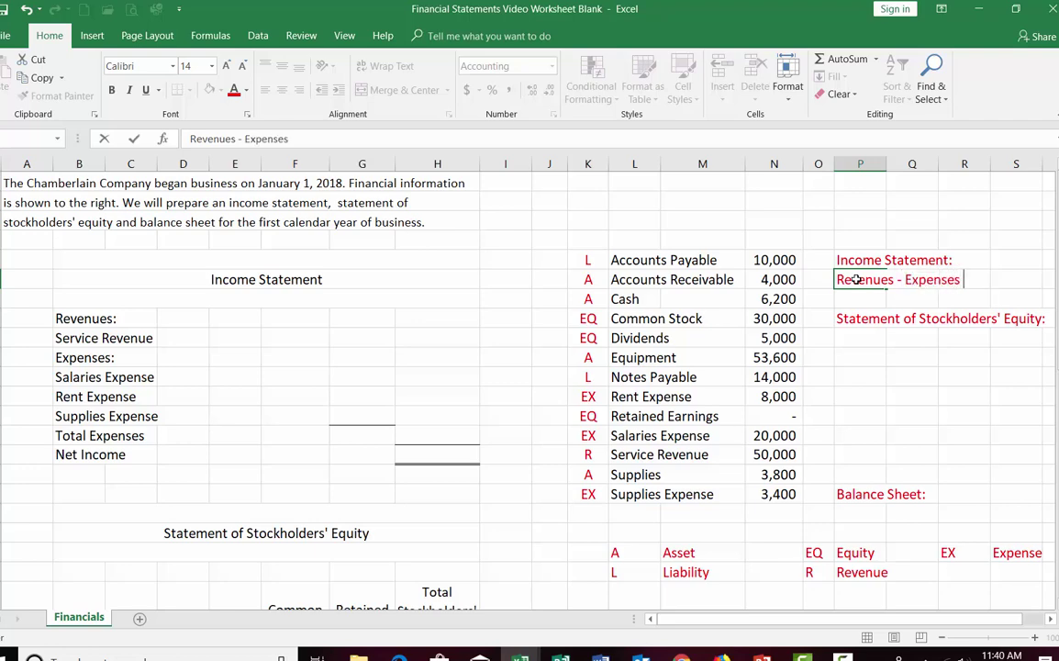
{"action": "type", "text": "= Net Income"}
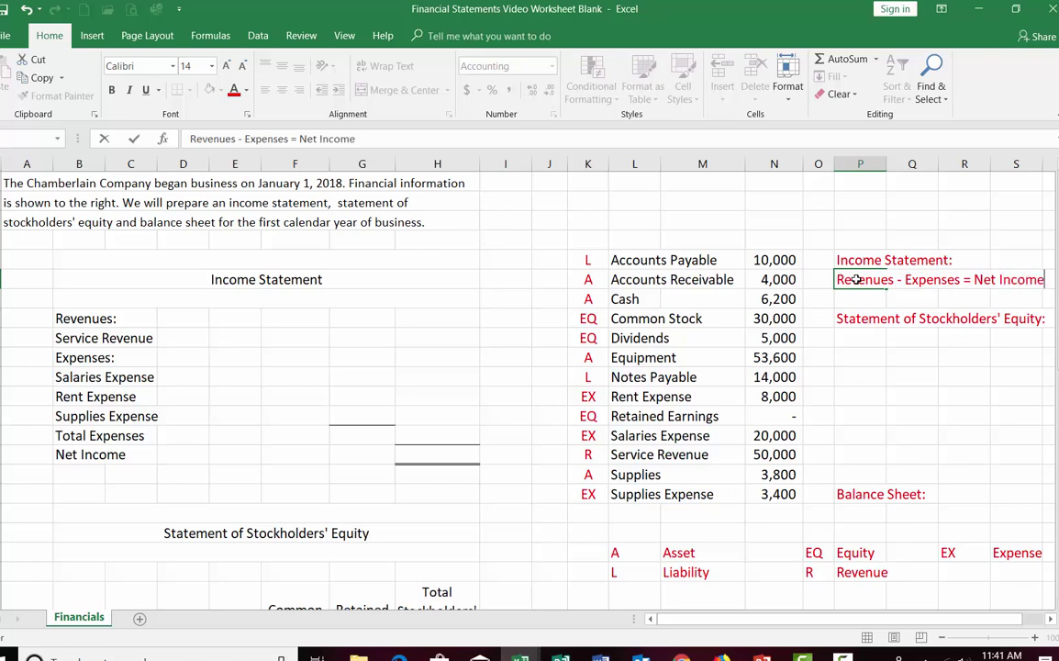
{"action": "type", "text": " (Lo"}
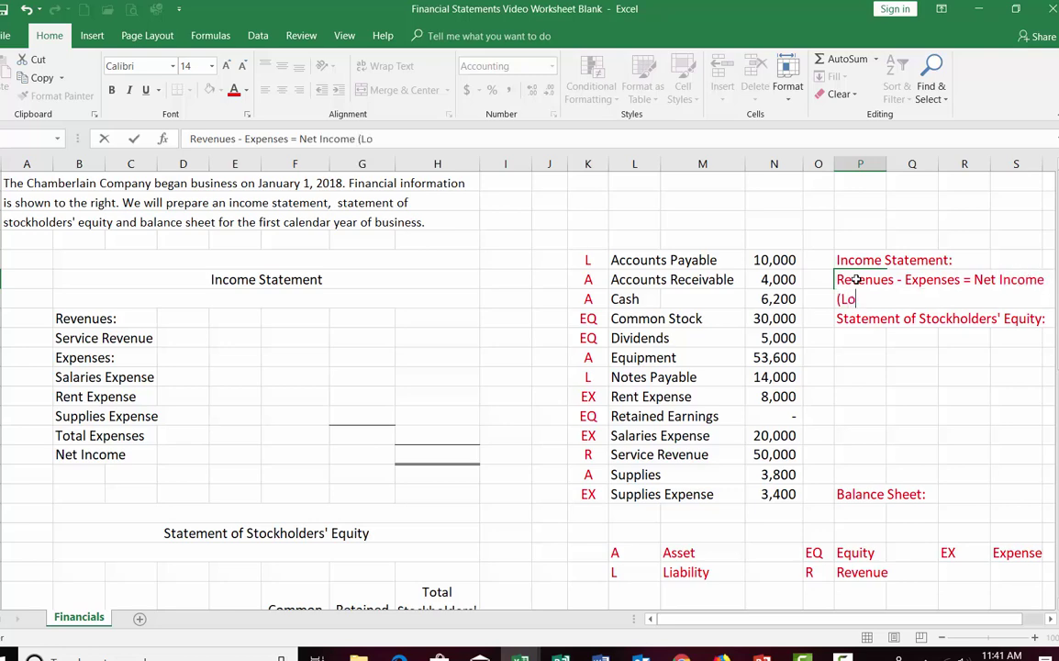
{"action": "type", "text": "ss)"}
Step: Enter the column headings C/S, R/E and Total in columns Q, R and S below "Statement of Stockholders' Equity:"
{"action": "scroll", "coordinate": [881, 575], "scroll_direction": "right", "scroll_amount": 1}
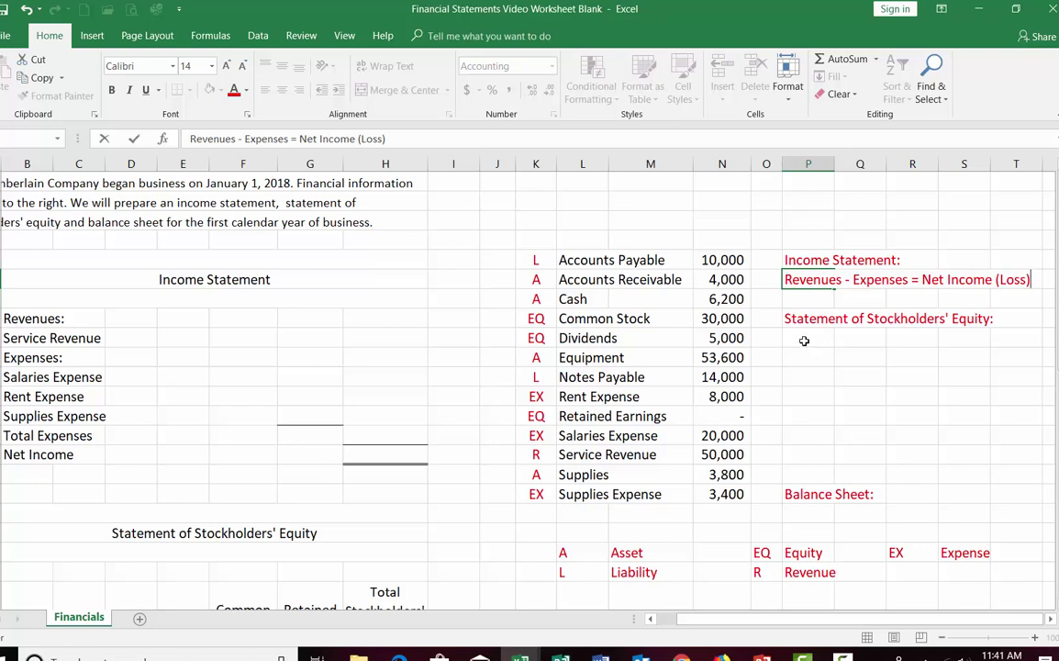
{"action": "left_click", "coordinate": [861, 338]}
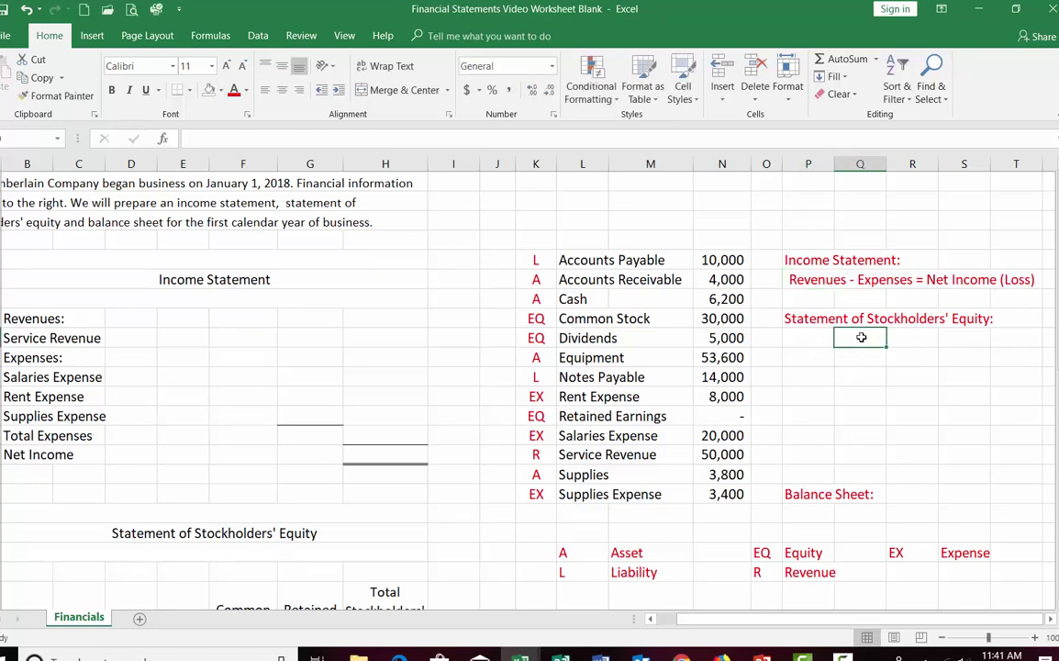
{"action": "type", "text": "C"}
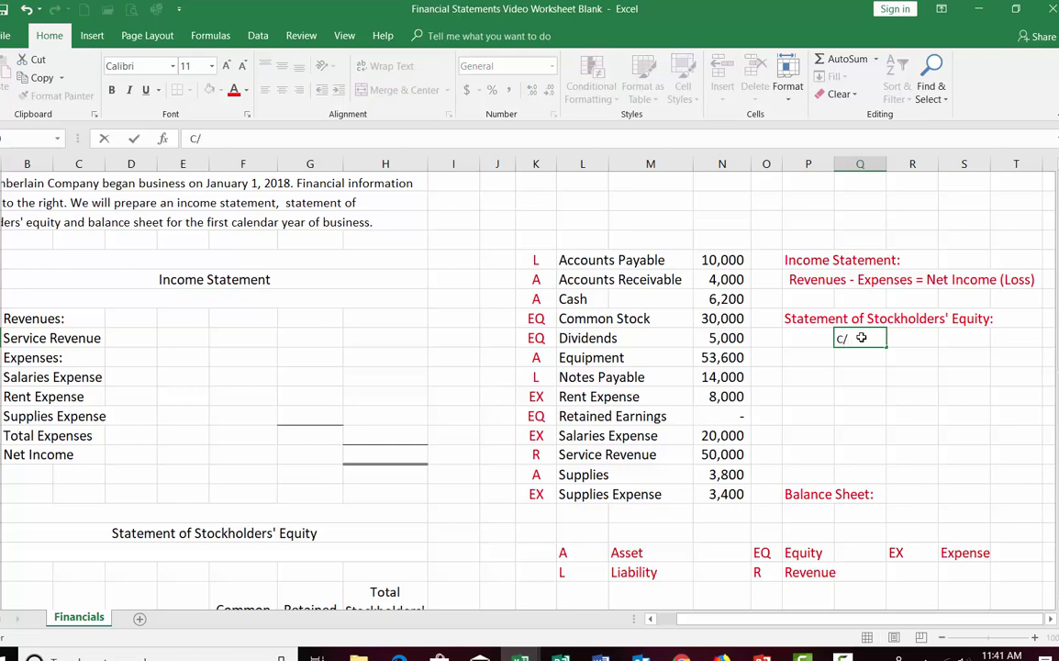
{"action": "type", "text": "/"}
{"action": "key", "text": "BackSpace"}
{"action": "type", "text": "C"}
{"action": "key", "text": "BackSpace"}
{"action": "type", "text": "/S"}
{"action": "left_click", "coordinate": [903, 339]}
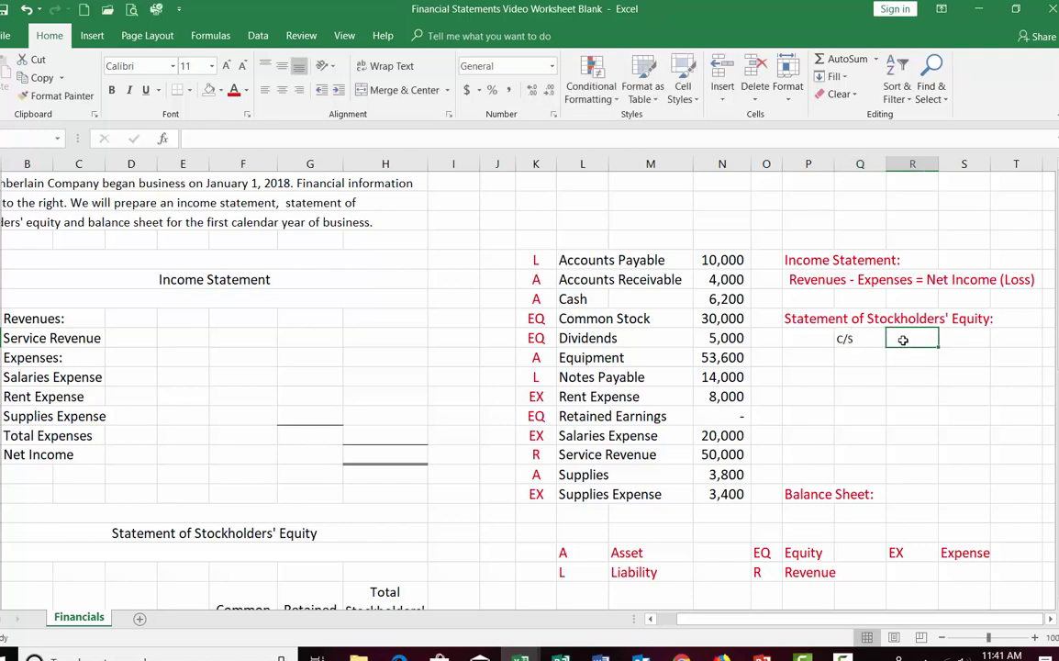
{"action": "type", "text": "R/E"}
{"action": "left_click", "coordinate": [964, 339]}
{"action": "type", "text": "Total"}
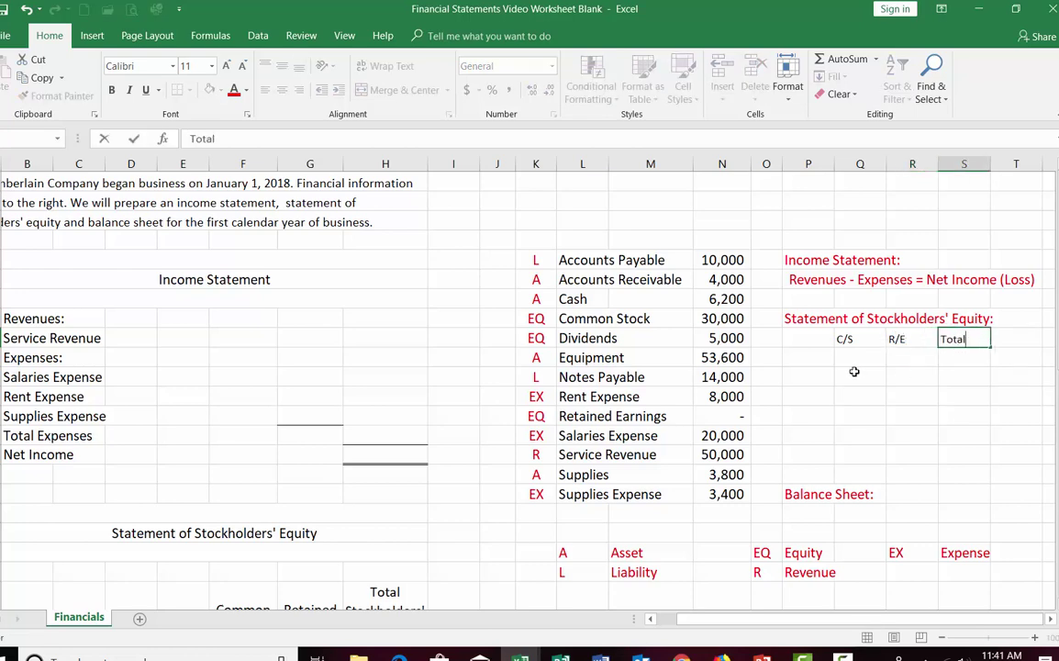
{"action": "key", "text": "Return"}
Step: Copy the red "Statement of Stockholders' Equity:" heading's formatting onto the C/S, R/E and Total row and the blank cells below it
{"action": "key", "text": "Left"}
{"action": "key", "text": "Left"}
{"action": "key", "text": "Left"}
{"action": "left_click", "coordinate": [807, 318]}
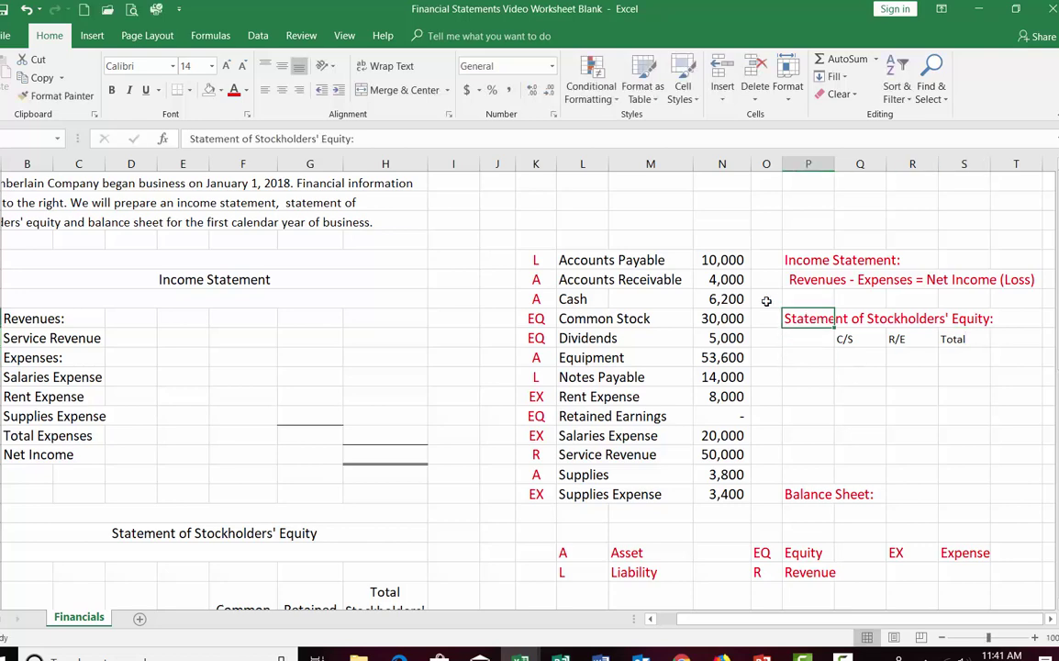
{"action": "left_click", "coordinate": [57, 95]}
{"action": "mouse_move", "coordinate": [813, 344]}
{"action": "left_mouse_down"}
{"action": "mouse_move", "coordinate": [927, 387]}
{"action": "mouse_move", "coordinate": [972, 456]}
{"action": "mouse_move", "coordinate": [953, 449]}
{"action": "left_mouse_up"}
{"action": "left_click", "coordinate": [790, 356]}
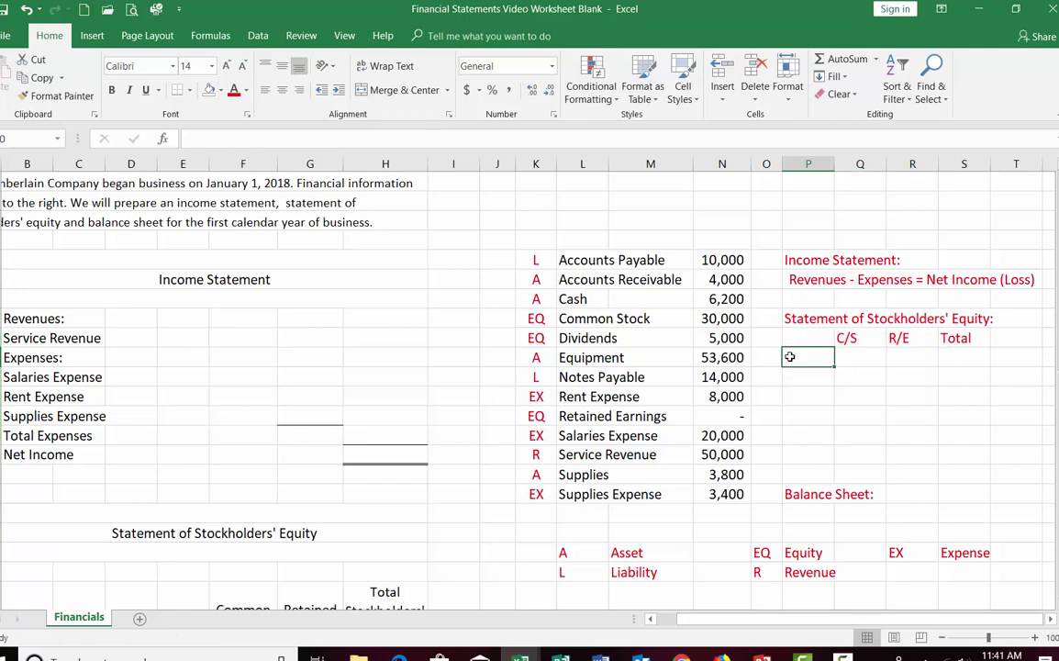
Step: Enter the row labels Beg., Issue, NI, Divs and End in column P below the C/S, R/E and Total headings
{"action": "type", "text": "Beg."}
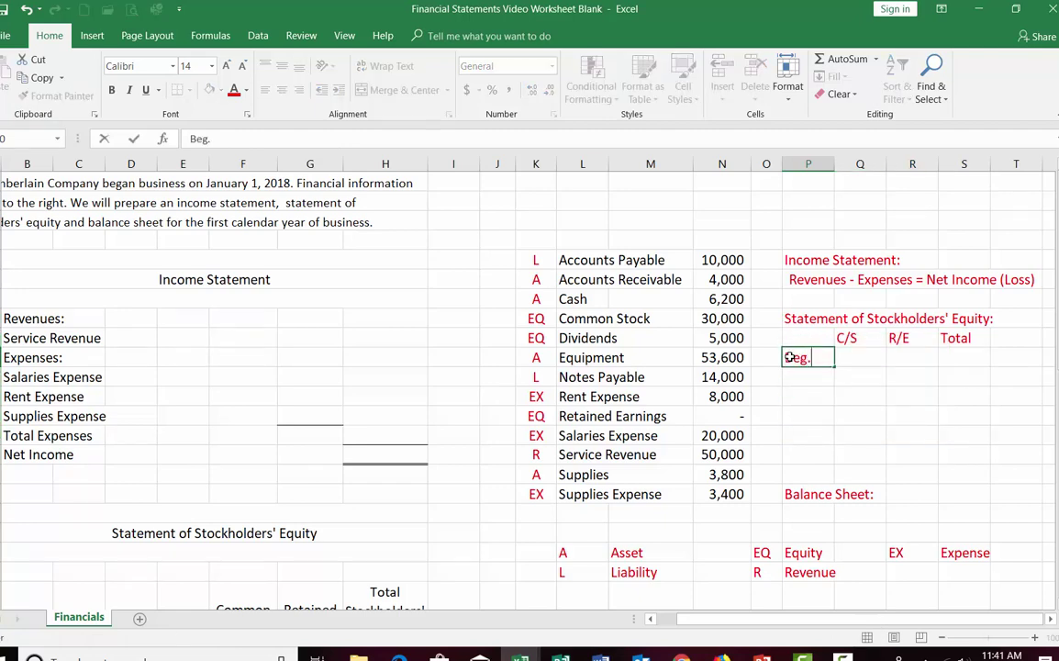
{"action": "key", "text": "Return"}
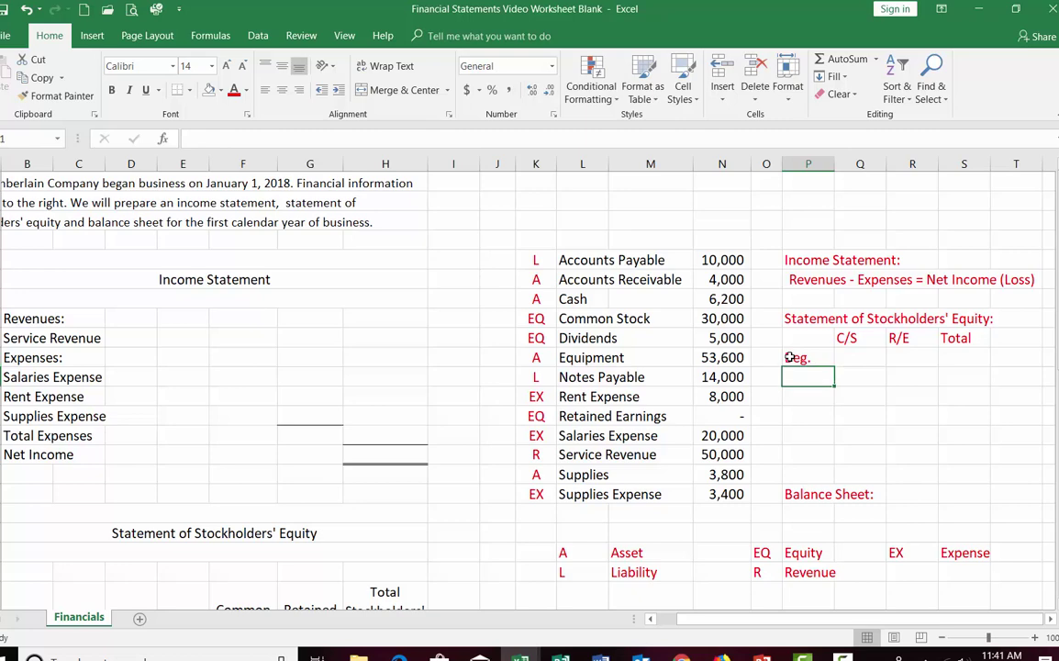
{"action": "type", "text": "Issue"}
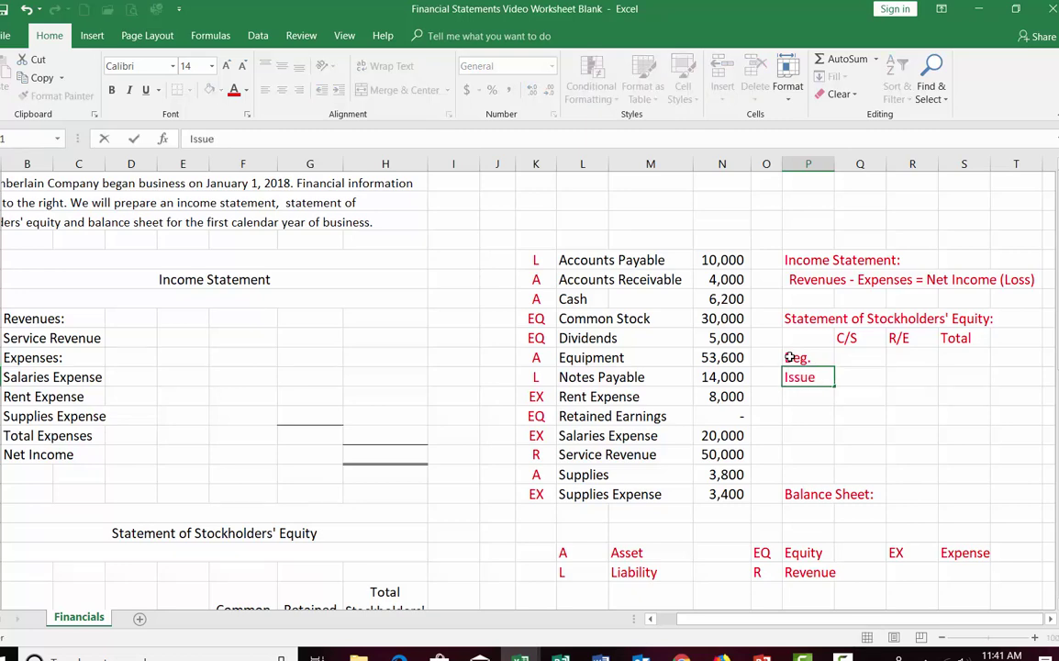
{"action": "key", "text": "Return"}
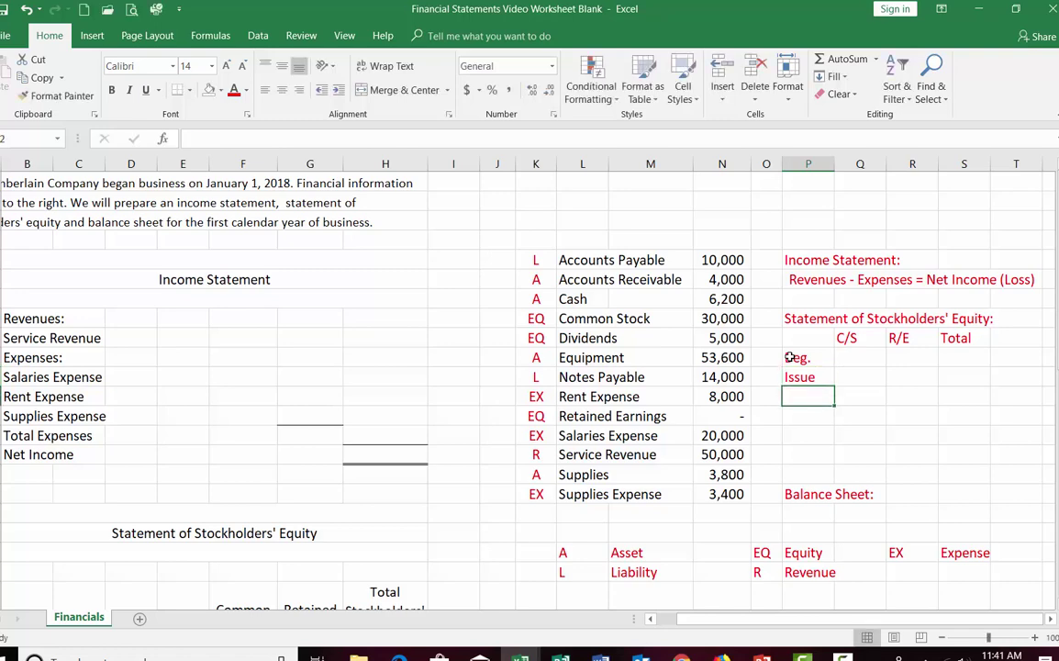
{"action": "type", "text": "NI"}
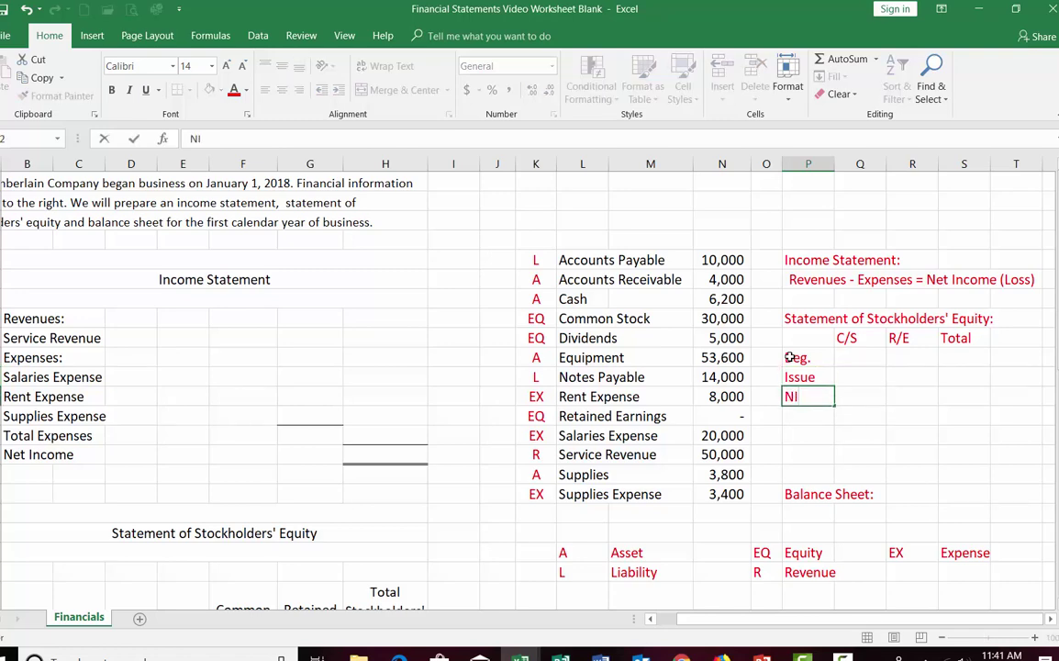
{"action": "key", "text": "Return"}
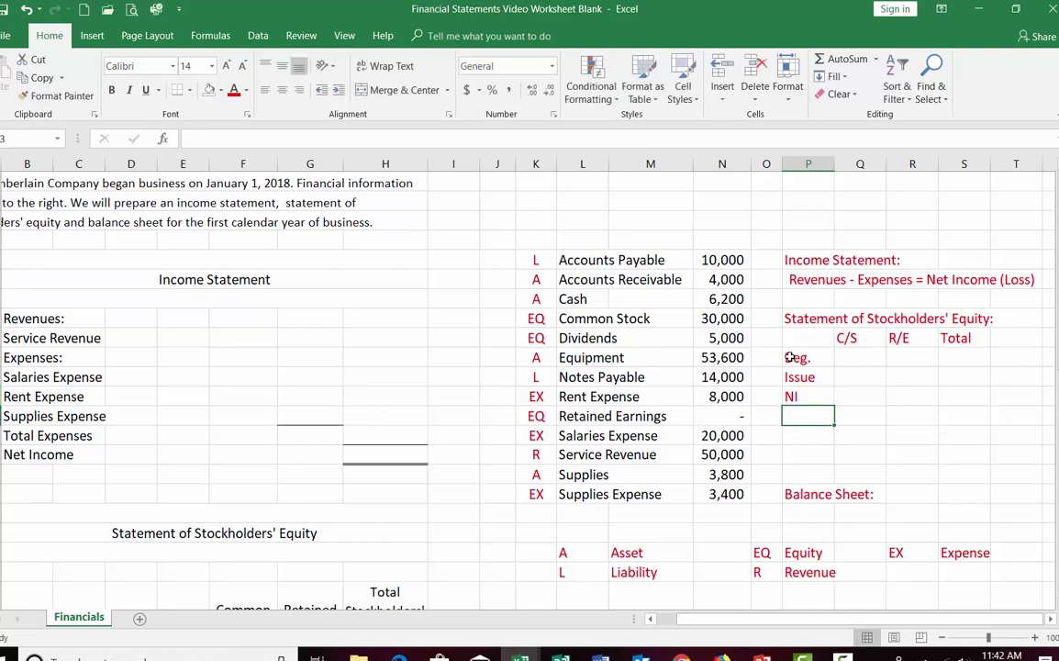
{"action": "type", "text": "Divs"}
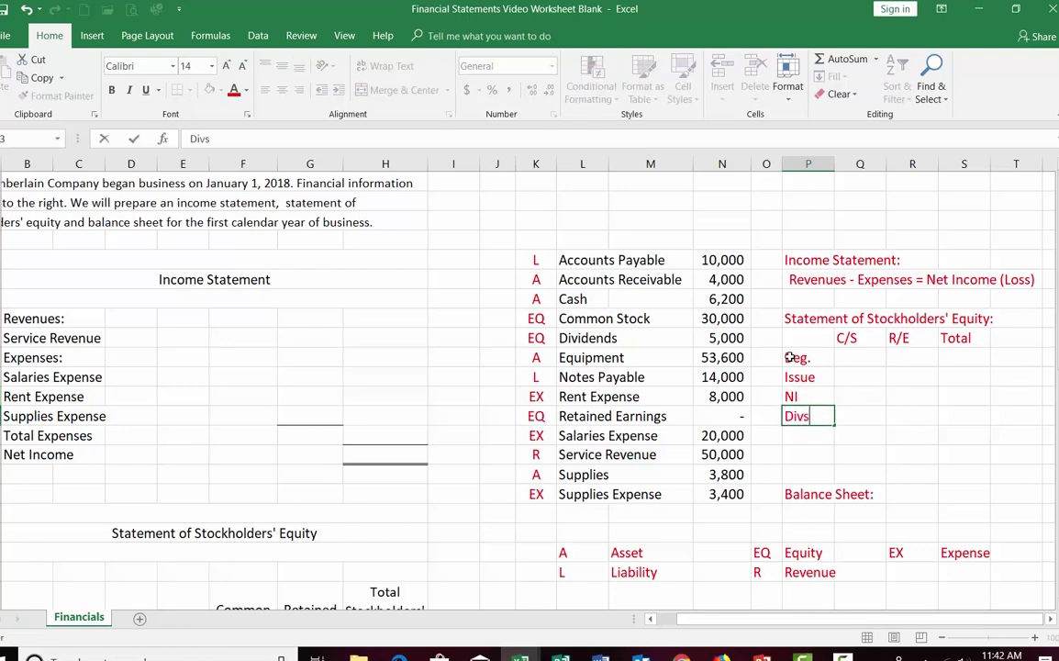
{"action": "key", "text": "Return"}
{"action": "type", "text": "End"}
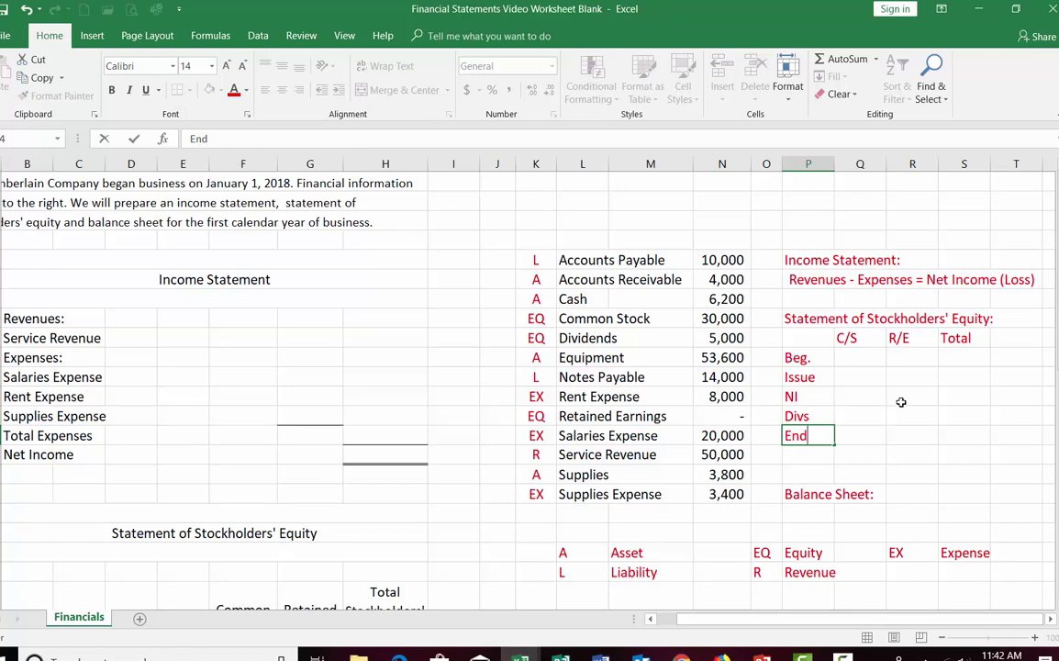
Step: Enter "Assets = Liabilities = Equity" in column P directly below the red "Balance Sheet:" heading
{"action": "left_click", "coordinate": [804, 514]}
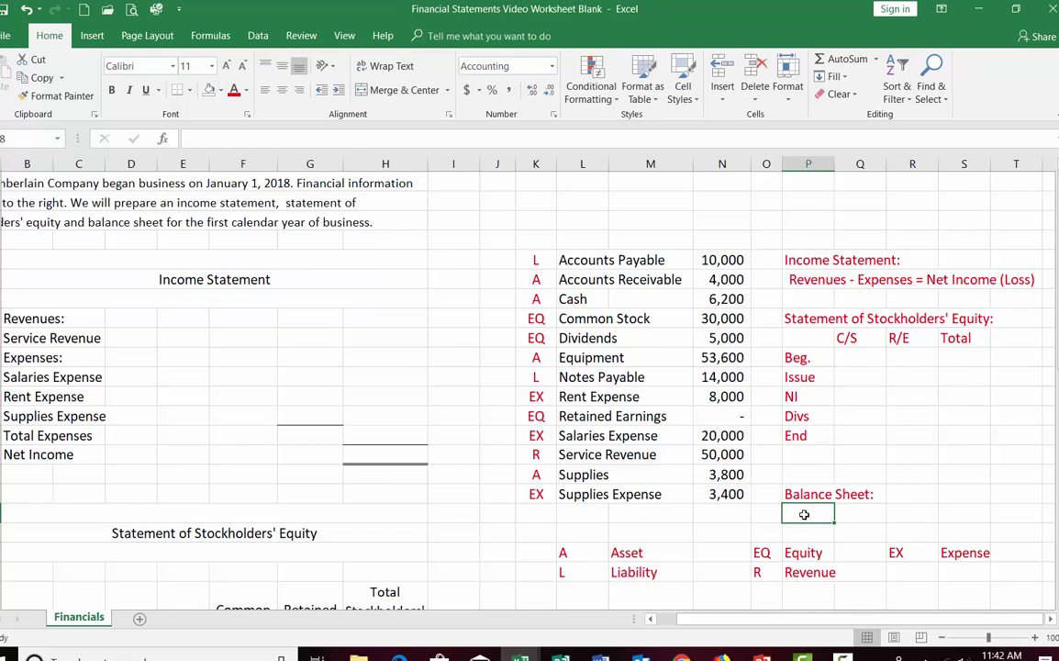
{"action": "type", "text": "Ass"}
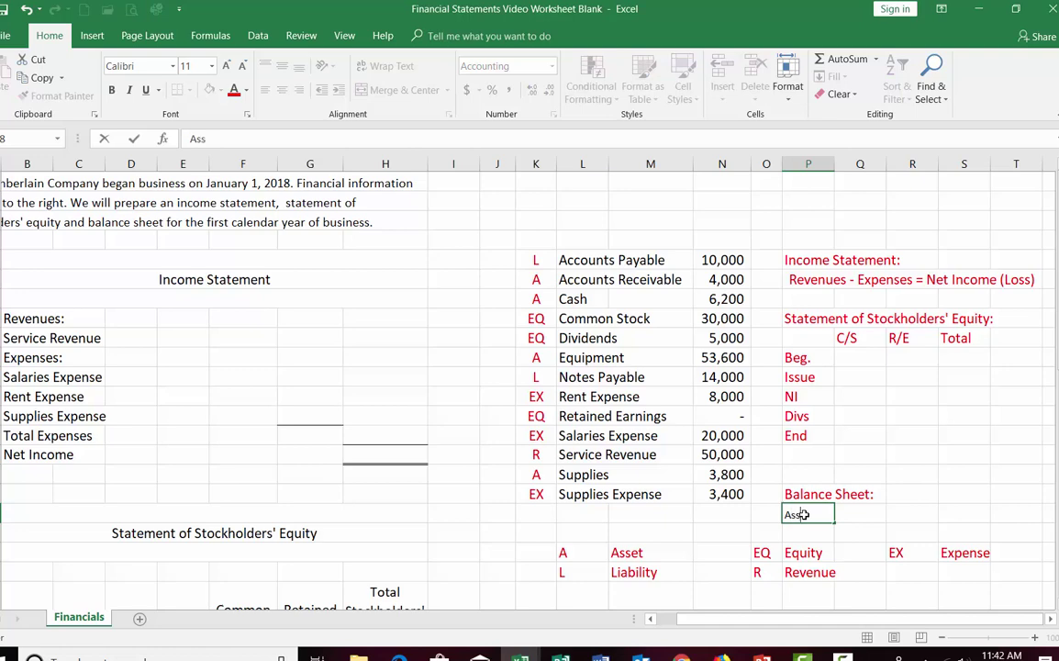
{"action": "type", "text": "ets = Liabilities"}
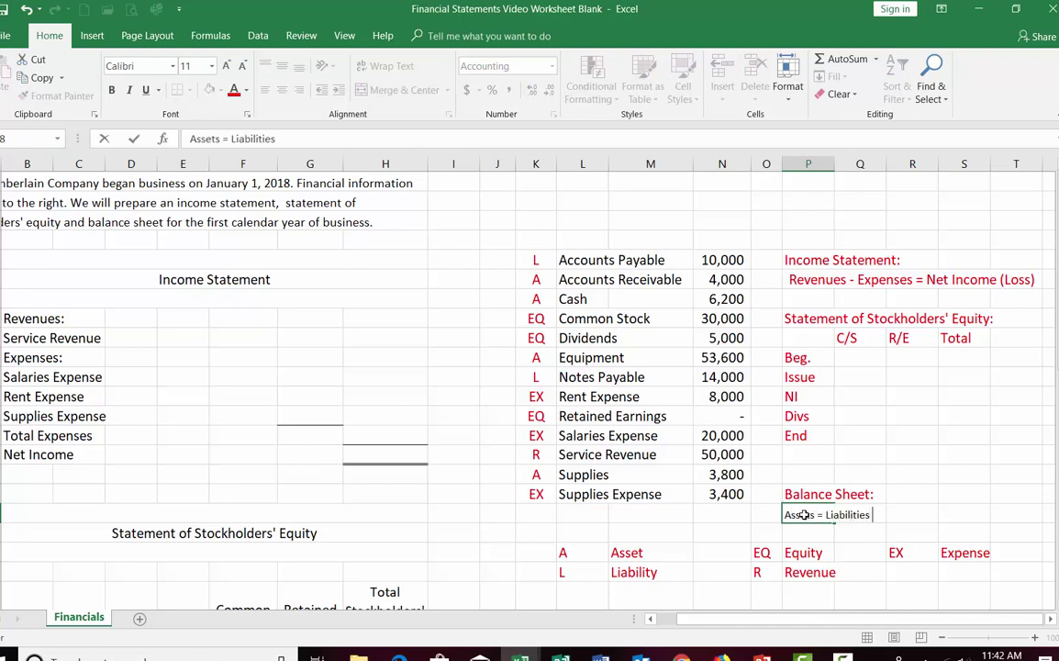
{"action": "type", "text": " = Equity"}
{"action": "left_click", "coordinate": [914, 460]}
Step: Copy the red "Balance Sheet:" heading's formatting onto the "Assets = Liabilities = Equity" cell below it
{"action": "left_click", "coordinate": [799, 514]}
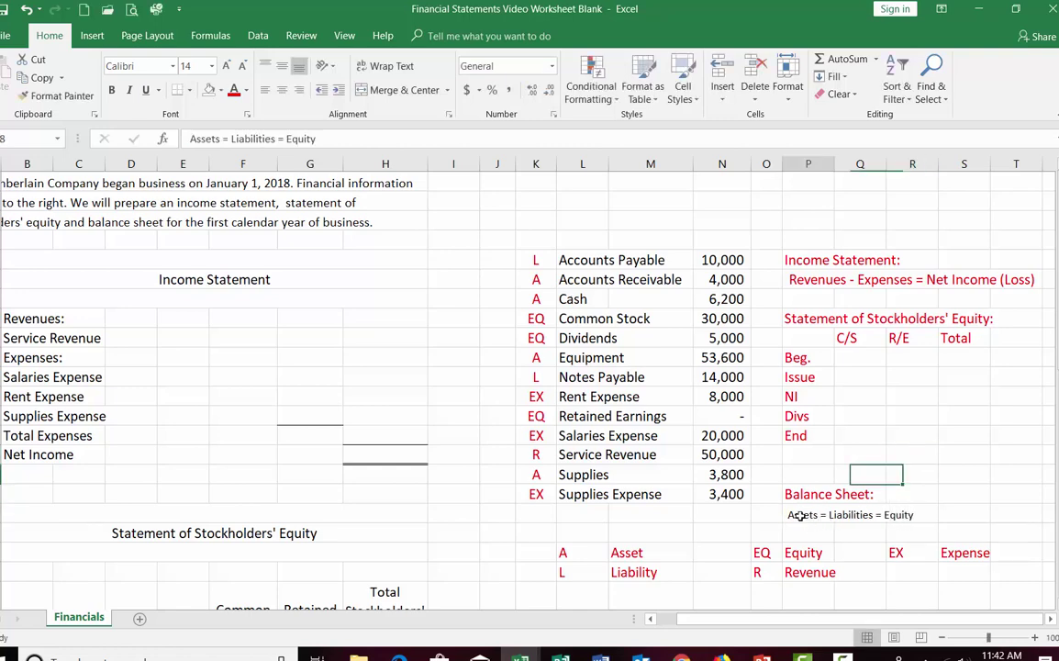
{"action": "left_click", "coordinate": [799, 495]}
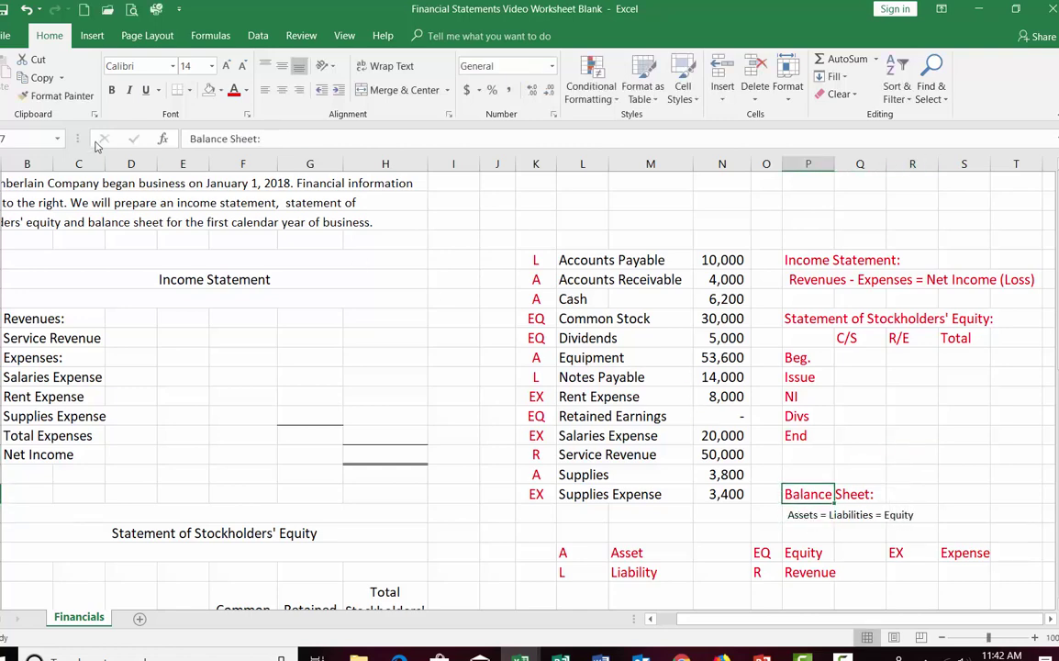
{"action": "left_click", "coordinate": [62, 95]}
{"action": "left_click", "coordinate": [806, 514]}
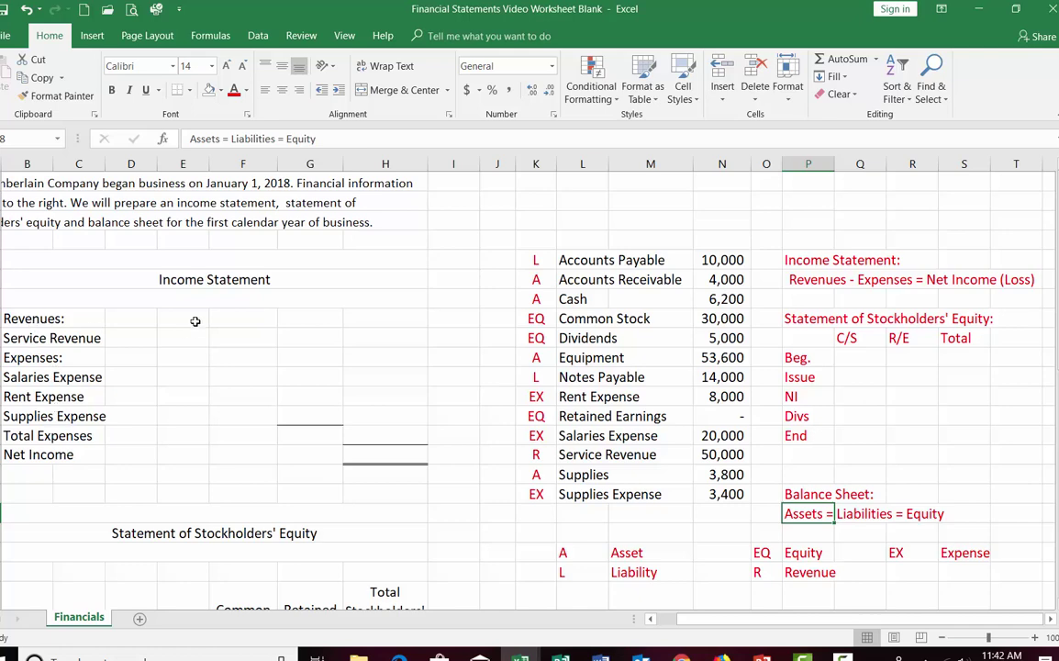
Step: Enter "Chamberlain Company" in the merged title row above "Income Statement"
{"action": "left_click", "coordinate": [189, 259]}
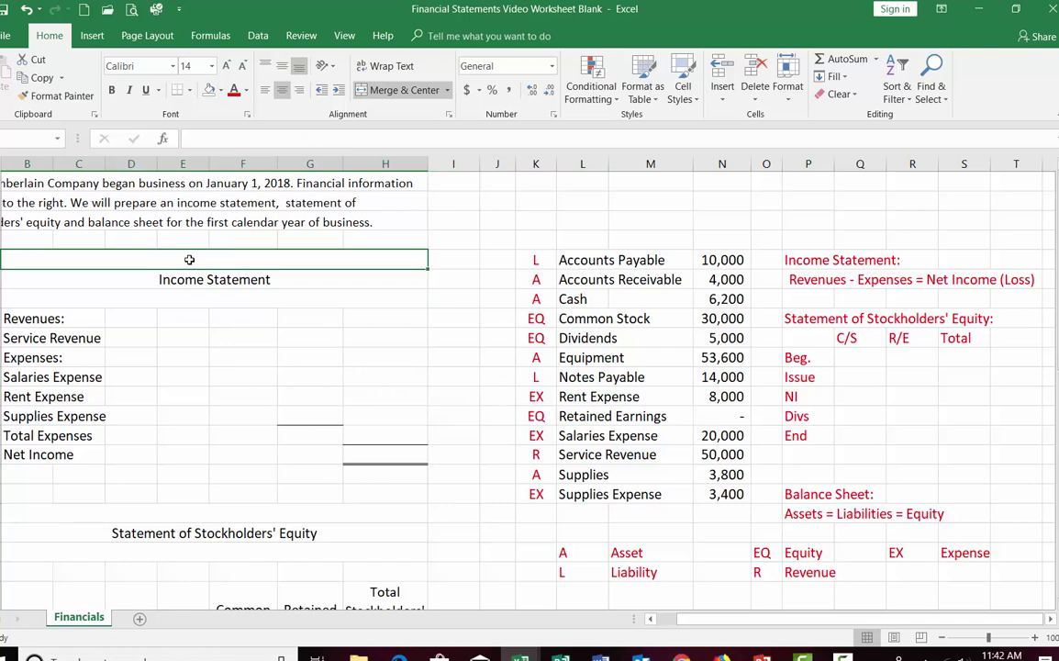
{"action": "type", "text": "Chambb"}
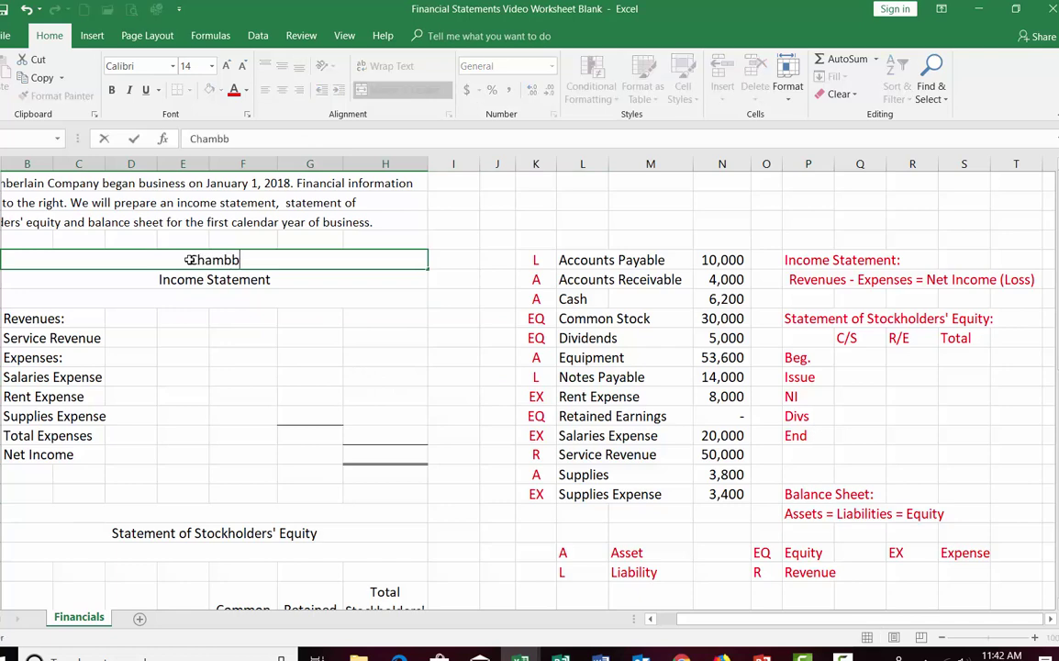
{"action": "key", "text": "BackSpace"}
{"action": "type", "text": "erlain Company"}
Step: Enter "For the Year Ended December 31, 2018" in the merged row below the "Income Statement" title
{"action": "left_click", "coordinate": [181, 297]}
{"action": "left_click_drag", "start_coordinate": [720, 619], "coordinate": [700, 621]}
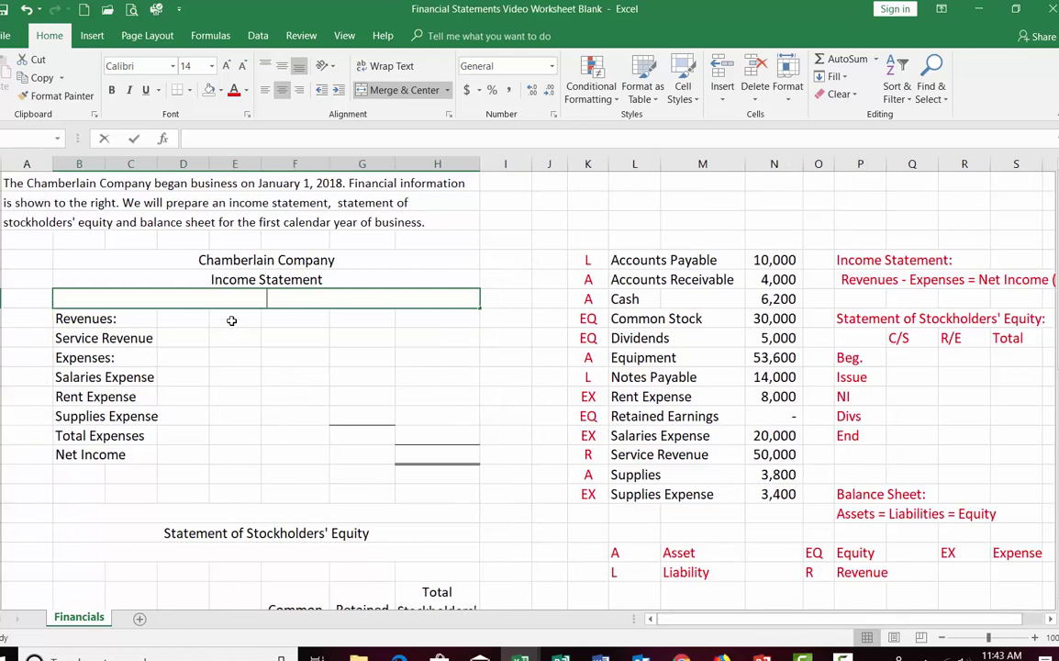
{"action": "type", "text": "For the Year"}
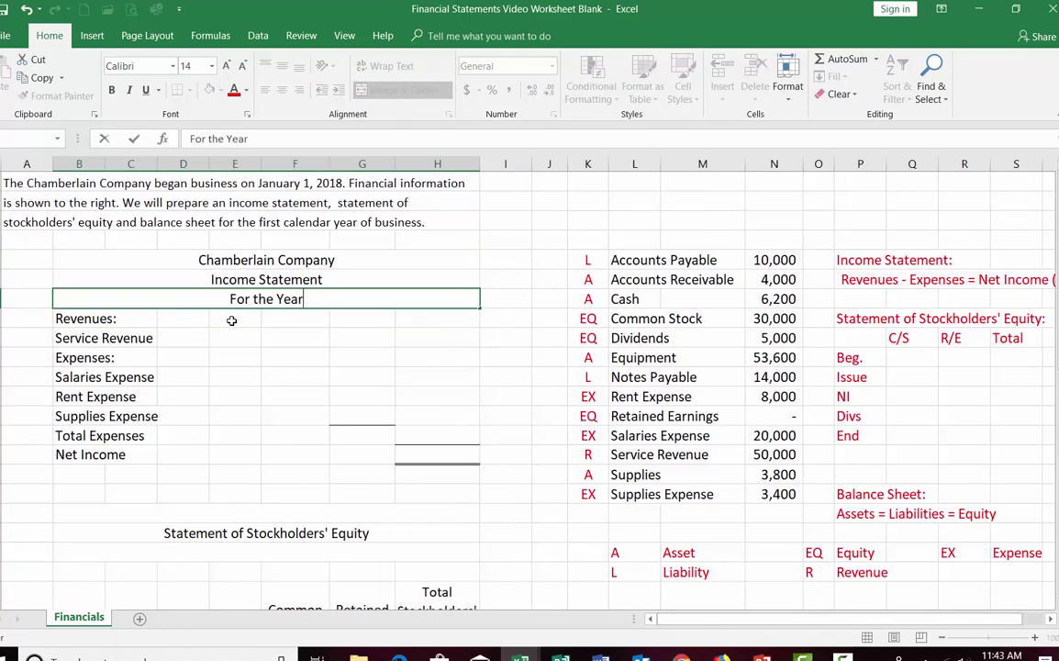
{"action": "type", "text": " Ended Dec"}
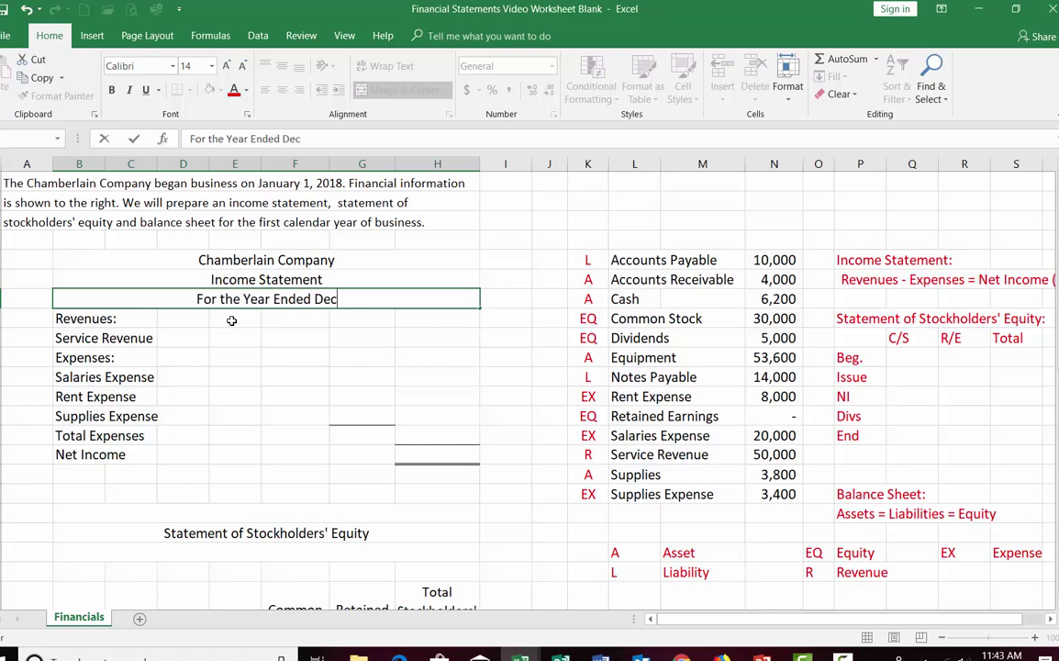
{"action": "type", "text": "ember 31, 2018"}
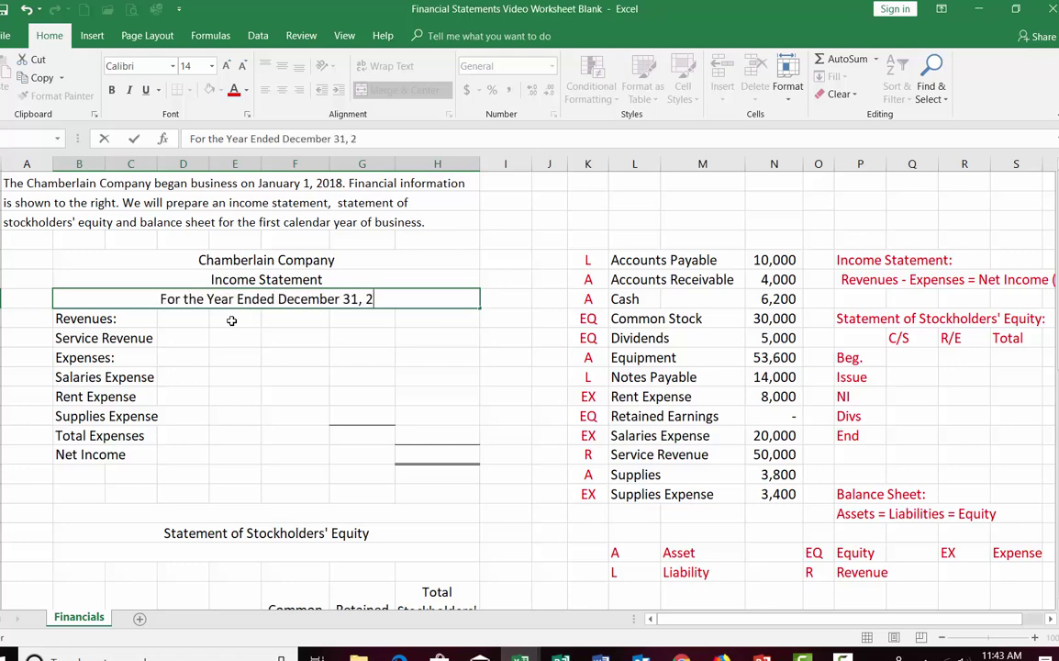
{"action": "left_click", "coordinate": [231, 320]}
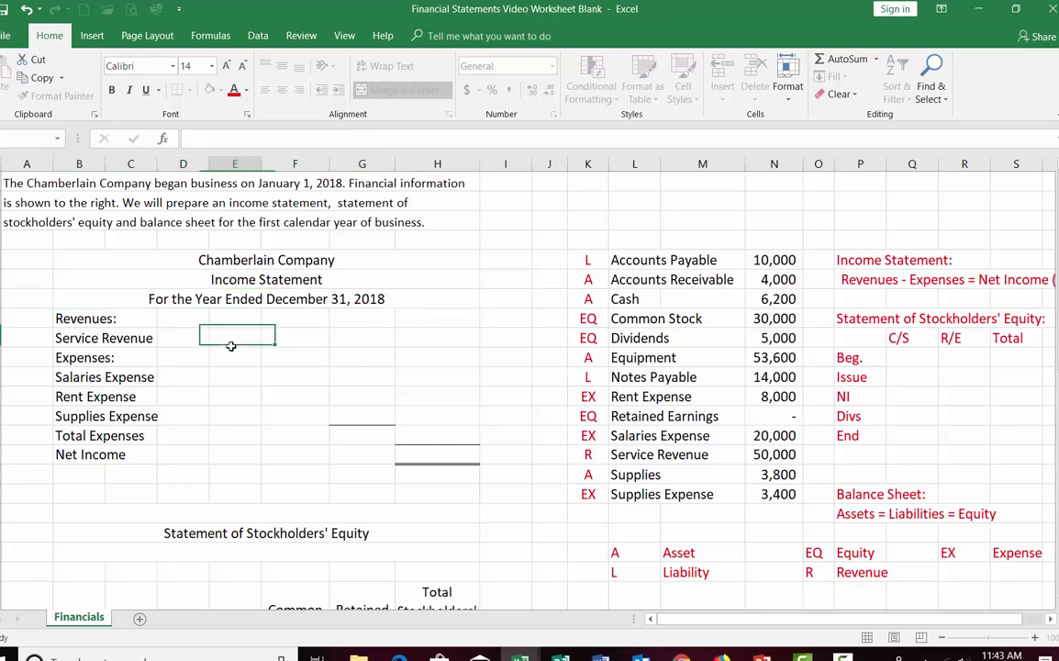
{"action": "left_click", "coordinate": [197, 302]}
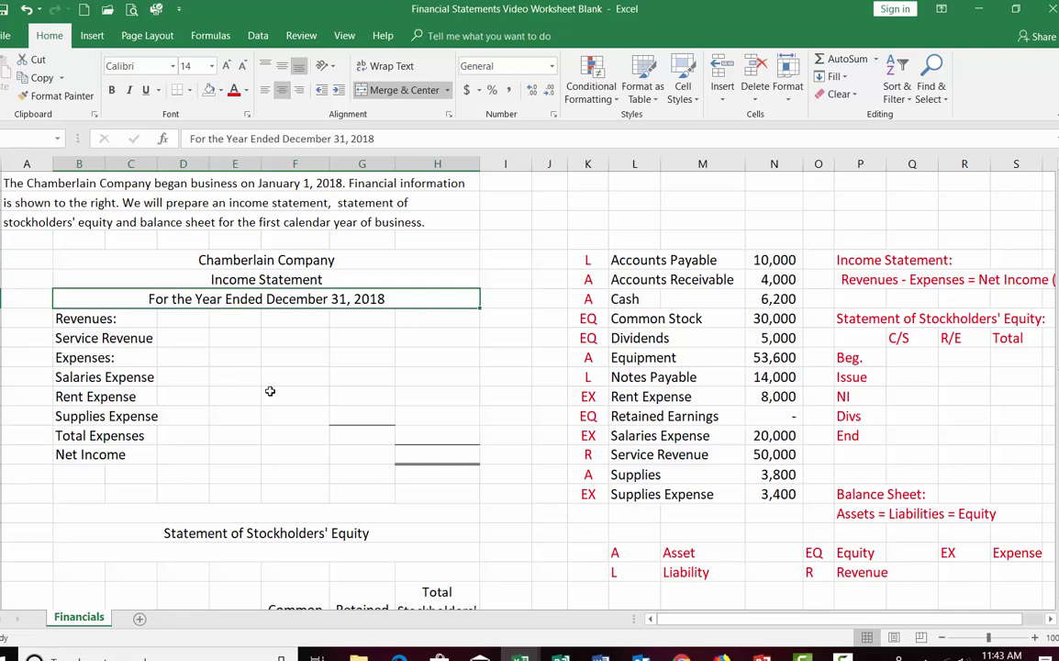
{"action": "left_click", "coordinate": [222, 377]}
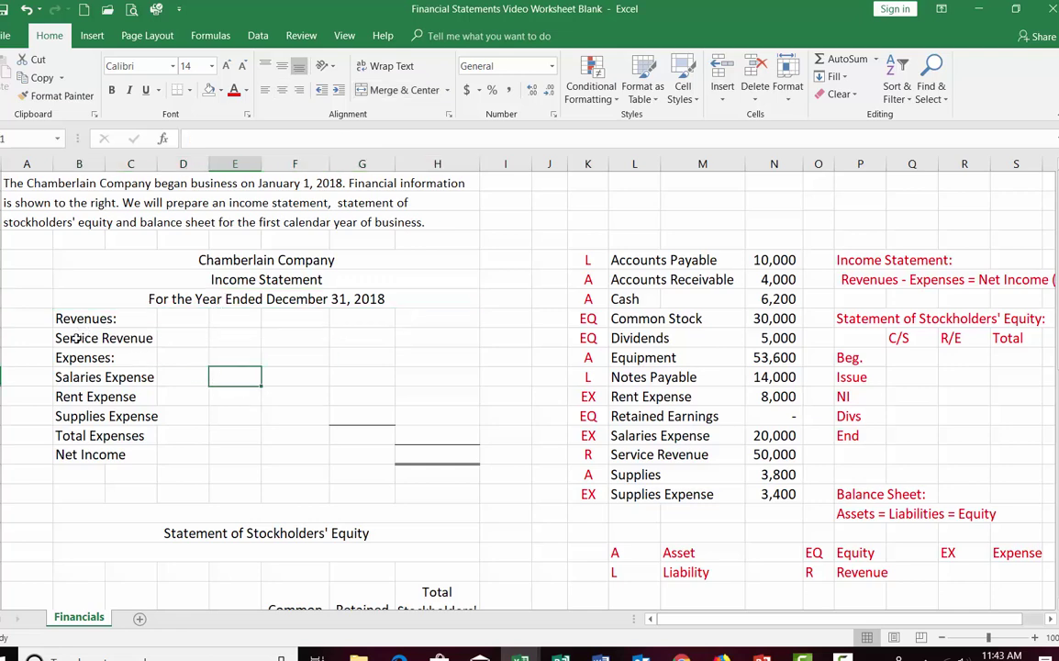
Step: Highlight the Service Revenue row of the account list, columns K to N, with yellow fill
{"action": "left_click", "coordinate": [426, 340]}
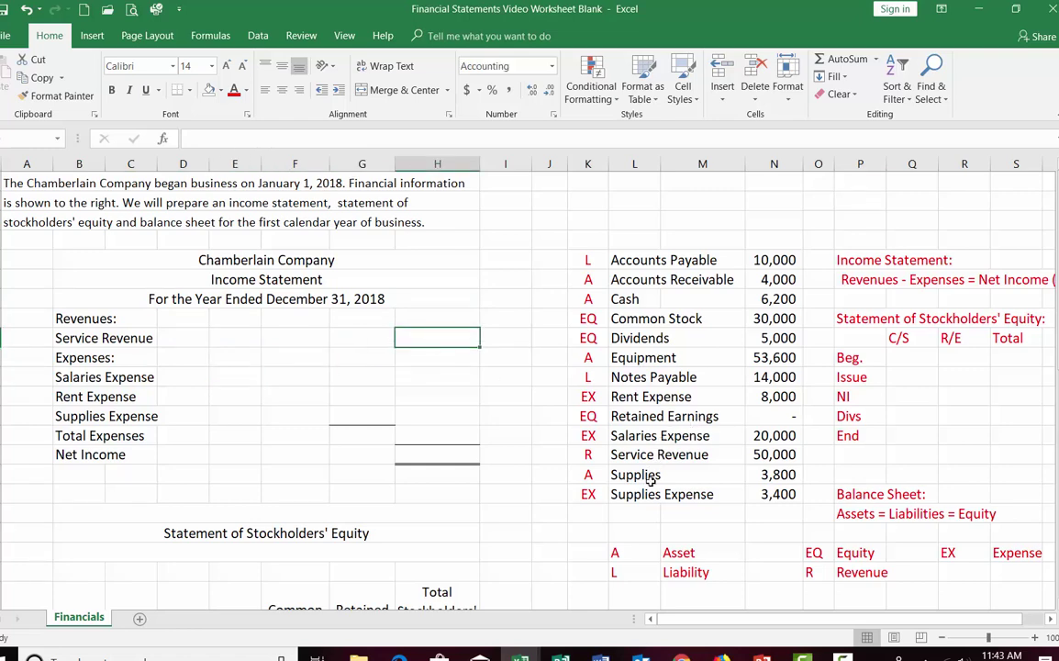
{"action": "left_click_drag", "start_coordinate": [576, 456], "coordinate": [780, 456]}
{"action": "left_click", "coordinate": [220, 90]}
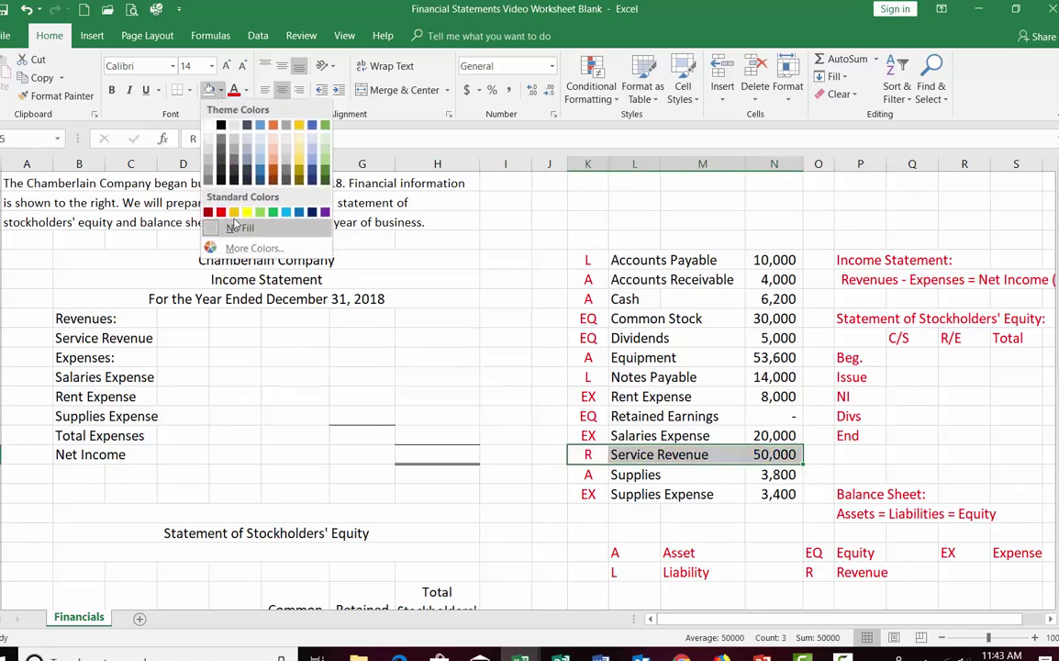
{"action": "left_click", "coordinate": [247, 212]}
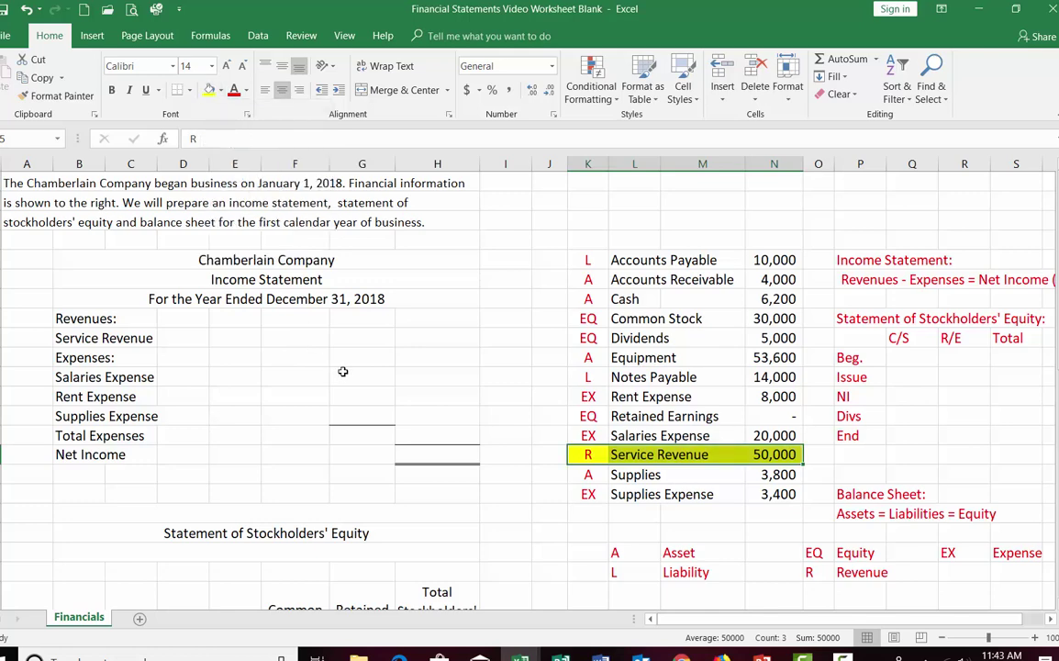
Step: Enter $50,000 in column H beside "Revenues:" and move it to the Service Revenue row of the income statement
{"action": "left_click", "coordinate": [440, 318]}
{"action": "type", "text": "$50,000"}
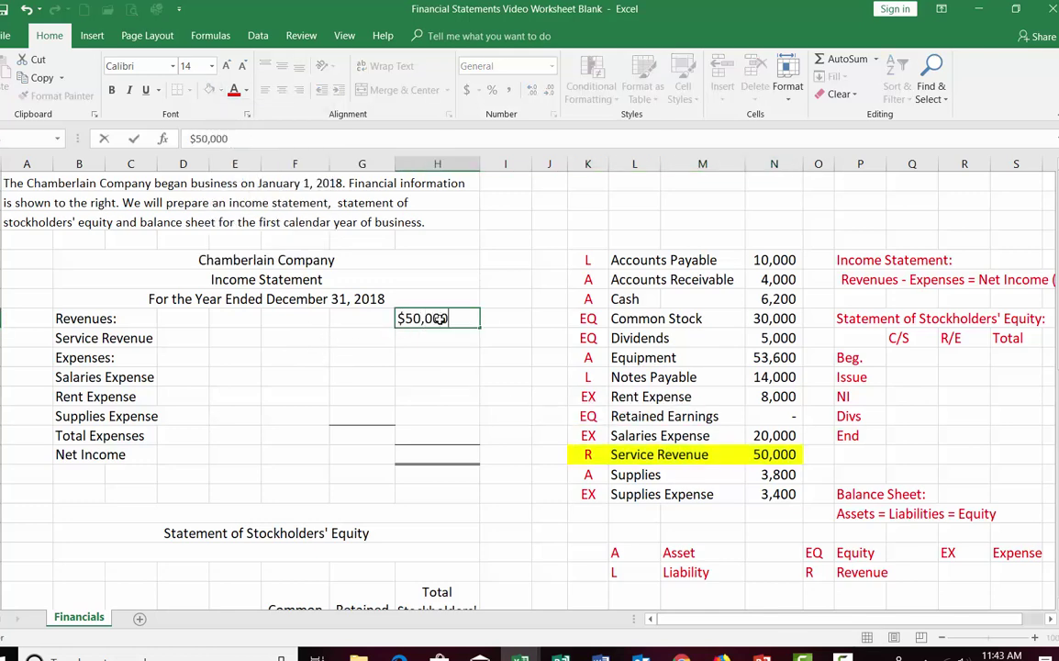
{"action": "key", "text": "Return"}
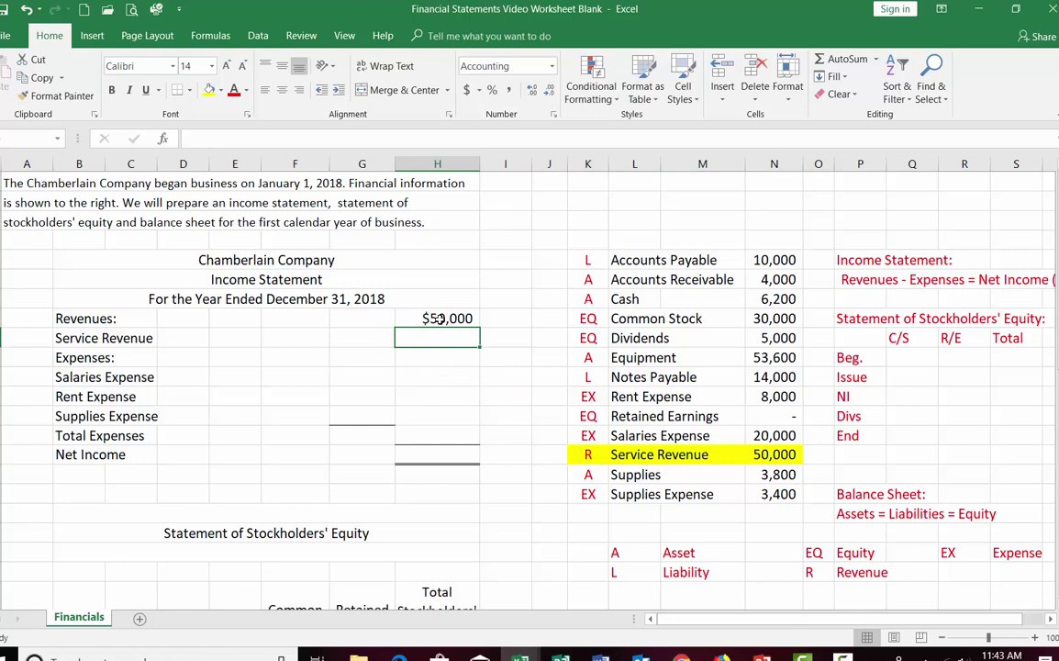
{"action": "left_click", "coordinate": [437, 318]}
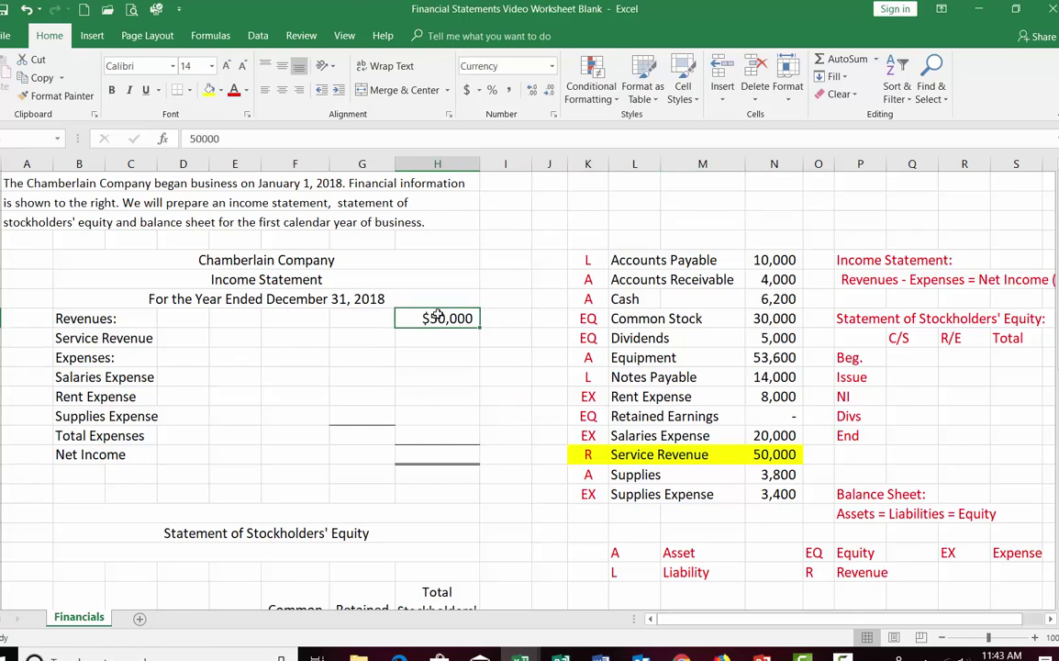
{"action": "key", "text": "ctrl+c"}
{"action": "key", "text": "ctrl+v"}
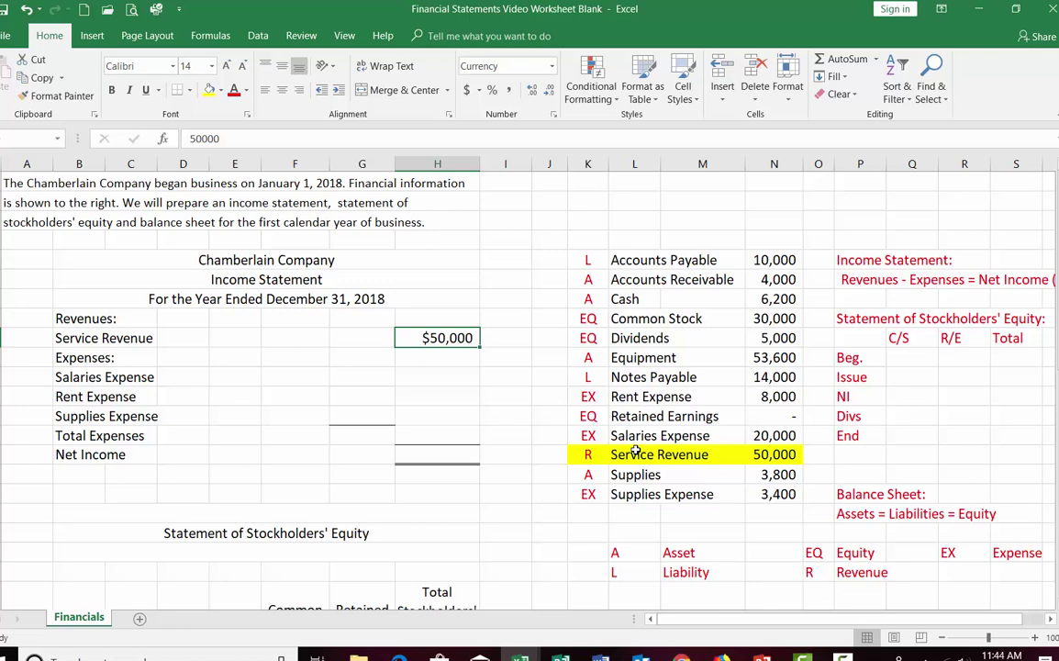
Step: Enter 20,000 for Salaries Expense in column G and fill the Salaries Expense row of the account list yellow
{"action": "left_click", "coordinate": [365, 379]}
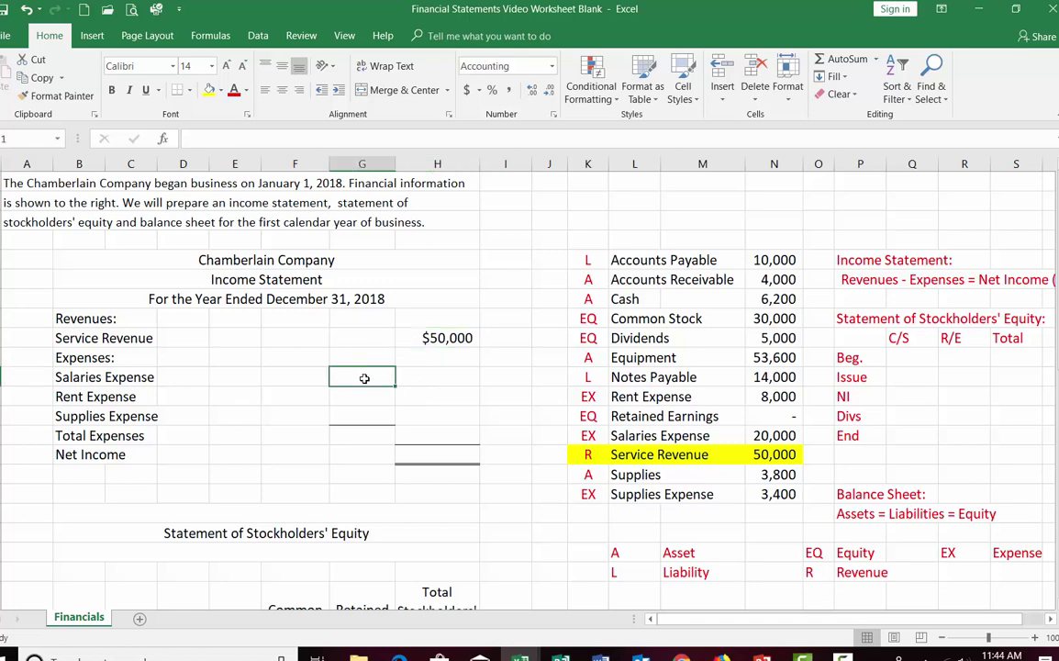
{"action": "type", "text": "20,"}
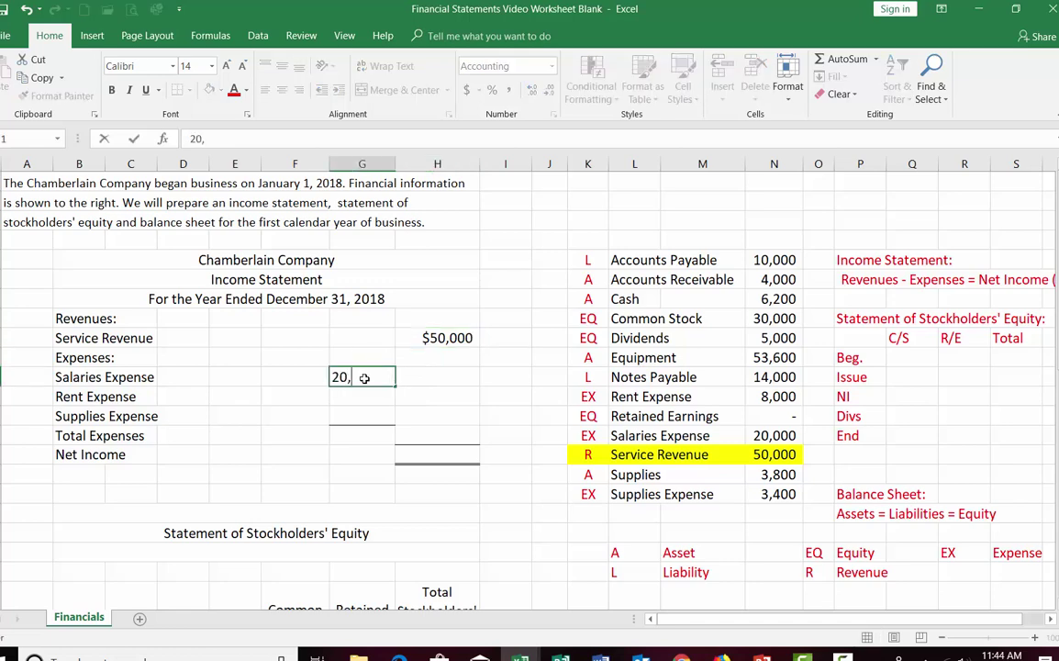
{"action": "type", "text": "000"}
{"action": "key", "text": "Return"}
{"action": "left_click_drag", "start_coordinate": [589, 435], "coordinate": [756, 437]}
{"action": "left_click", "coordinate": [210, 90]}
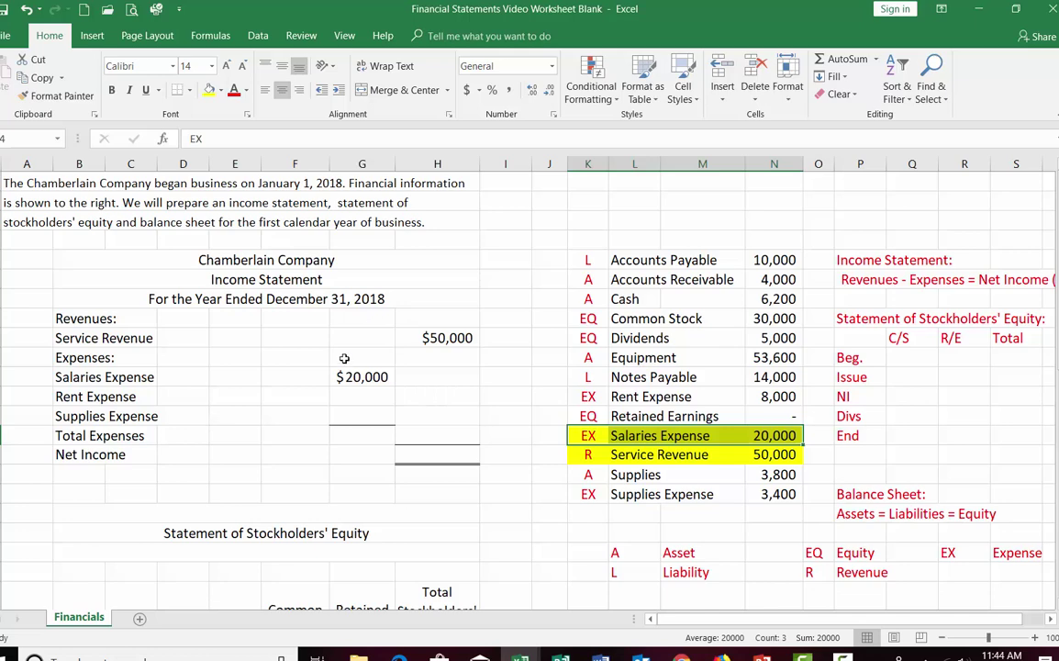
Step: Link the income statement's Rent Expense in column G to the account list's 8,000 and fill that account row yellow
{"action": "left_click", "coordinate": [354, 400]}
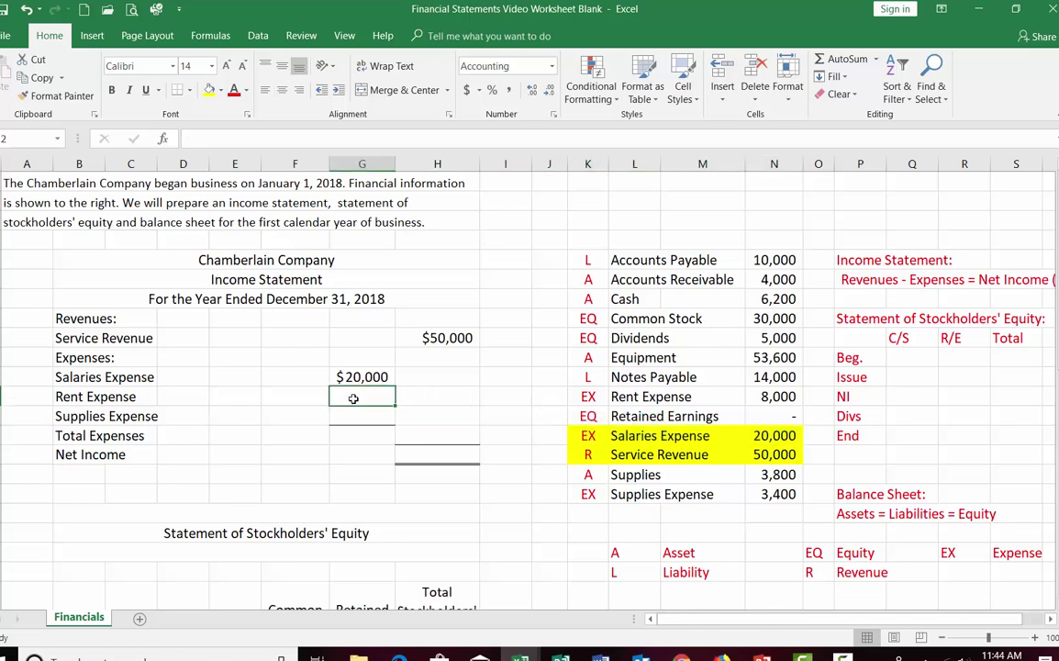
{"action": "type", "text": "="}
{"action": "left_click", "coordinate": [764, 396]}
{"action": "key", "text": "Return"}
{"action": "left_click_drag", "start_coordinate": [592, 397], "coordinate": [764, 397]}
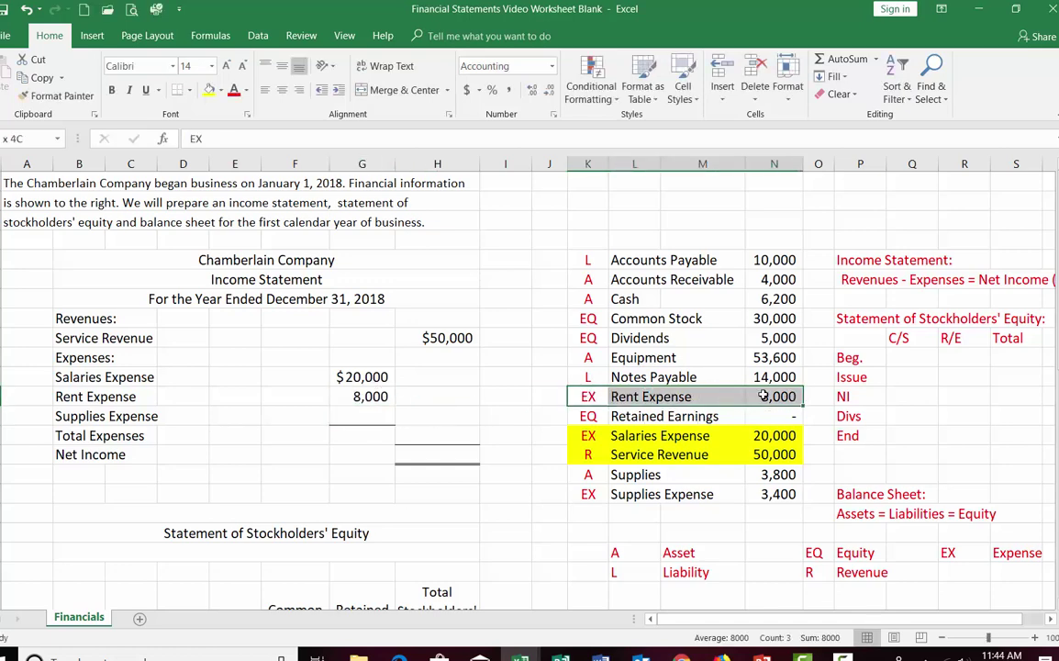
{"action": "left_click", "coordinate": [210, 90]}
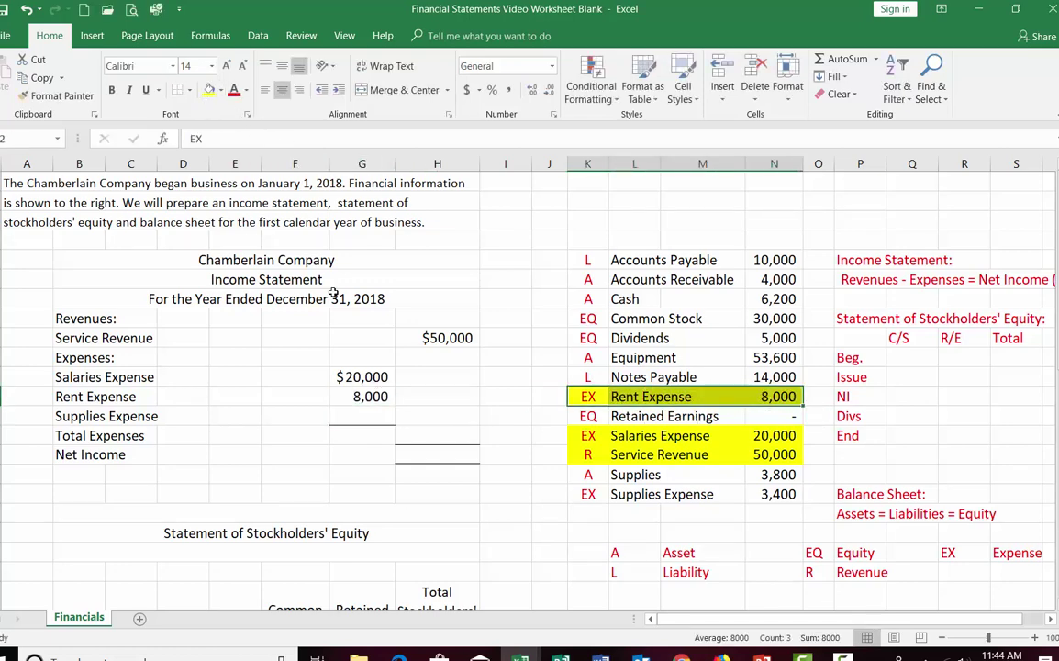
Step: Link Supplies Expense in column G to the account list's 3,400 and fill that account row yellow
{"action": "left_click", "coordinate": [385, 417]}
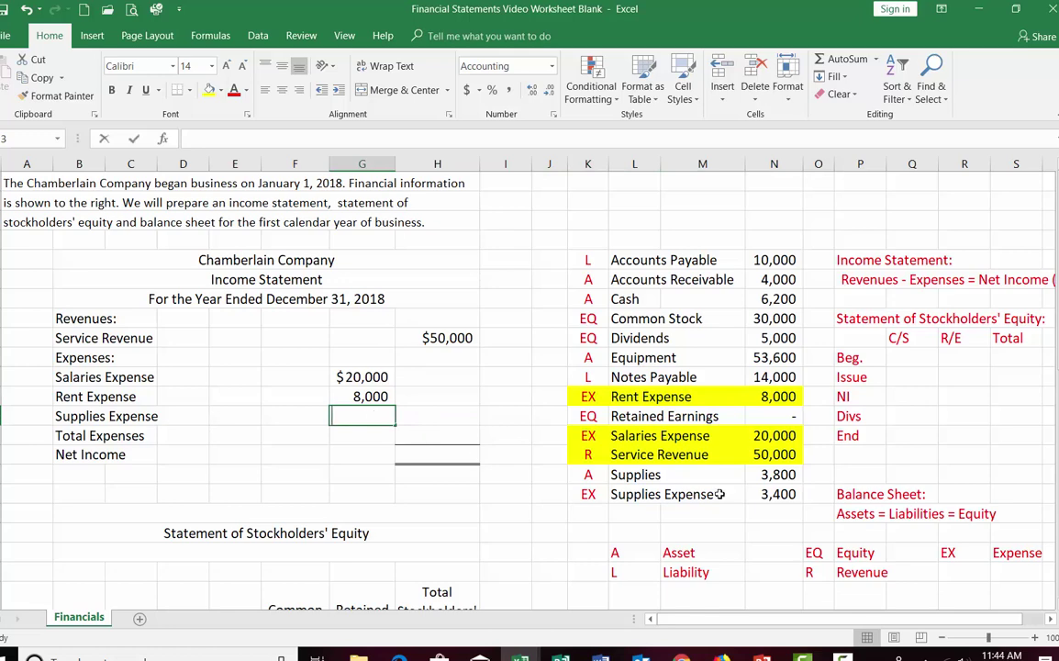
{"action": "type", "text": "="}
{"action": "left_click", "coordinate": [774, 494]}
{"action": "key", "text": "Return"}
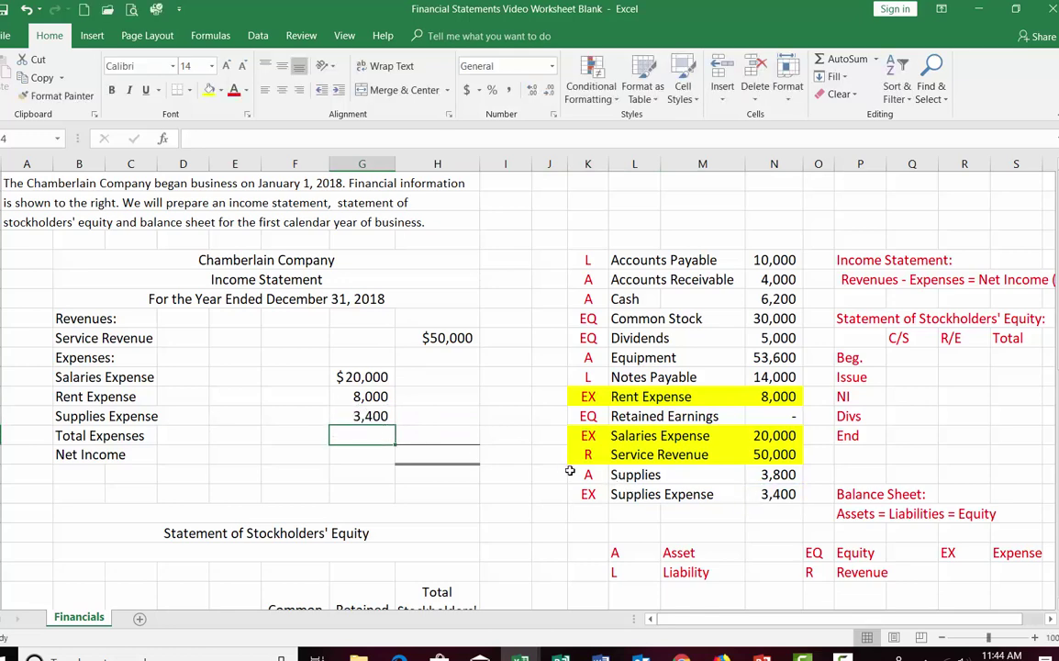
{"action": "left_click_drag", "start_coordinate": [584, 494], "coordinate": [775, 494]}
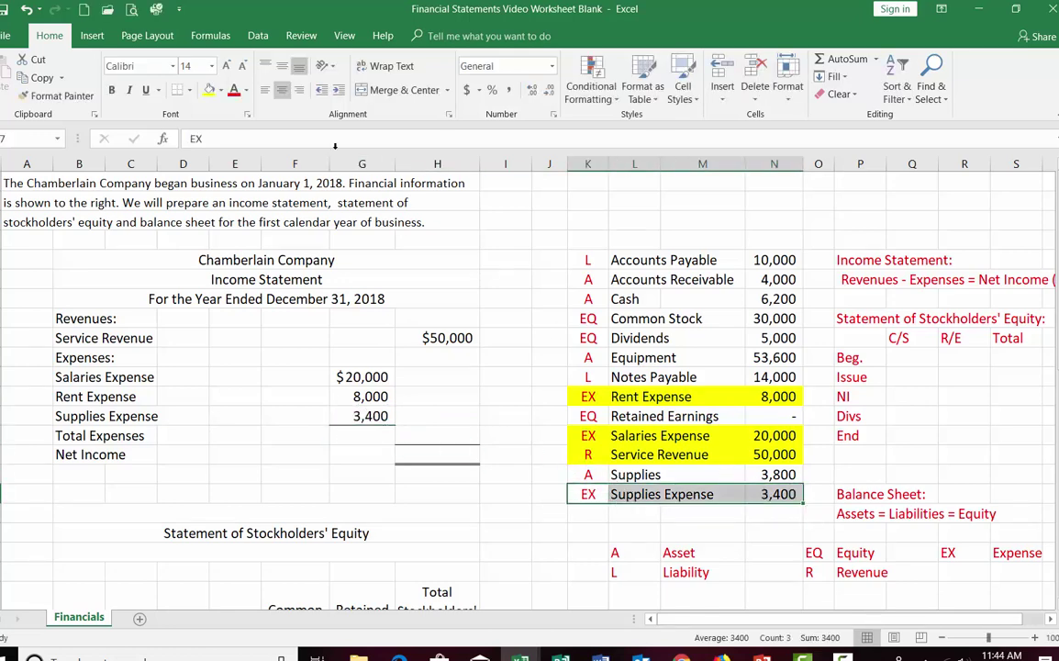
{"action": "left_click", "coordinate": [208, 90]}
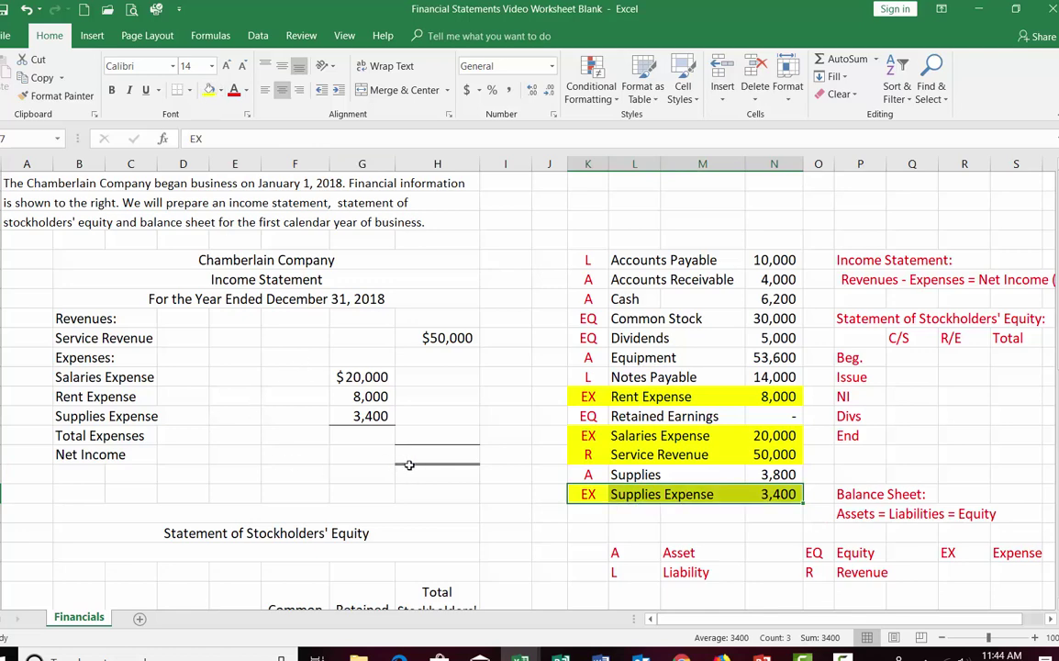
Step: Sum the salaries, rent and supplies expenses from column G into the Total Expenses cell in column H
{"action": "left_click", "coordinate": [435, 434]}
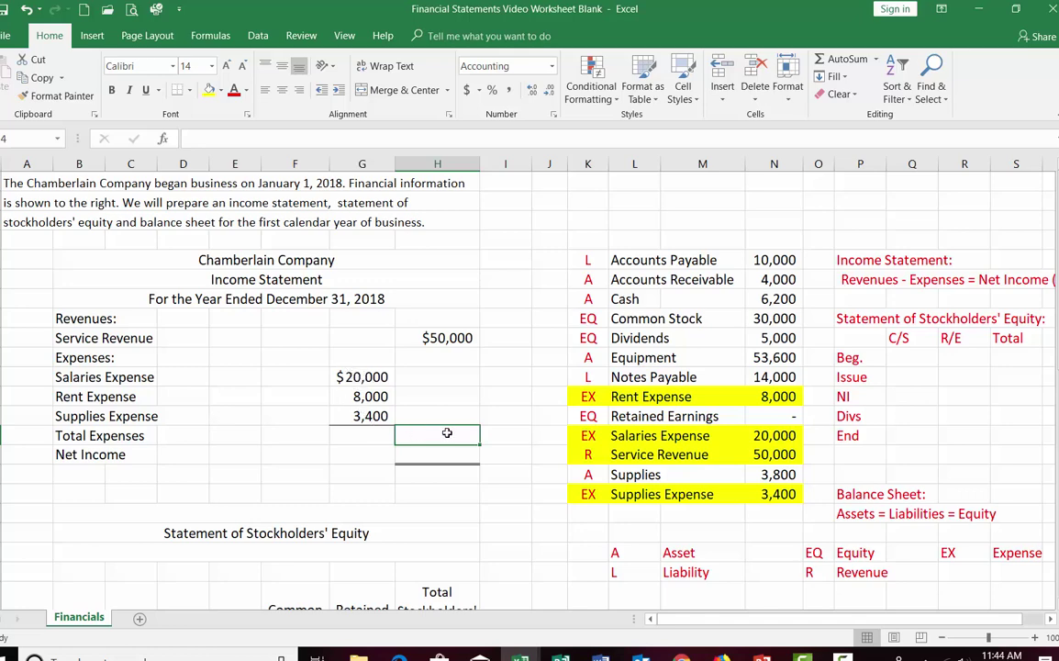
{"action": "left_click", "coordinate": [430, 339]}
{"action": "left_click", "coordinate": [438, 435]}
{"action": "key", "text": "Down"}
{"action": "left_click", "coordinate": [437, 435]}
{"action": "left_click", "coordinate": [841, 59]}
{"action": "left_click_drag", "start_coordinate": [350, 376], "coordinate": [356, 414]}
{"action": "key", "text": "Return"}
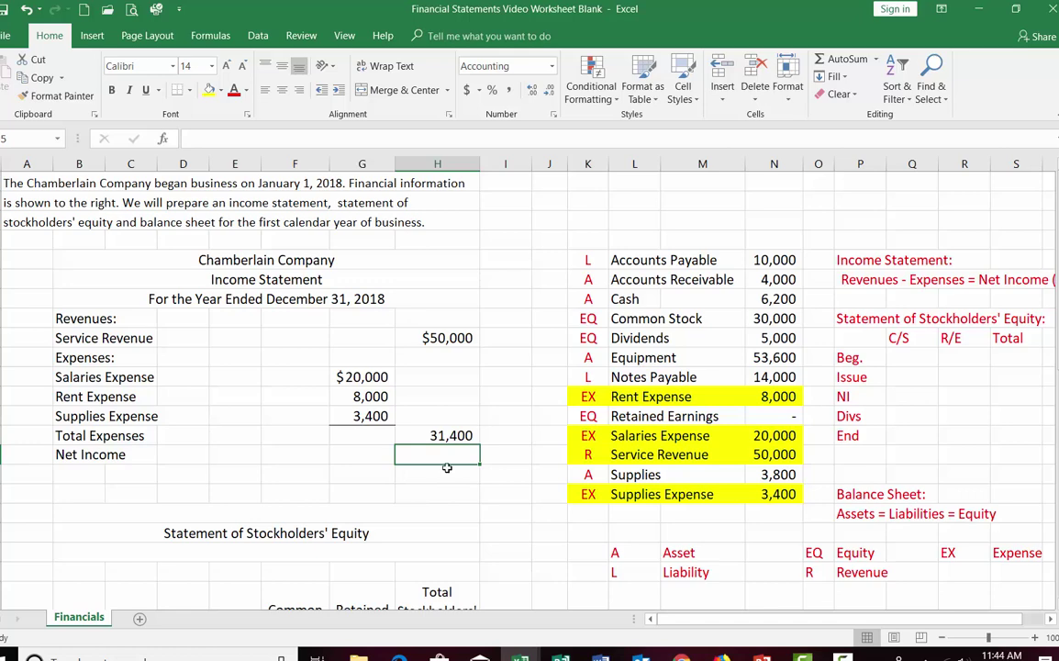
Step: Calculate Net Income in column H as service revenue minus total expenses with the formula =H9-H14
{"action": "type", "text": "="}
{"action": "left_click", "coordinate": [439, 337]}
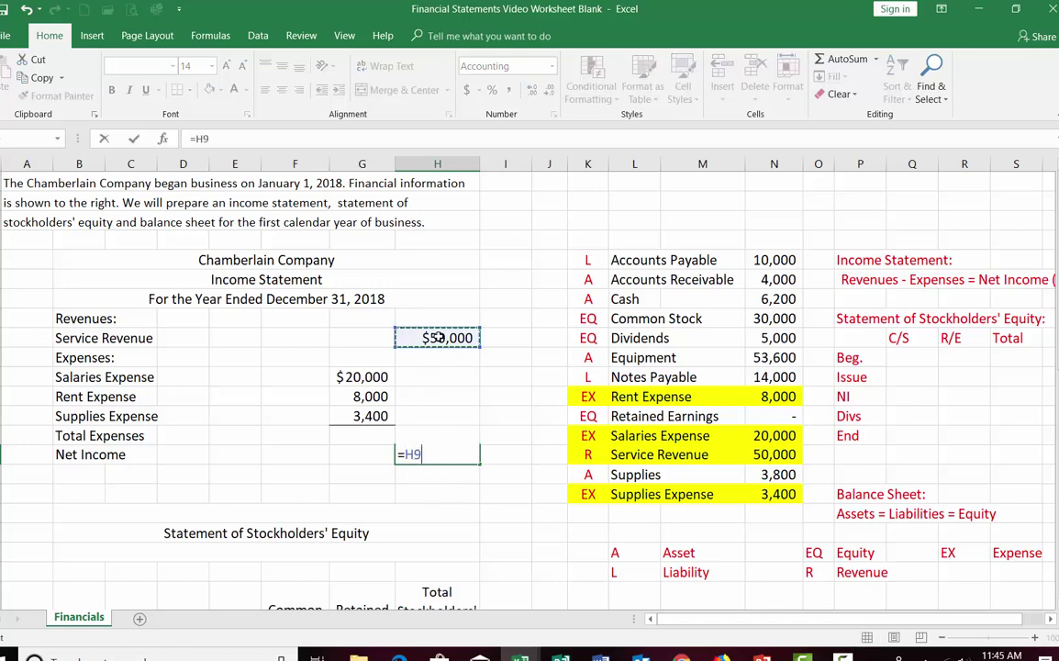
{"action": "type", "text": "-"}
{"action": "type", "text": "H19"}
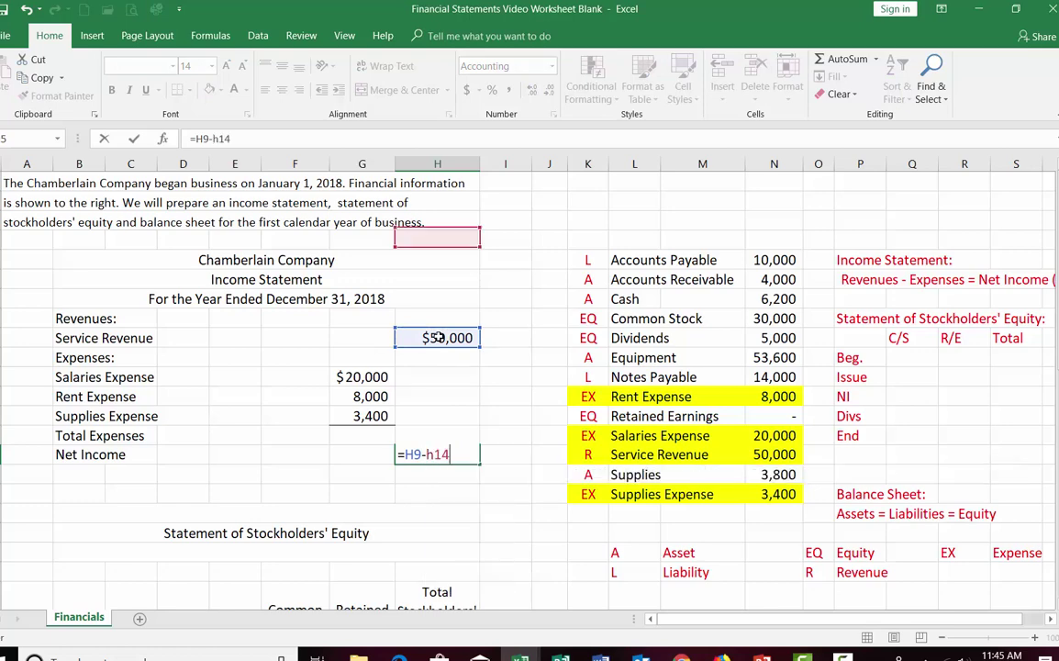
{"action": "key", "text": "Return"}
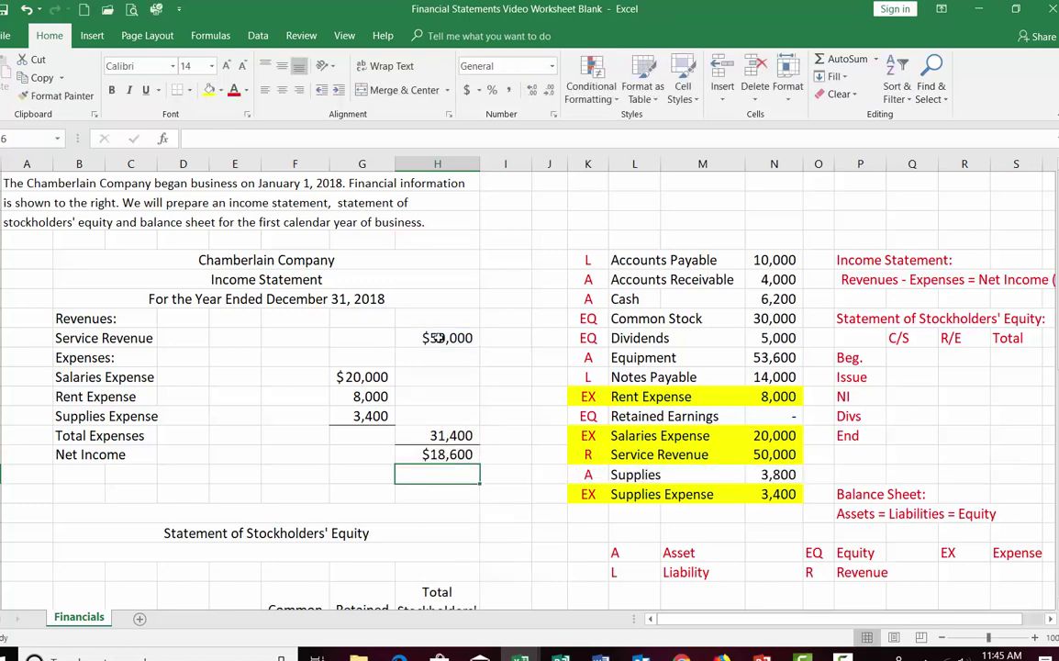
{"action": "left_click", "coordinate": [482, 533]}
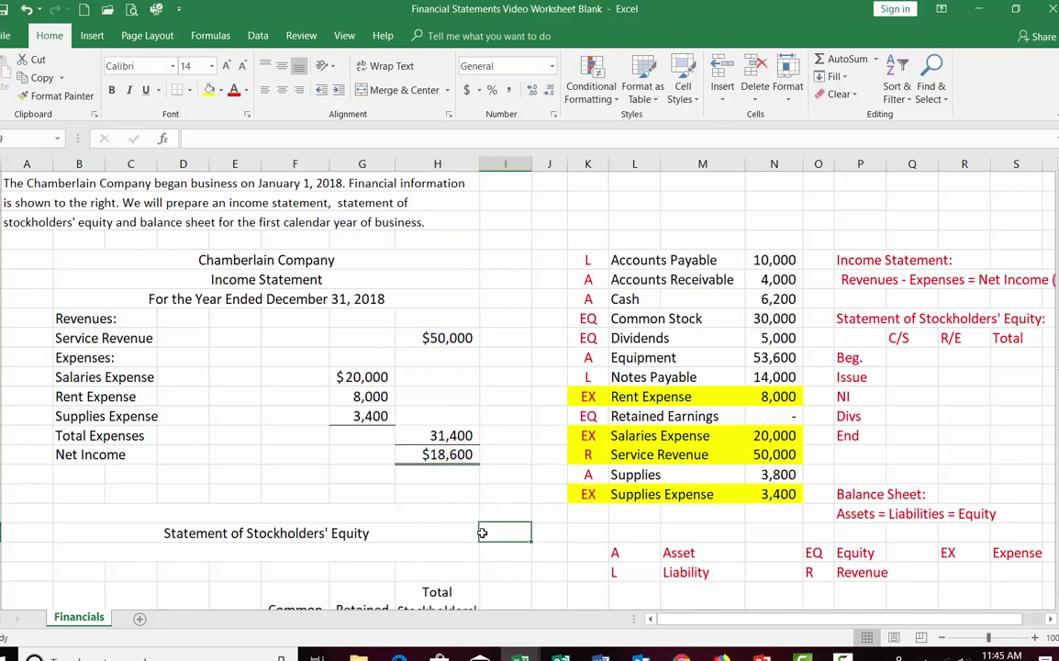
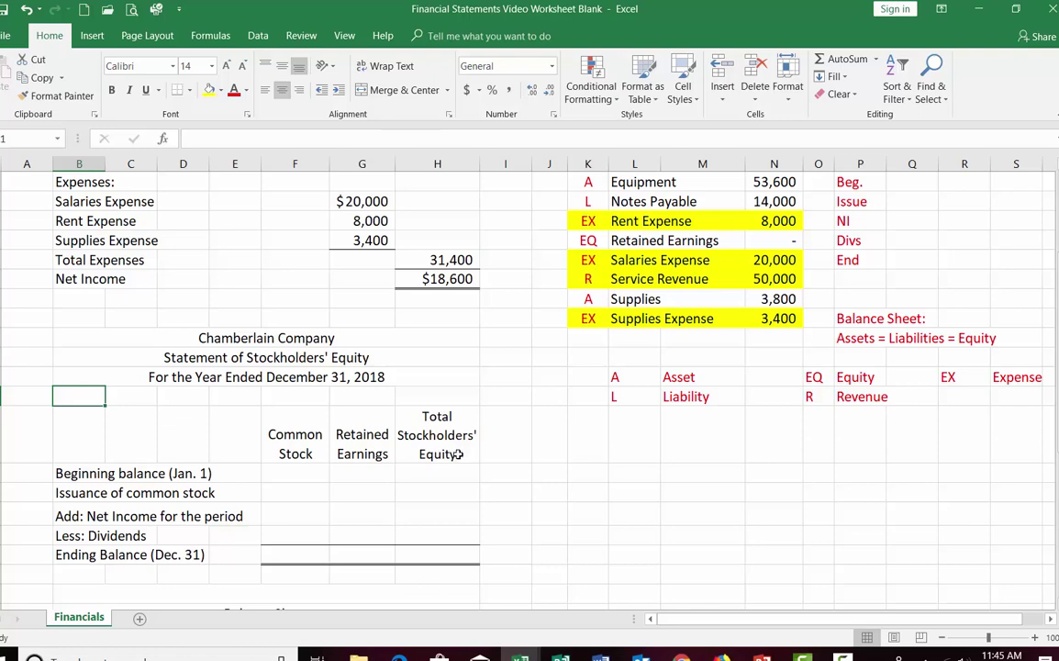
Step: Enter 0 as the January 1 beginning balance for Common Stock, Retained Earnings and Total Stockholders' Equity
{"action": "left_click", "coordinate": [297, 473]}
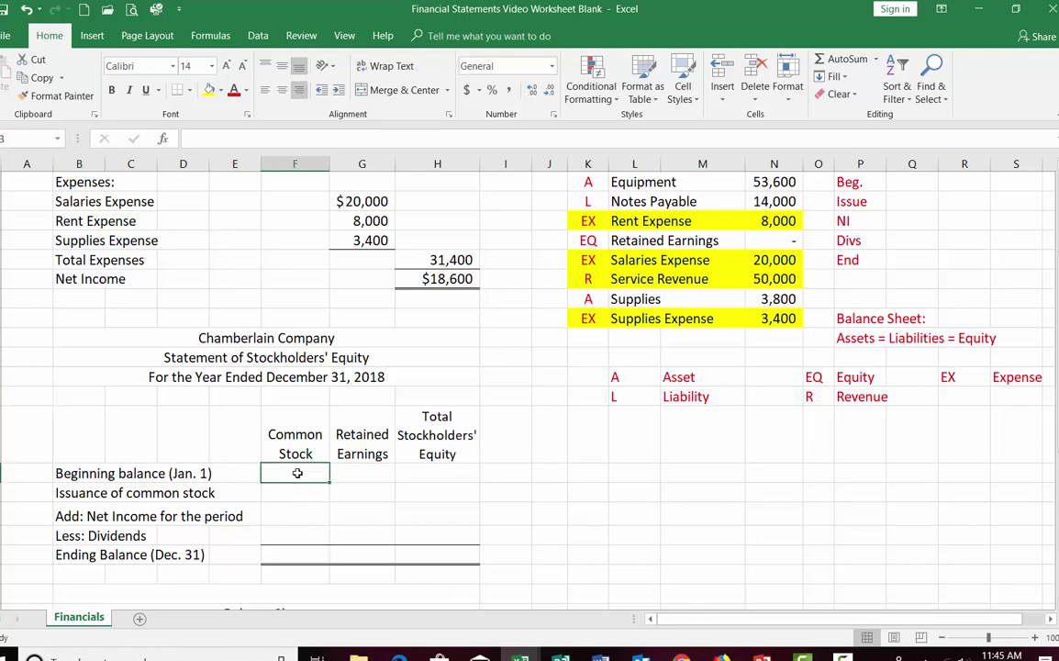
{"action": "type", "text": "0"}
{"action": "left_click", "coordinate": [367, 473]}
{"action": "type", "text": "0"}
{"action": "left_click", "coordinate": [431, 474]}
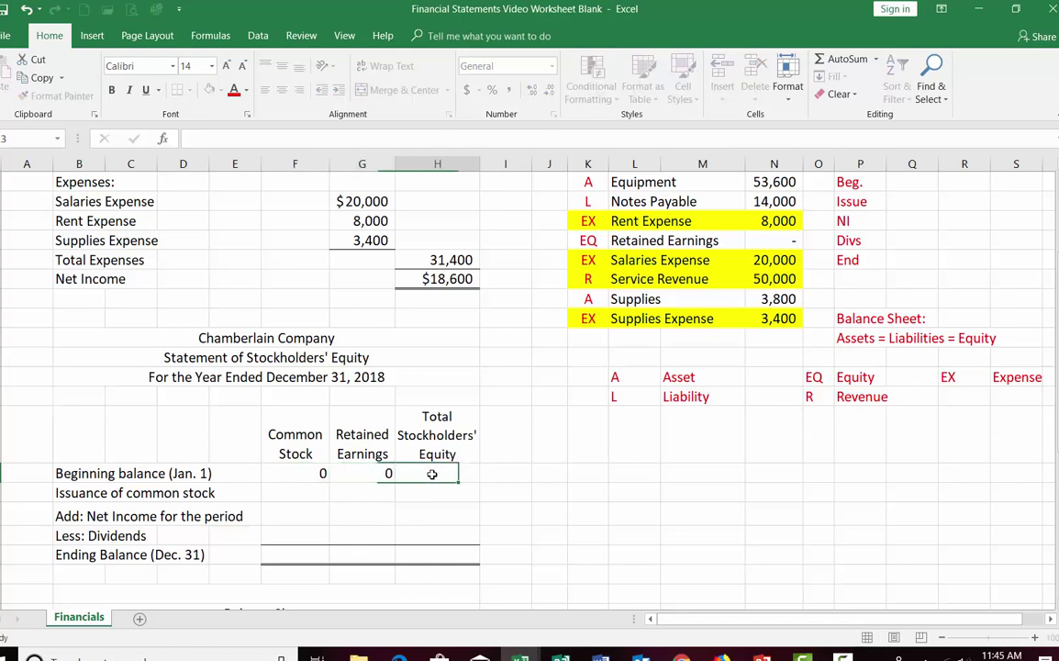
{"action": "type", "text": "0"}
{"action": "left_click", "coordinate": [368, 512]}
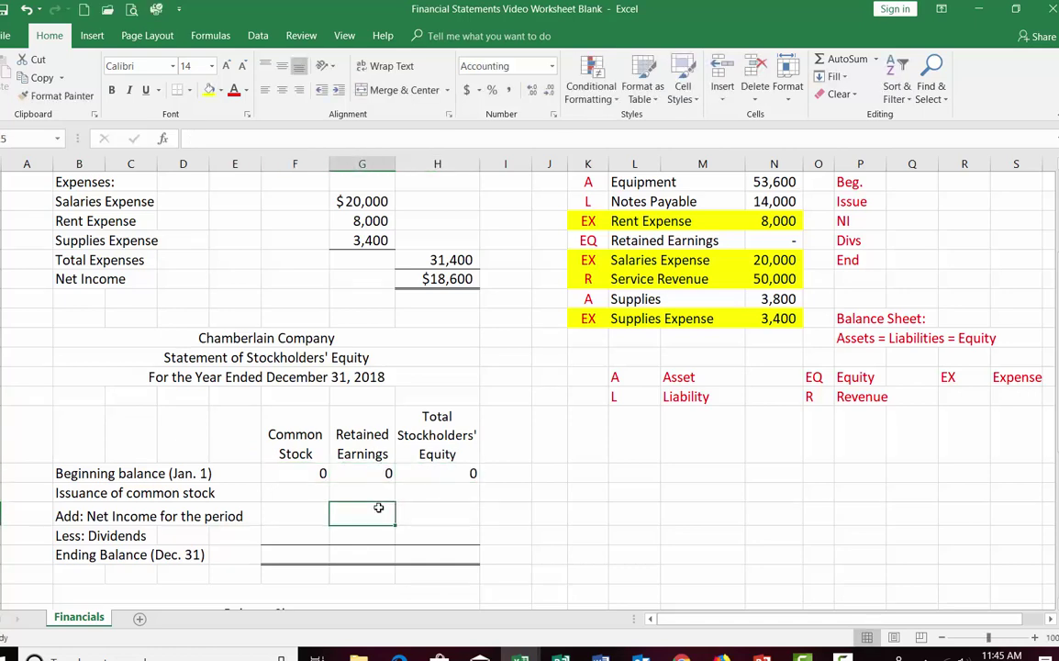
Step: Link the issuance of common stock in the Common Stock column to the account list's Common Stock amount, =N8
{"action": "left_click", "coordinate": [287, 491]}
{"action": "type", "text": "0"}
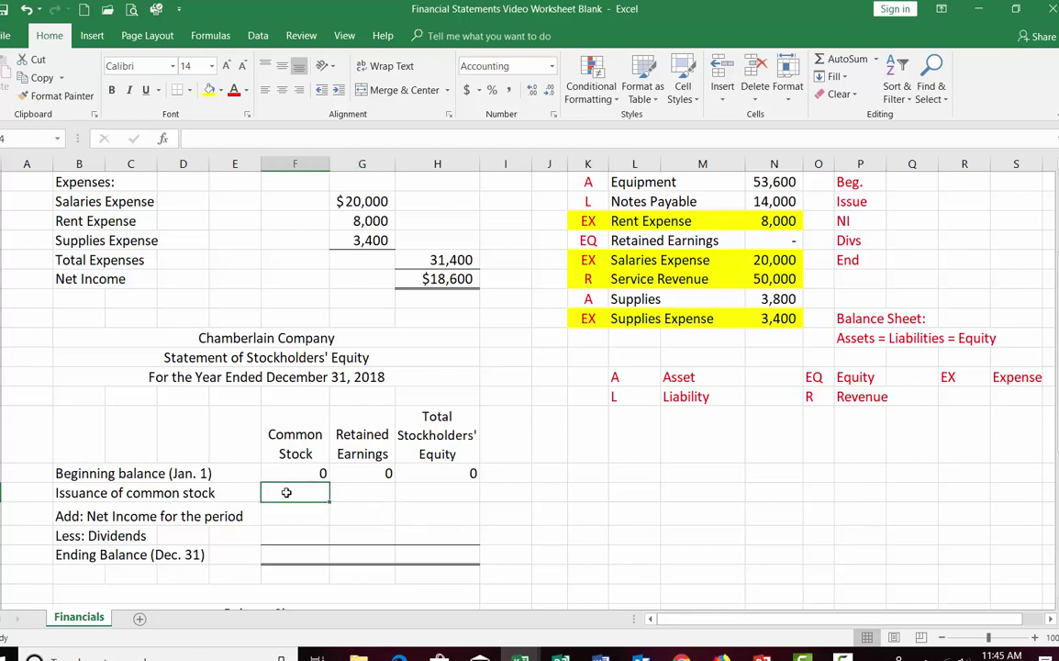
{"action": "key", "text": "BackSpace"}
{"action": "type", "text": "="}
{"action": "scroll", "coordinate": [488, 492], "scroll_direction": "up", "scroll_amount": 3}
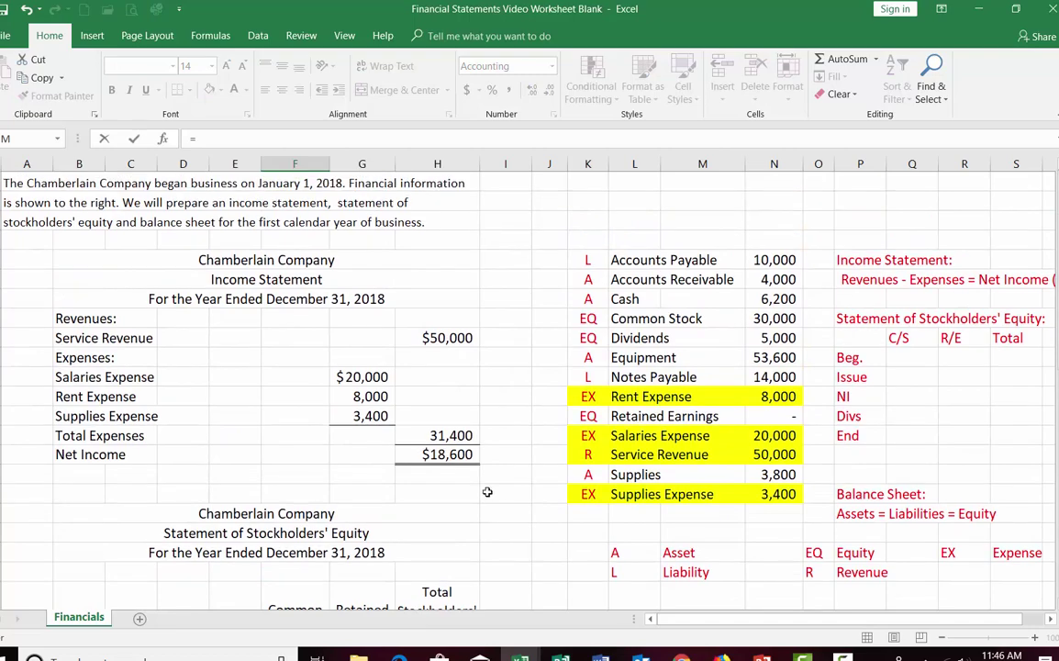
{"action": "left_click", "coordinate": [761, 318]}
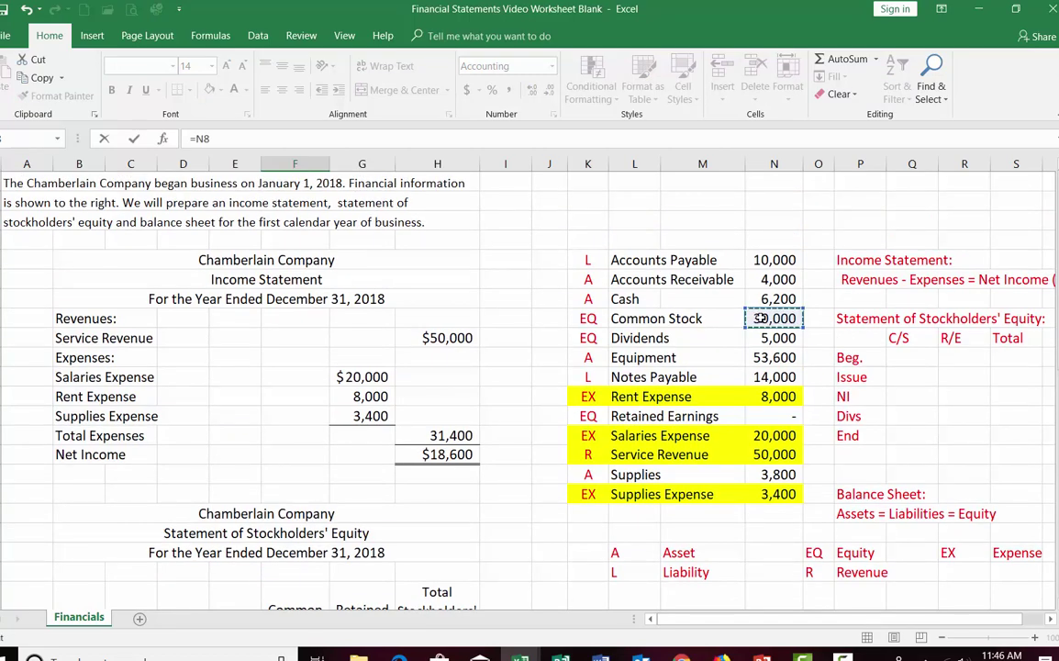
{"action": "key", "text": "Return"}
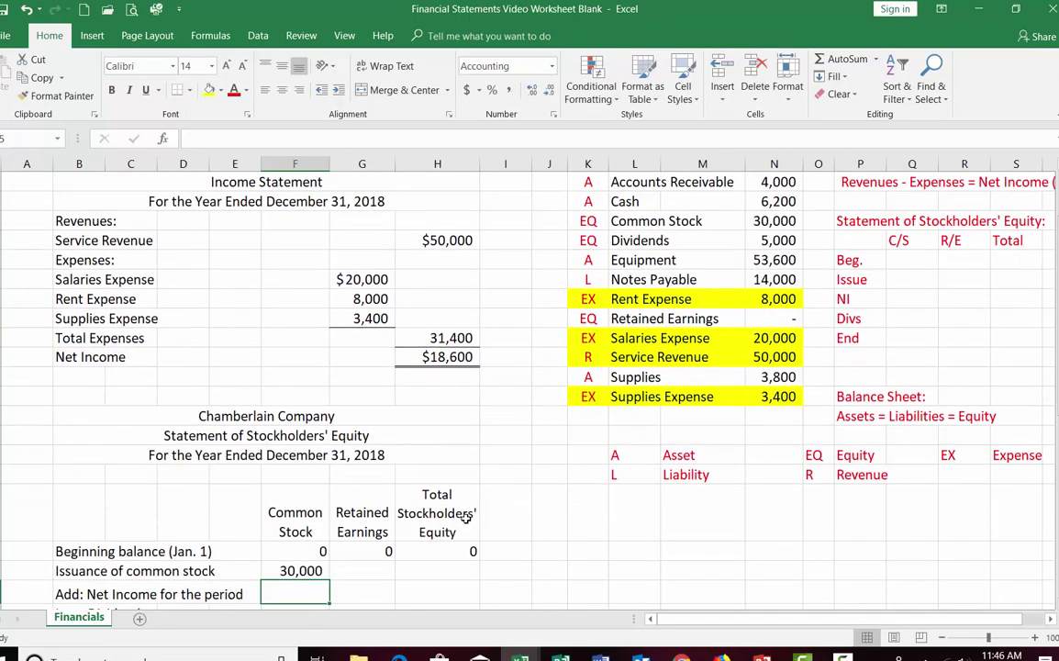
Step: Carry the 30,000 common stock issuance across to the Total Stockholders' Equity column with a cell reference
{"action": "scroll", "coordinate": [467, 517], "scroll_direction": "down", "scroll_amount": 1}
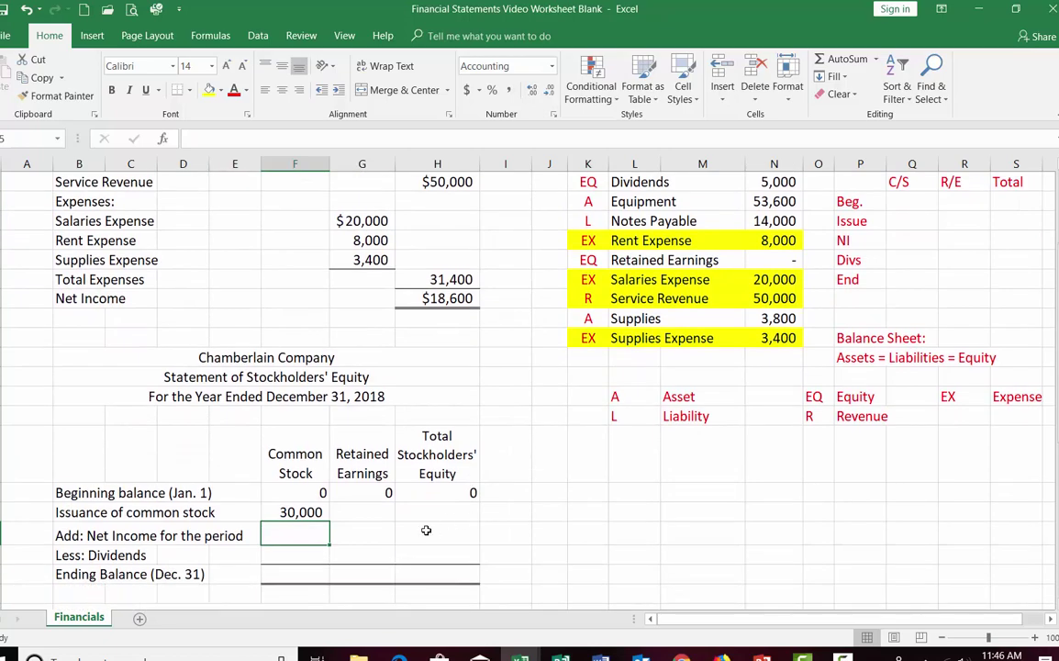
{"action": "left_click", "coordinate": [447, 513]}
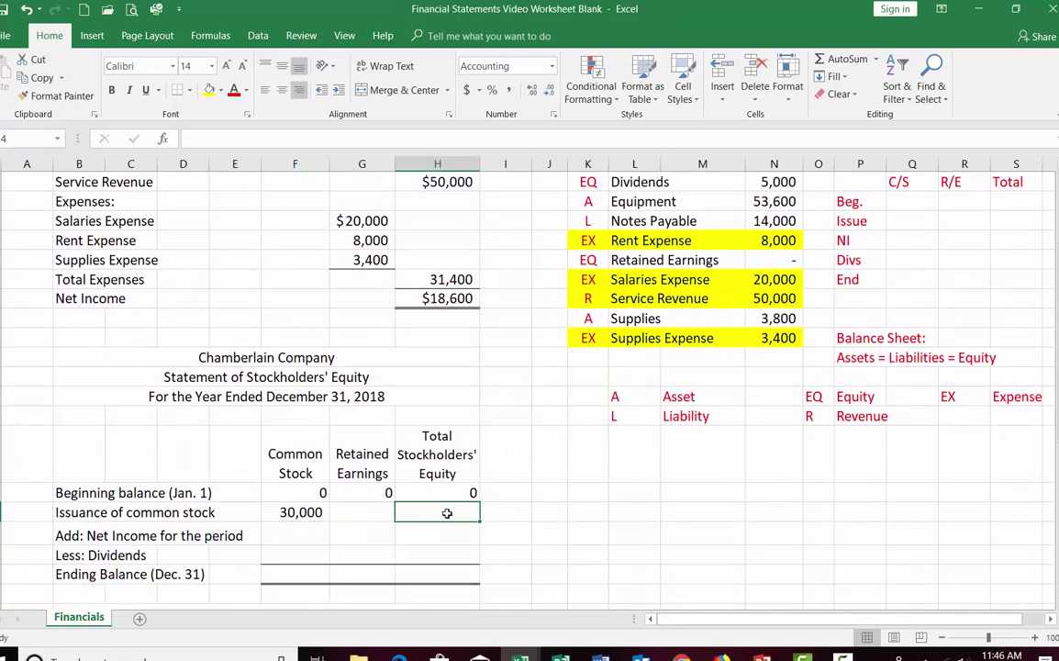
{"action": "type", "text": "="}
{"action": "left_click", "coordinate": [286, 511]}
{"action": "key", "text": "Return"}
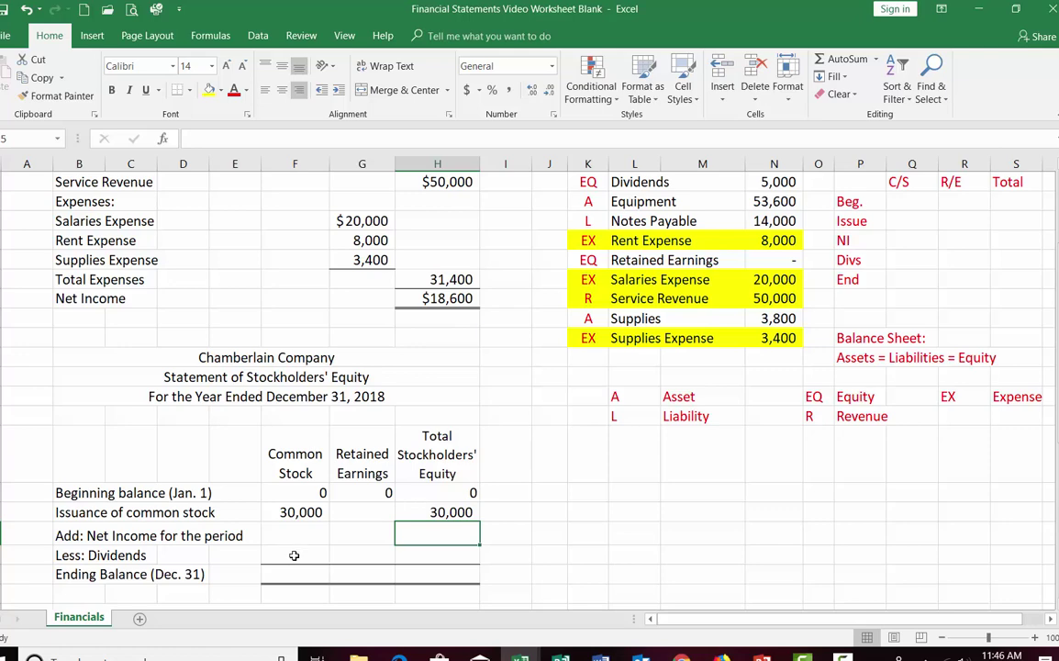
Step: Link the Retained Earnings entry for net income to the income statement's Net Income of $18,600
{"action": "left_click", "coordinate": [360, 537]}
{"action": "type", "text": "="}
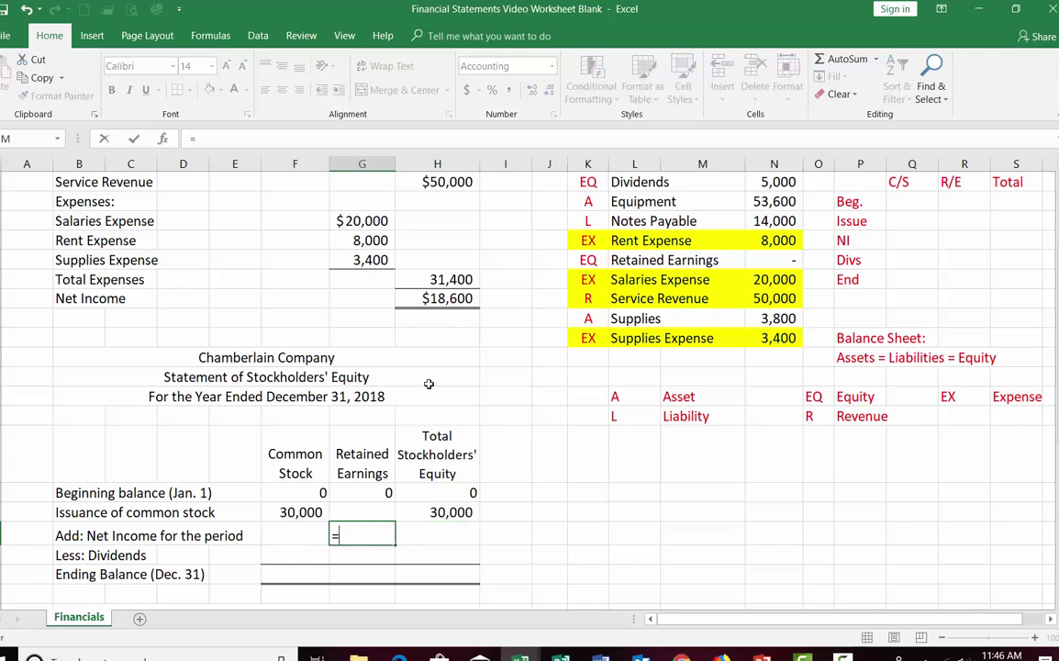
{"action": "left_click", "coordinate": [408, 299]}
{"action": "key", "text": "Return"}
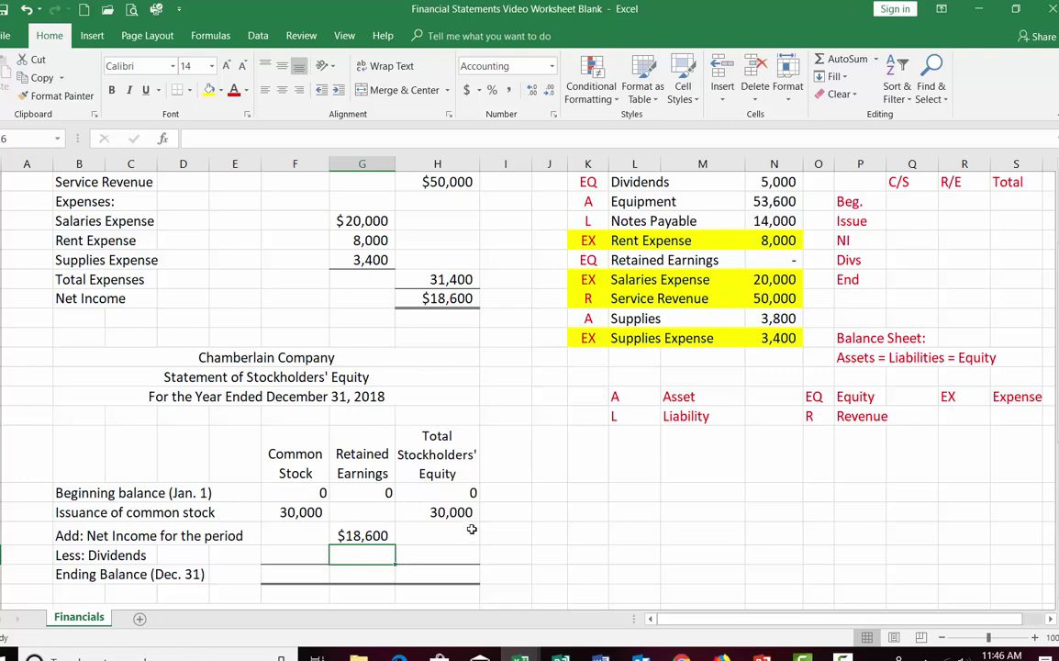
Step: Enter dividends as a negative amount in the Retained Earnings column, referencing the account list with =-N9
{"action": "type", "text": "="}
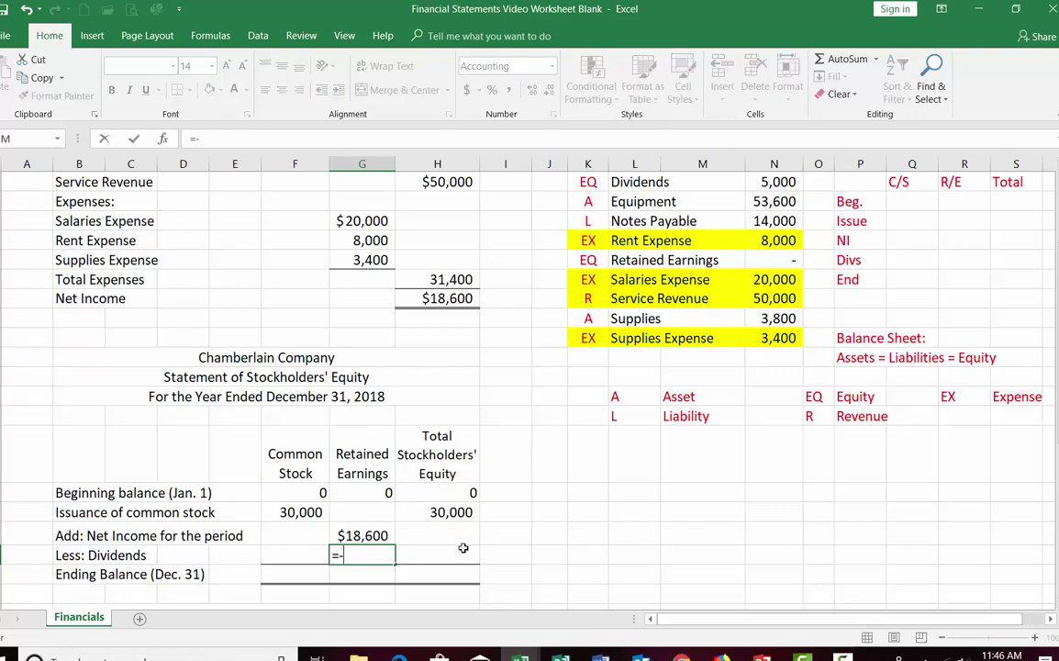
{"action": "type", "text": "-"}
{"action": "scroll", "coordinate": [818, 289], "scroll_direction": "up", "scroll_amount": 1}
{"action": "left_click", "coordinate": [774, 241]}
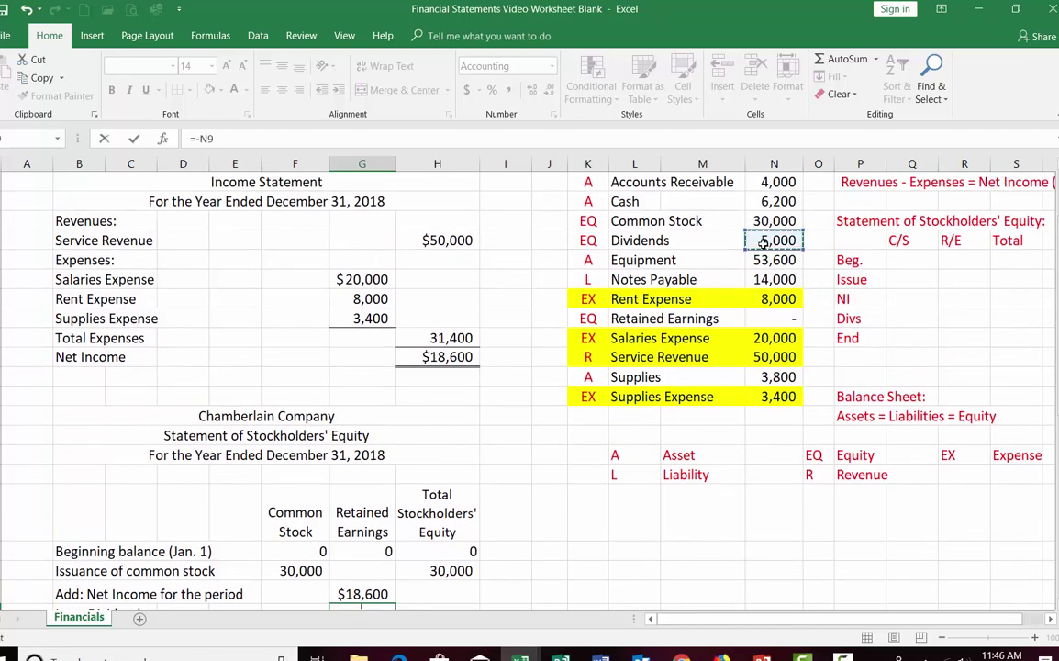
{"action": "key", "text": "Return"}
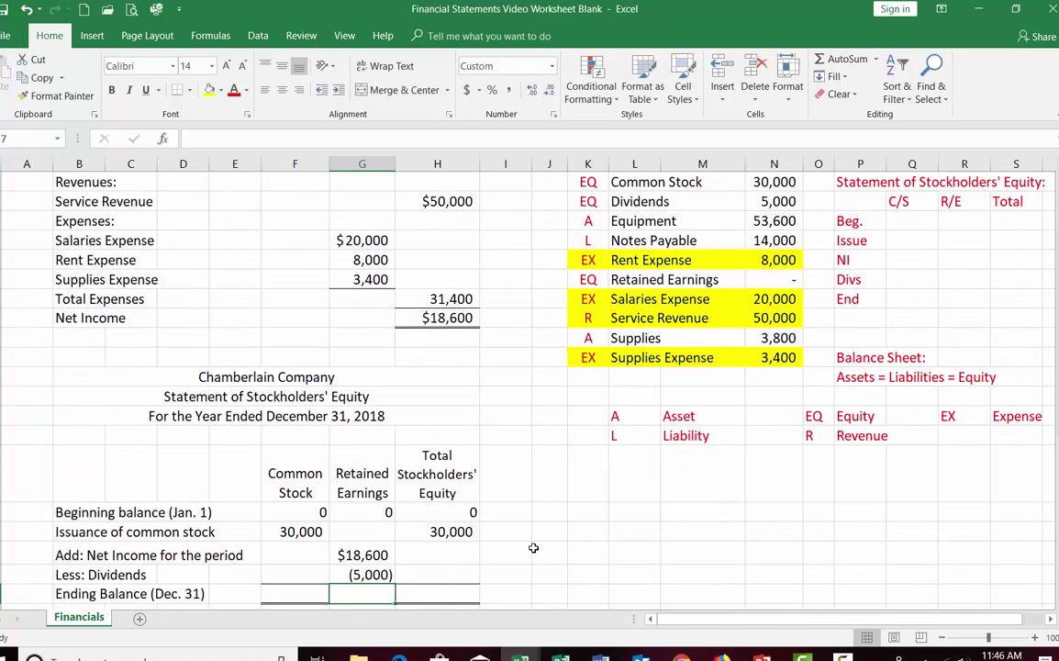
Step: Carry the net income and dividends amounts from Retained Earnings across to the Total Stockholders' Equity column by cell reference
{"action": "scroll", "coordinate": [484, 487], "scroll_direction": "down", "scroll_amount": 1}
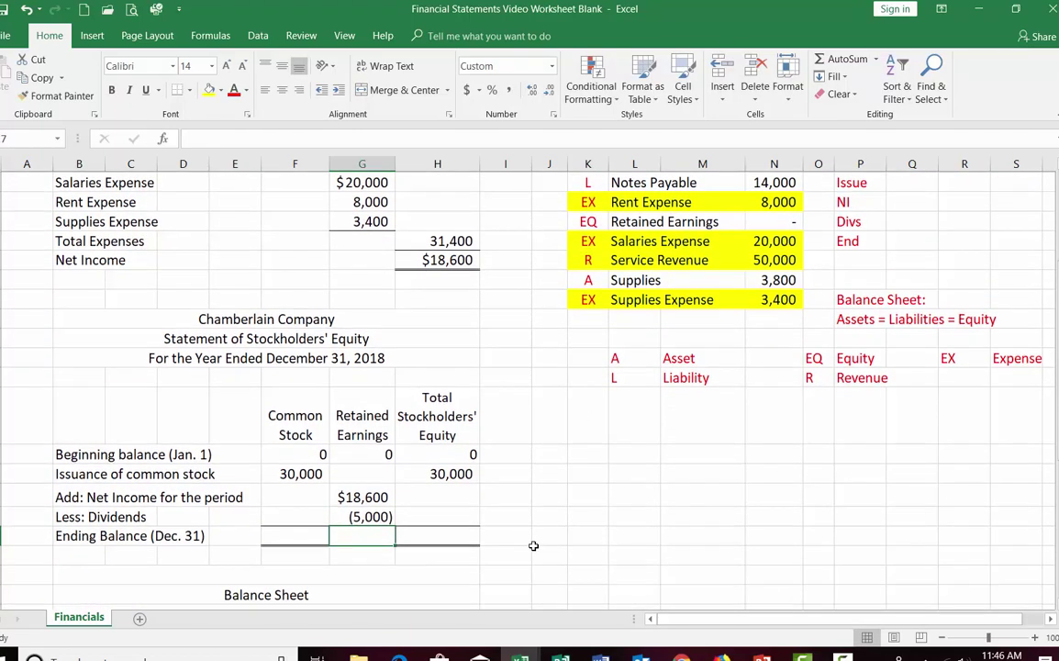
{"action": "left_click", "coordinate": [459, 497]}
{"action": "type", "text": "="}
{"action": "left_click", "coordinate": [379, 496]}
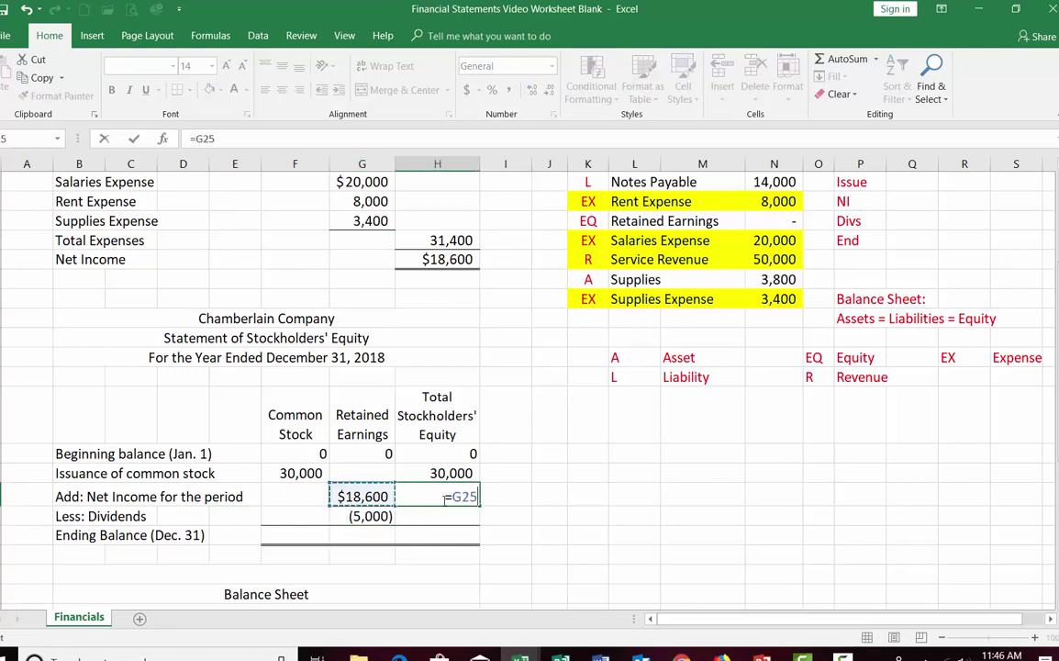
{"action": "key", "text": "Return"}
{"action": "type", "text": "="}
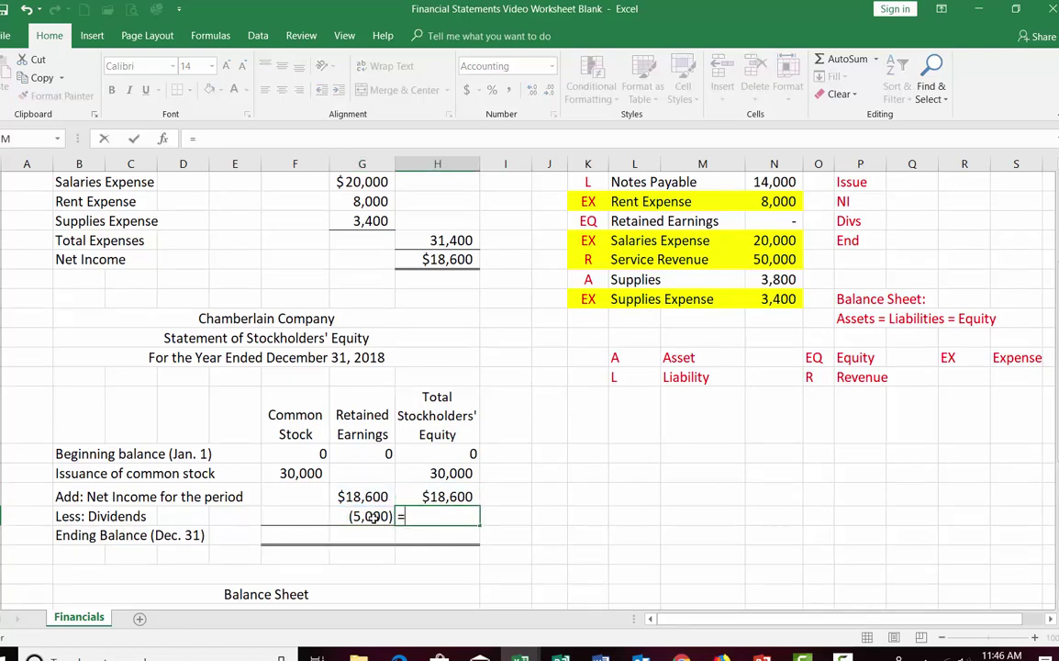
{"action": "left_click", "coordinate": [371, 516]}
{"action": "key", "text": "Return"}
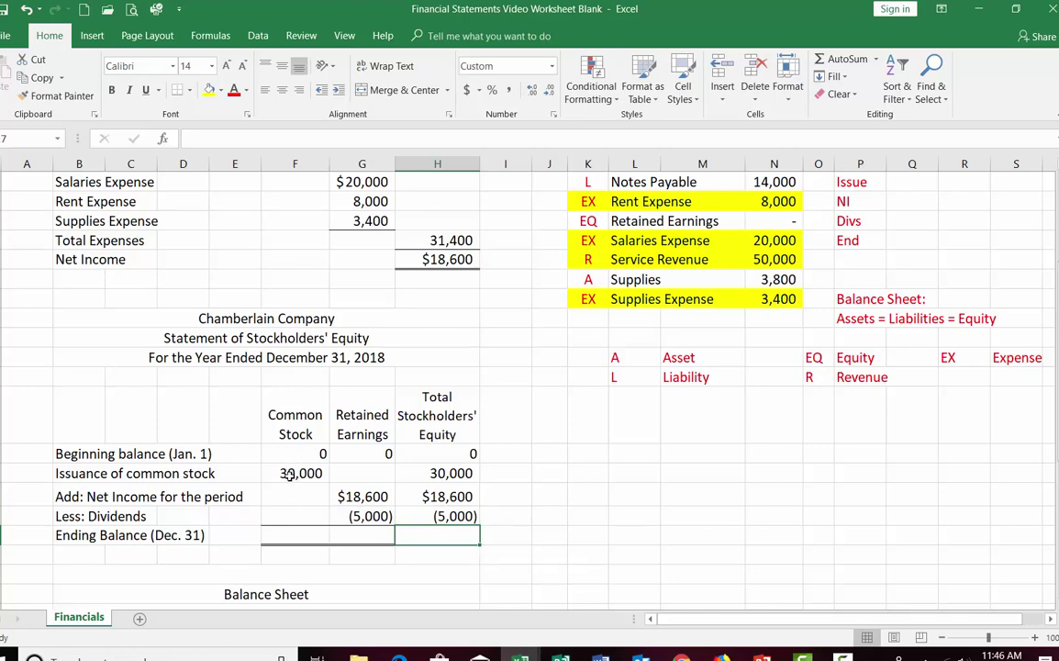
Step: Enter 30000 as the Common Stock ending balance in the statement of stockholders' equity
{"action": "left_click", "coordinate": [281, 536]}
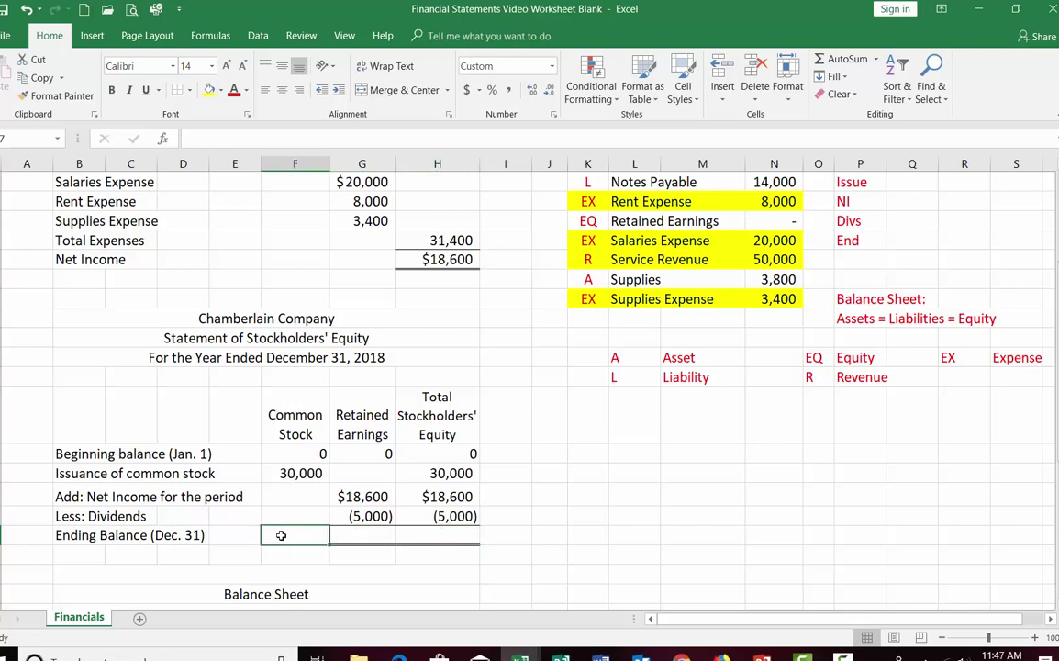
{"action": "type", "text": "30000"}
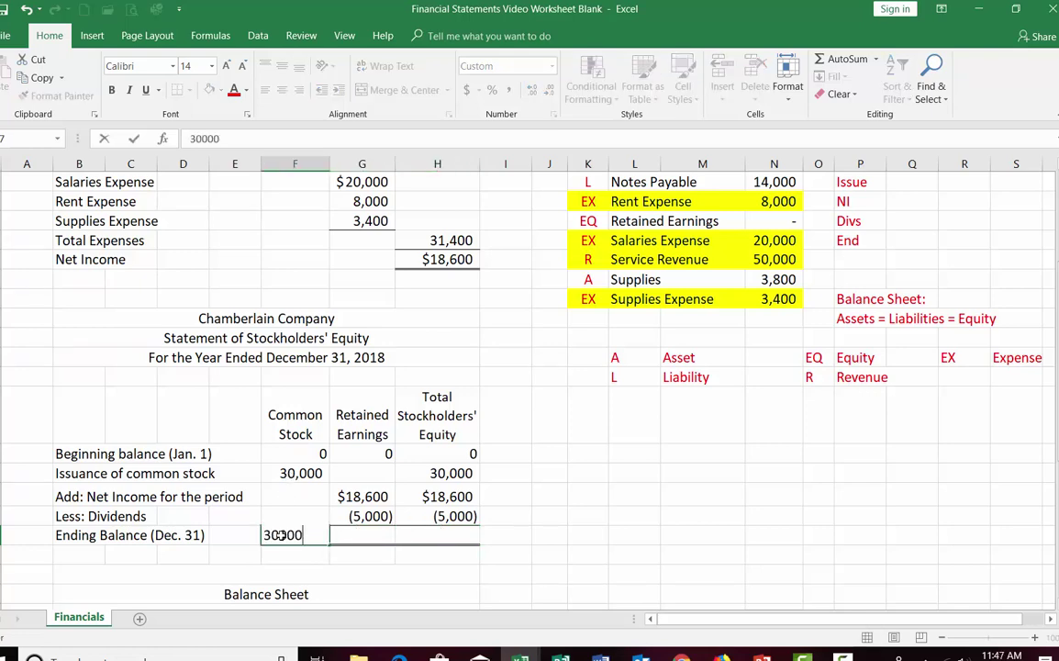
{"action": "key", "text": "Return"}
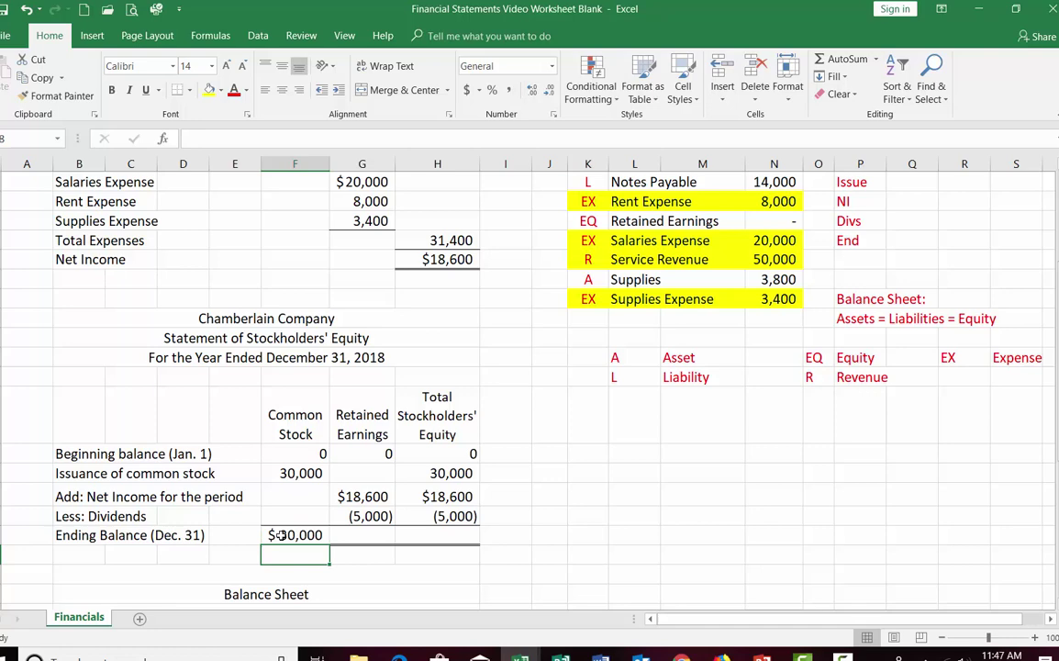
Step: Calculate the Retained Earnings and Total Stockholders' Equity ending balances by summing G23:G26 and H23:H26
{"action": "left_click", "coordinate": [354, 533]}
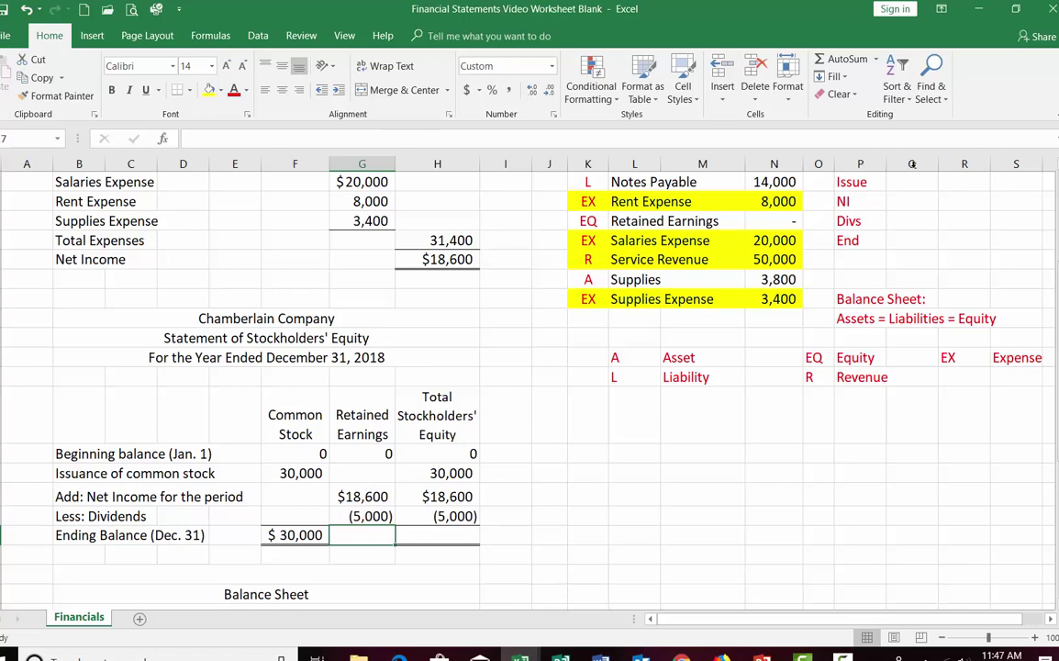
{"action": "left_click", "coordinate": [847, 64]}
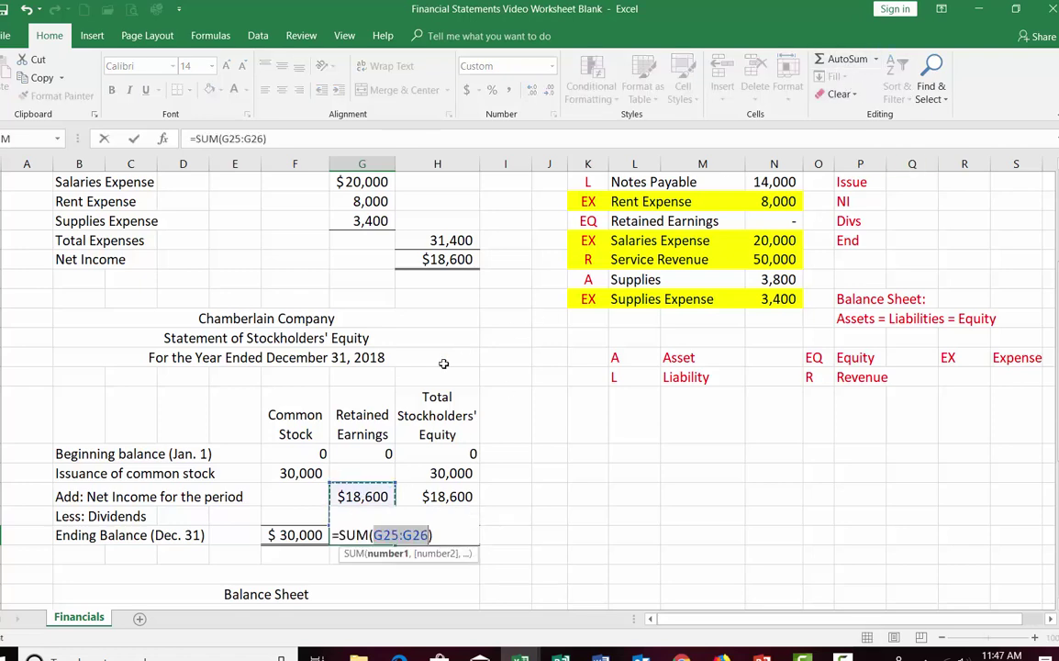
{"action": "left_click_drag", "start_coordinate": [353, 454], "coordinate": [369, 504]}
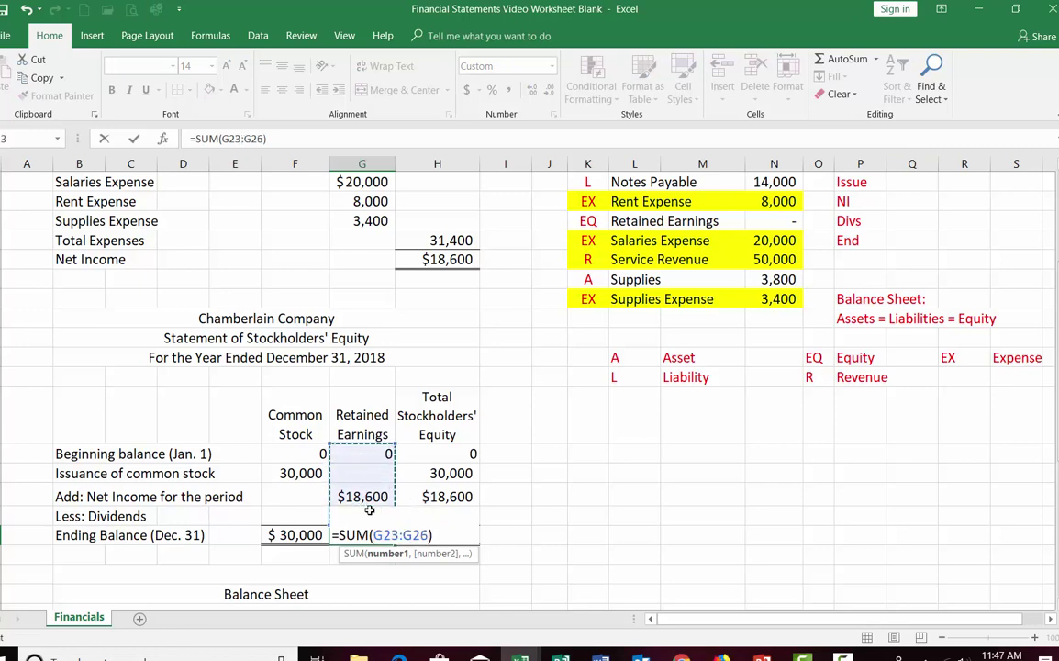
{"action": "key", "text": "Return"}
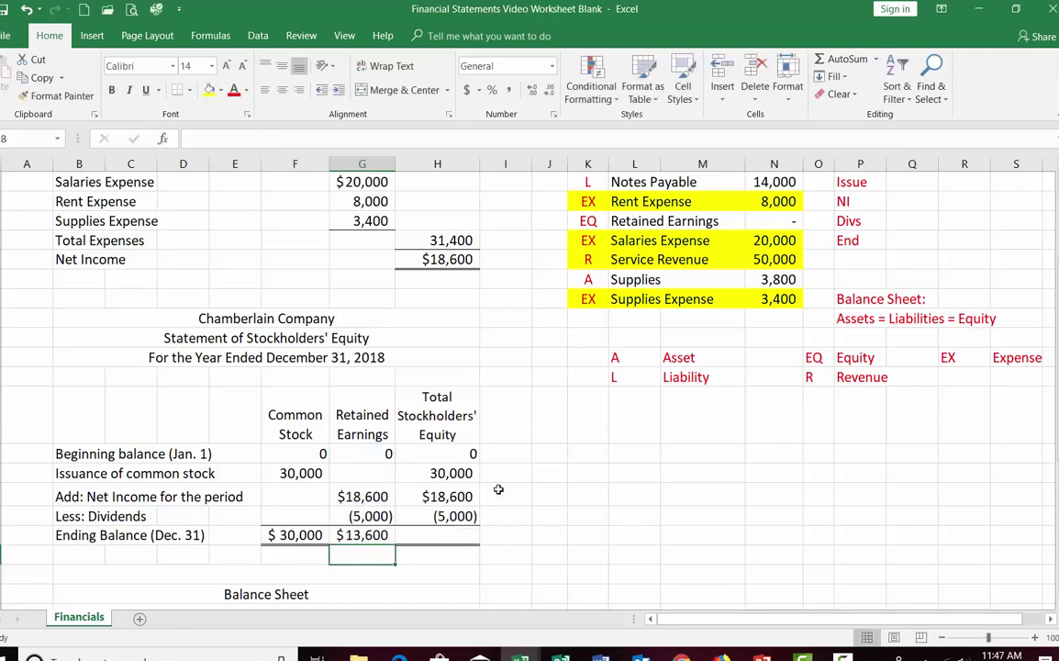
{"action": "left_click", "coordinate": [453, 534]}
{"action": "left_click", "coordinate": [853, 61]}
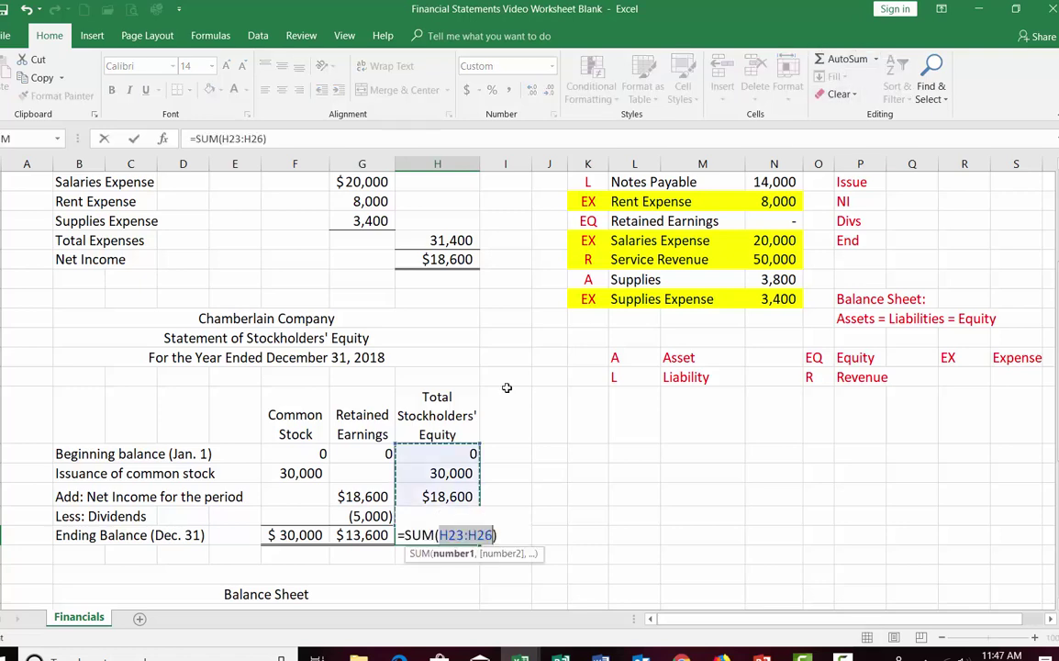
{"action": "key", "text": "Return"}
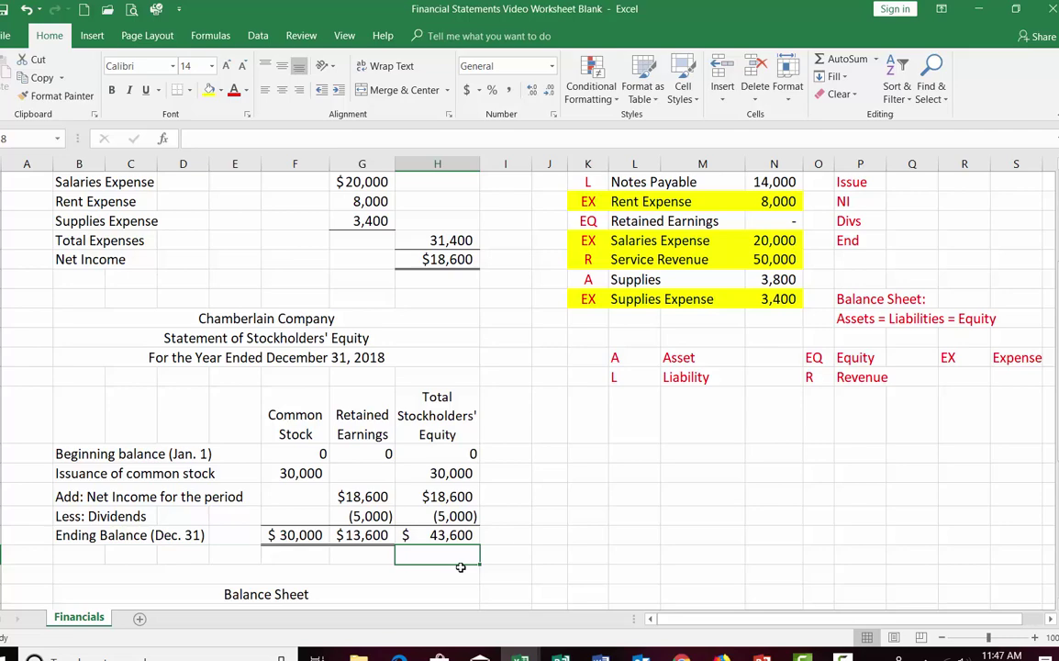
Step: Fill the blank heading line above Balance Sheet with a reference to the Chamberlain Company name in the equity statement
{"action": "scroll", "coordinate": [461, 566], "scroll_direction": "down", "scroll_amount": 1}
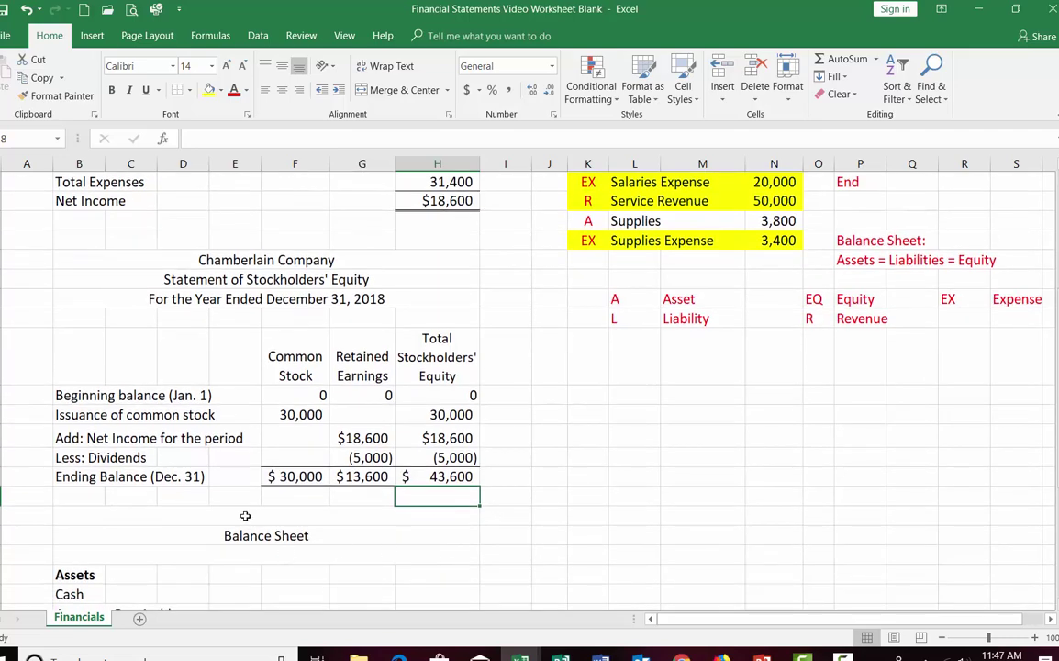
{"action": "left_click", "coordinate": [245, 516]}
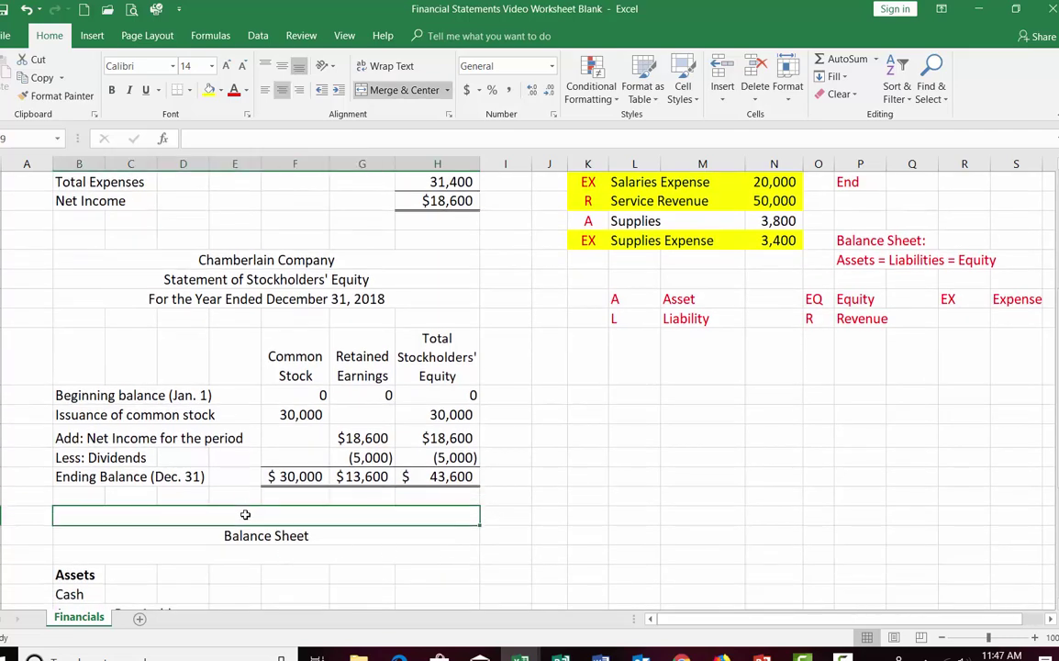
{"action": "type", "text": "="}
{"action": "left_click", "coordinate": [244, 260]}
{"action": "key", "text": "Return"}
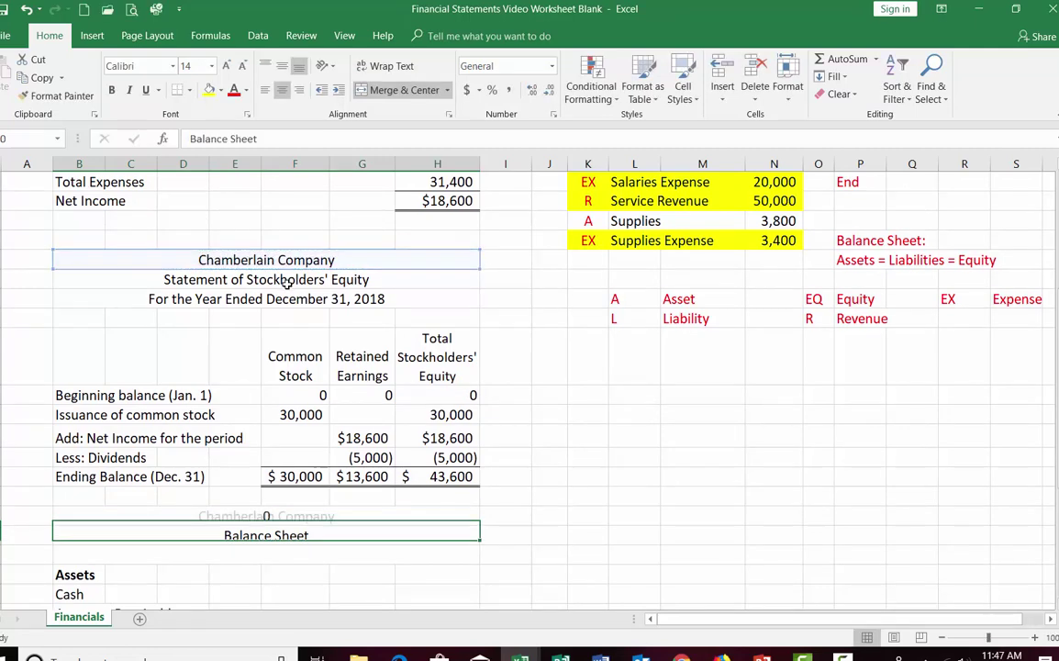
Step: Enter the date December 31, 2018 in the heading line below the Balance Sheet title
{"action": "left_click", "coordinate": [240, 554]}
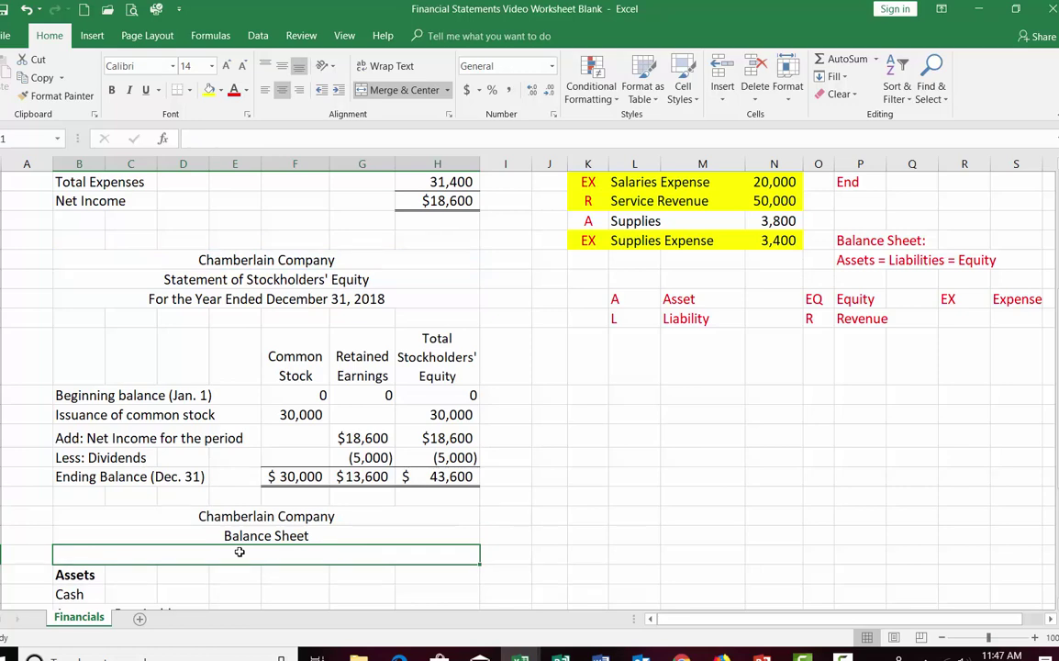
{"action": "type", "text": "December 32"}
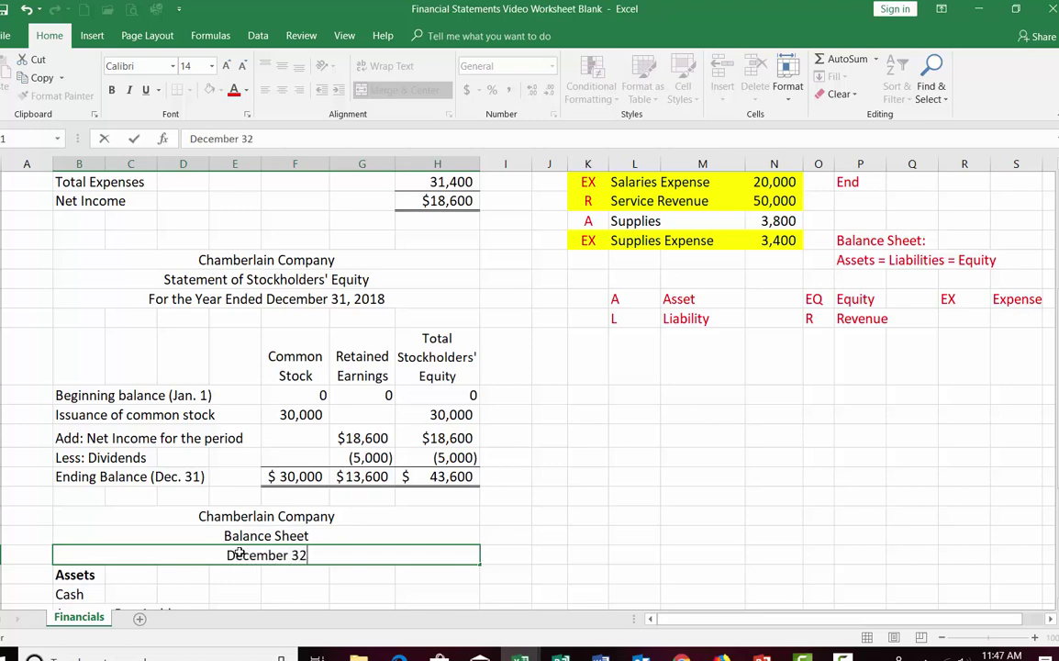
{"action": "key", "text": "BackSpace"}
{"action": "type", "text": "1, 2018"}
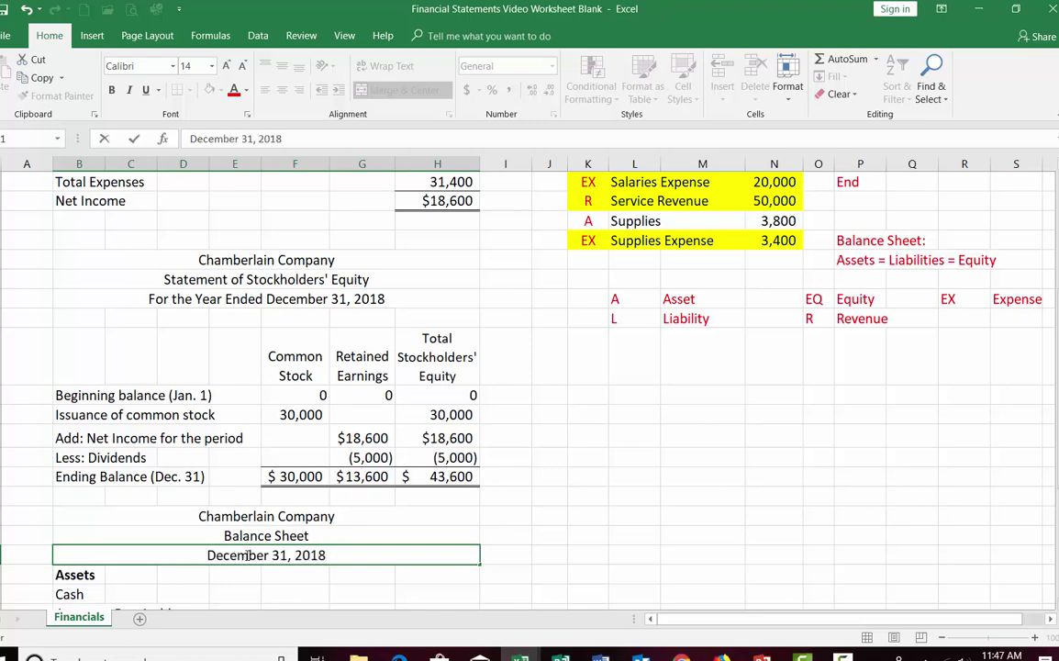
{"action": "scroll", "coordinate": [243, 552], "scroll_direction": "down", "scroll_amount": 2}
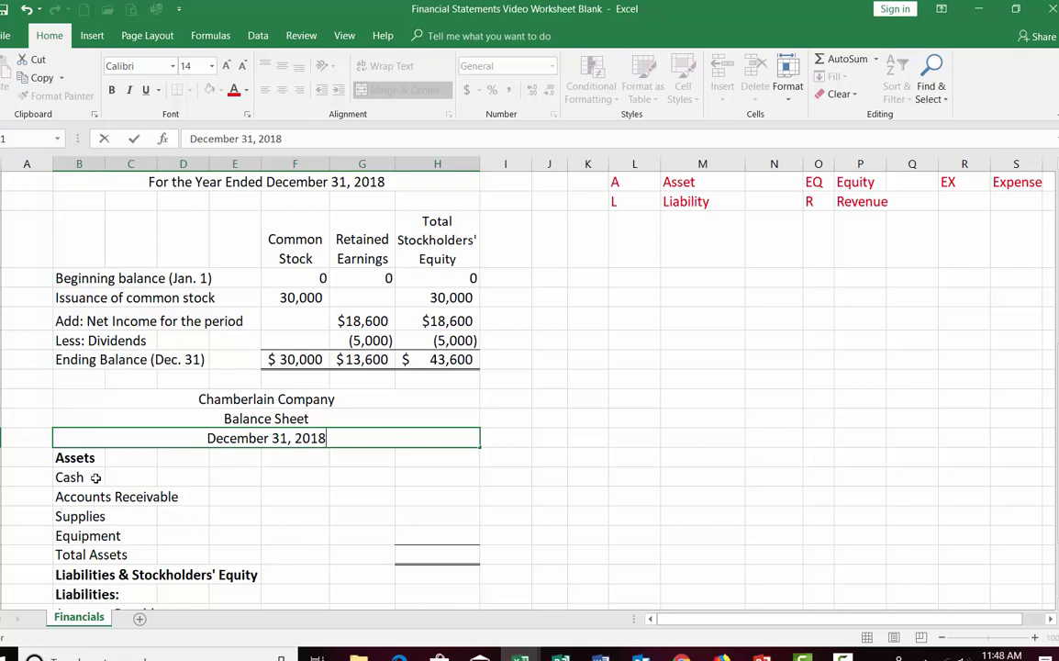
{"action": "left_click", "coordinate": [432, 466]}
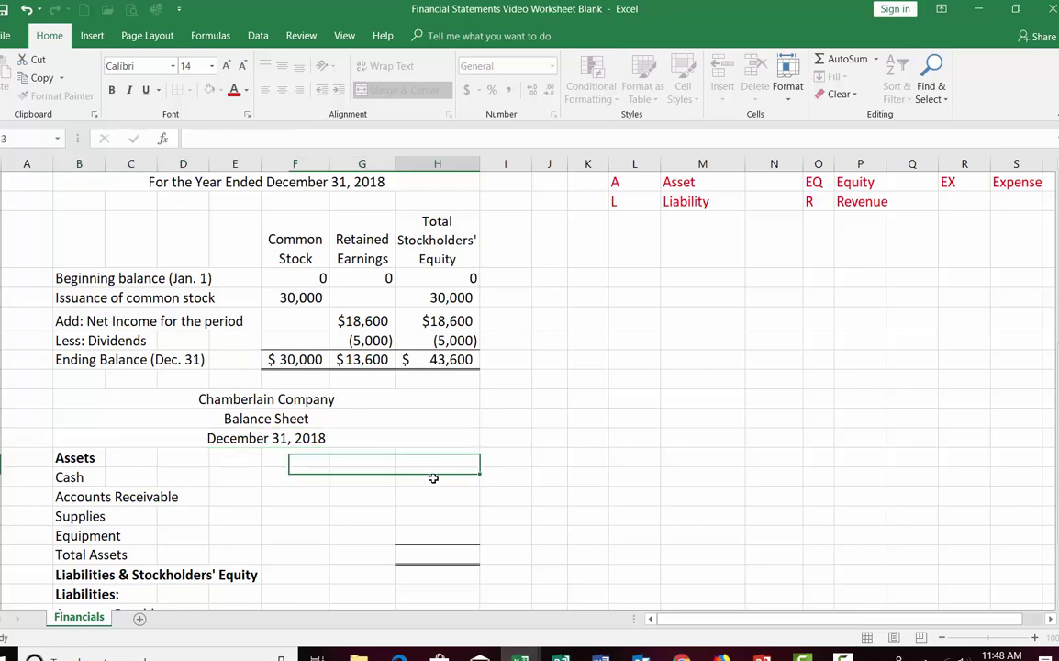
Step: Link the balance sheet's Cash amount to the 6,200 Cash balance in the account list
{"action": "left_click", "coordinate": [434, 478]}
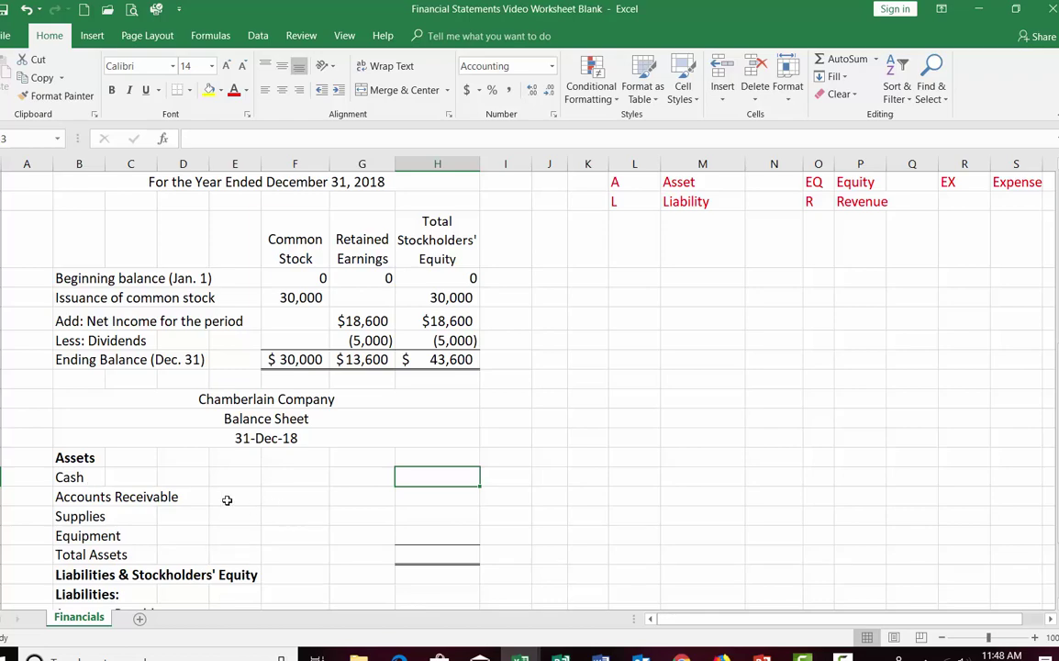
{"action": "type", "text": "="}
{"action": "scroll", "coordinate": [544, 492], "scroll_direction": "up", "scroll_amount": 6}
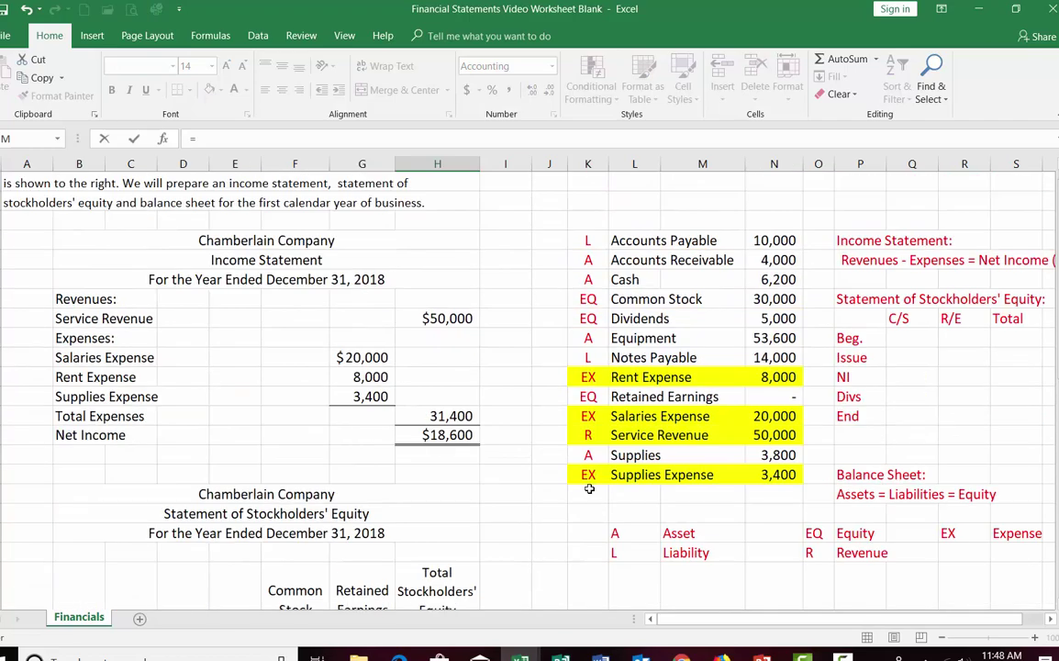
{"action": "left_click", "coordinate": [769, 279]}
{"action": "key", "text": "Return"}
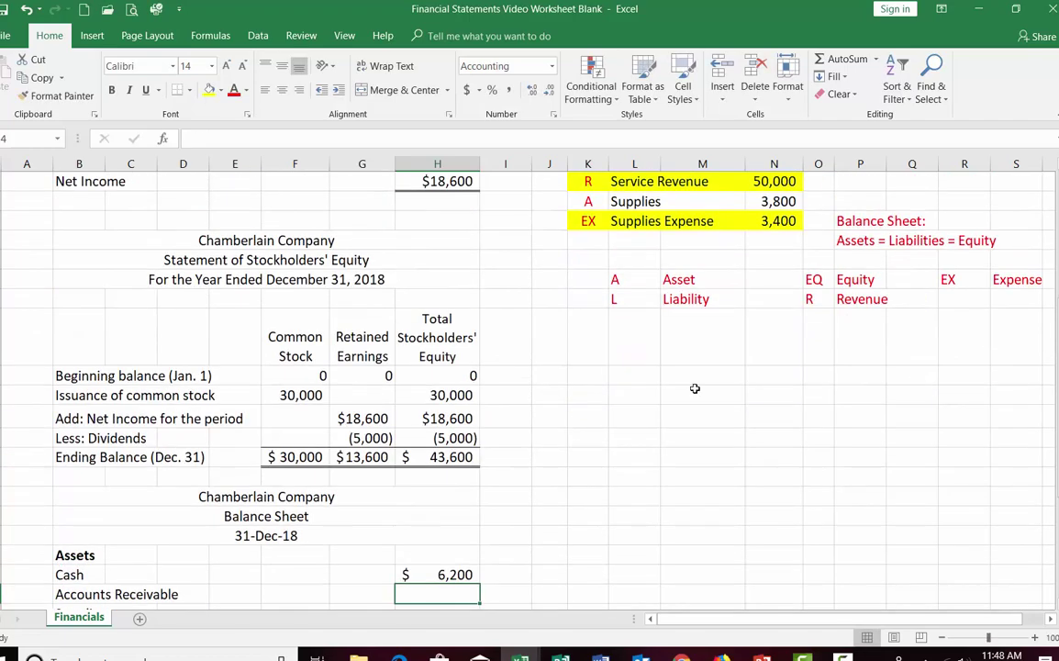
Step: Highlight the Dividends, Retained Earnings and Cash rows of the account list in yellow
{"action": "scroll", "coordinate": [695, 388], "scroll_direction": "up", "scroll_amount": 3}
{"action": "scroll", "coordinate": [695, 388], "scroll_direction": "up", "scroll_amount": 2}
{"action": "left_click_drag", "start_coordinate": [589, 338], "coordinate": [787, 338]}
{"action": "left_click", "coordinate": [209, 89]}
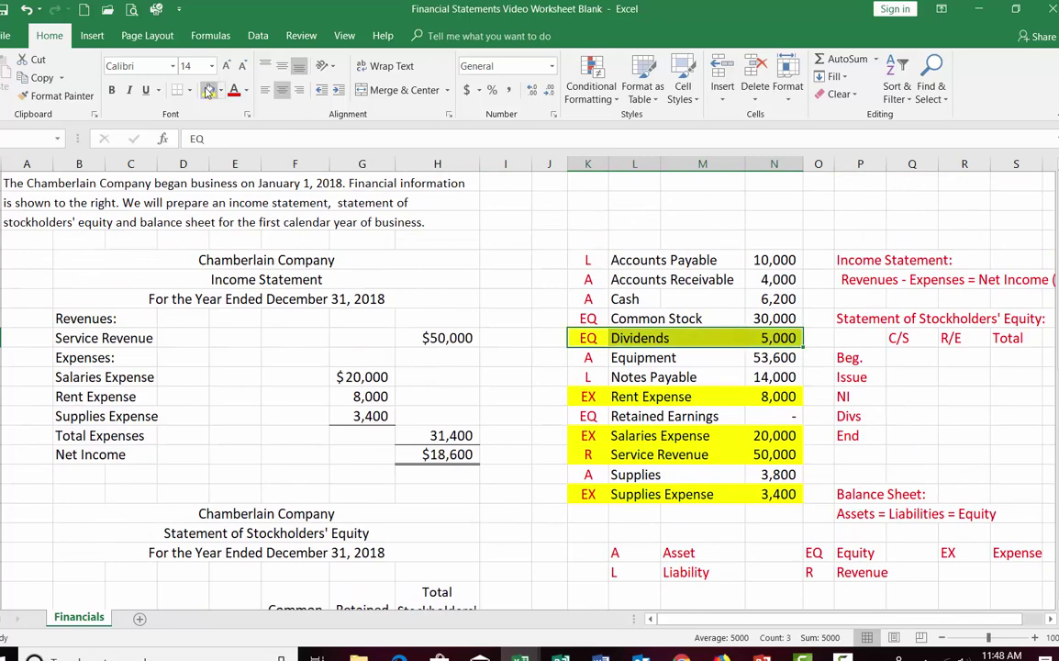
{"action": "left_click_drag", "start_coordinate": [588, 416], "coordinate": [788, 416]}
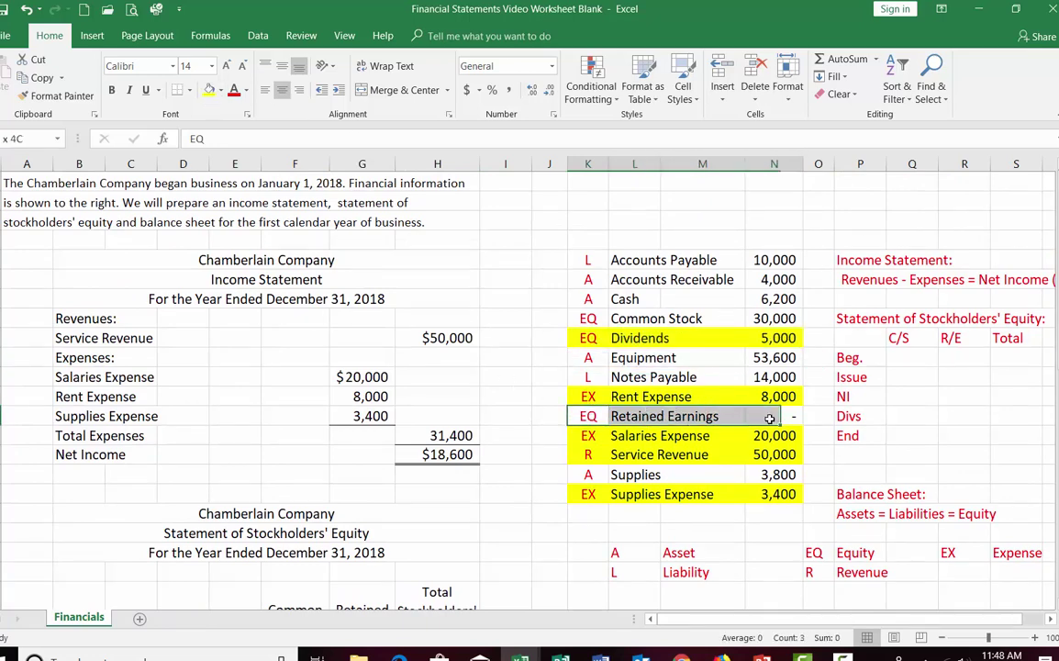
{"action": "left_click", "coordinate": [210, 89]}
{"action": "left_click_drag", "start_coordinate": [589, 299], "coordinate": [780, 299]}
{"action": "left_click", "coordinate": [210, 90]}
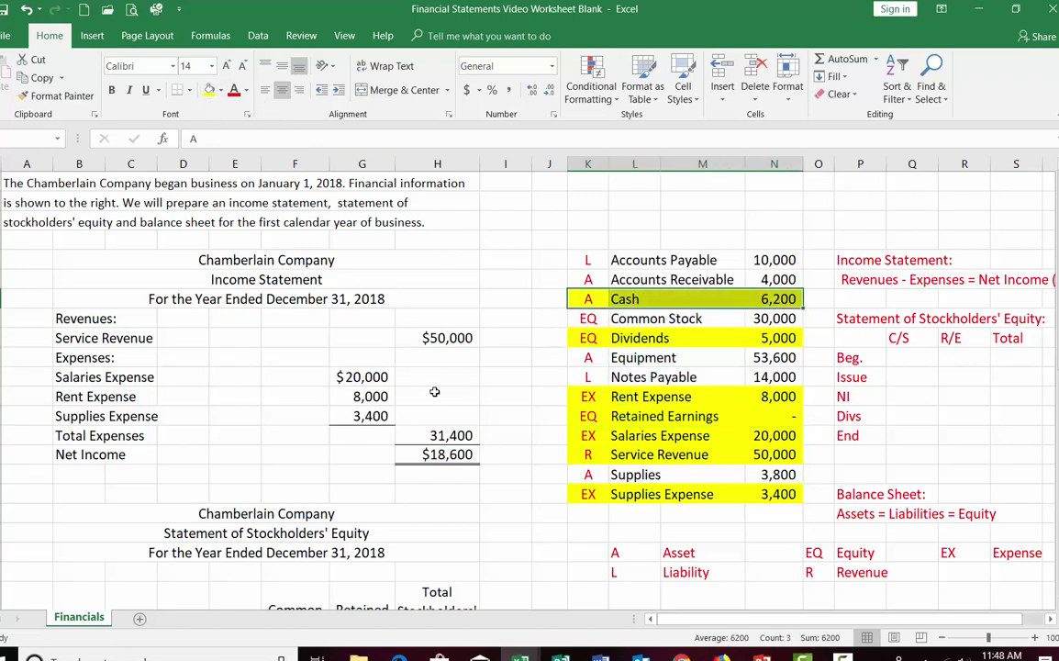
{"action": "left_click", "coordinate": [496, 508]}
Step: Link the balance sheet's Accounts Receivable amount to the account list with =N6
{"action": "scroll", "coordinate": [495, 508], "scroll_direction": "down", "scroll_amount": 6}
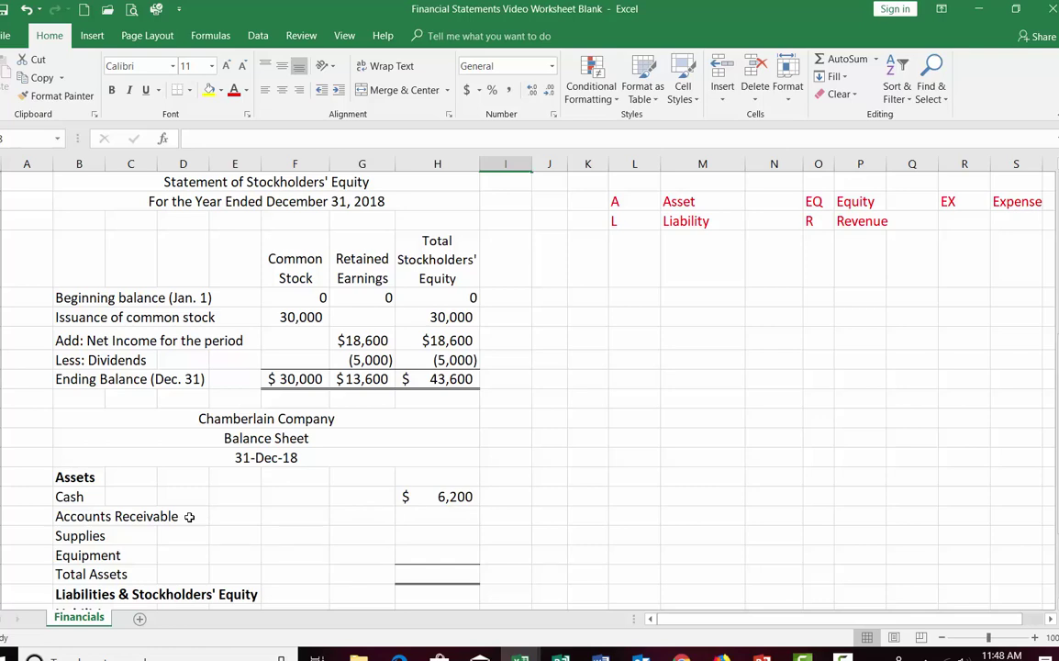
{"action": "left_click", "coordinate": [418, 518]}
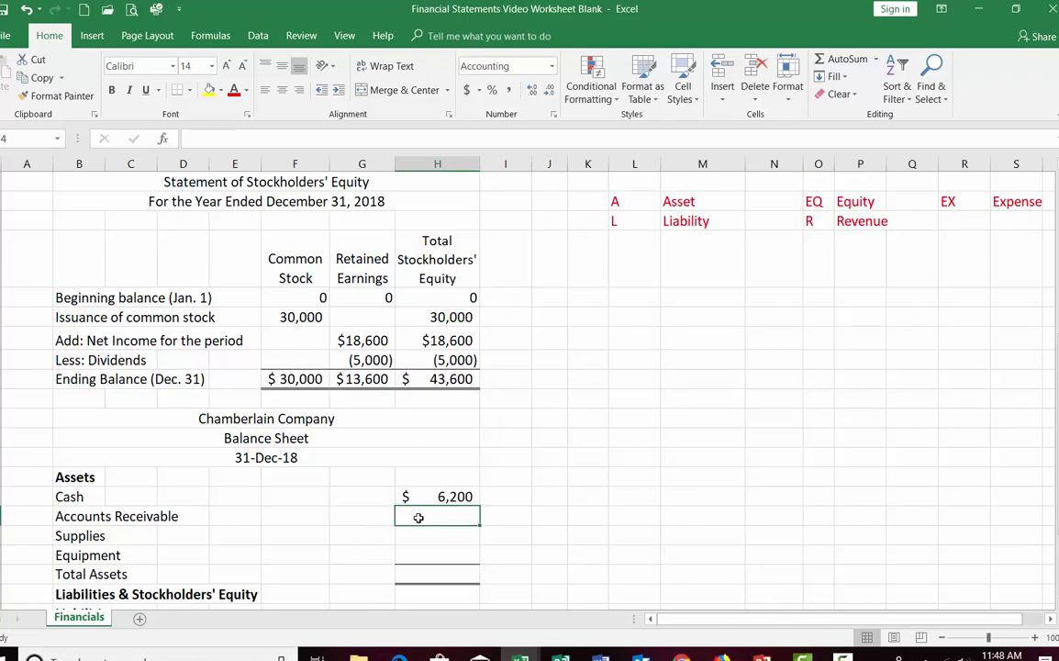
{"action": "type", "text": "="}
{"action": "scroll", "coordinate": [629, 487], "scroll_direction": "up", "scroll_amount": 5}
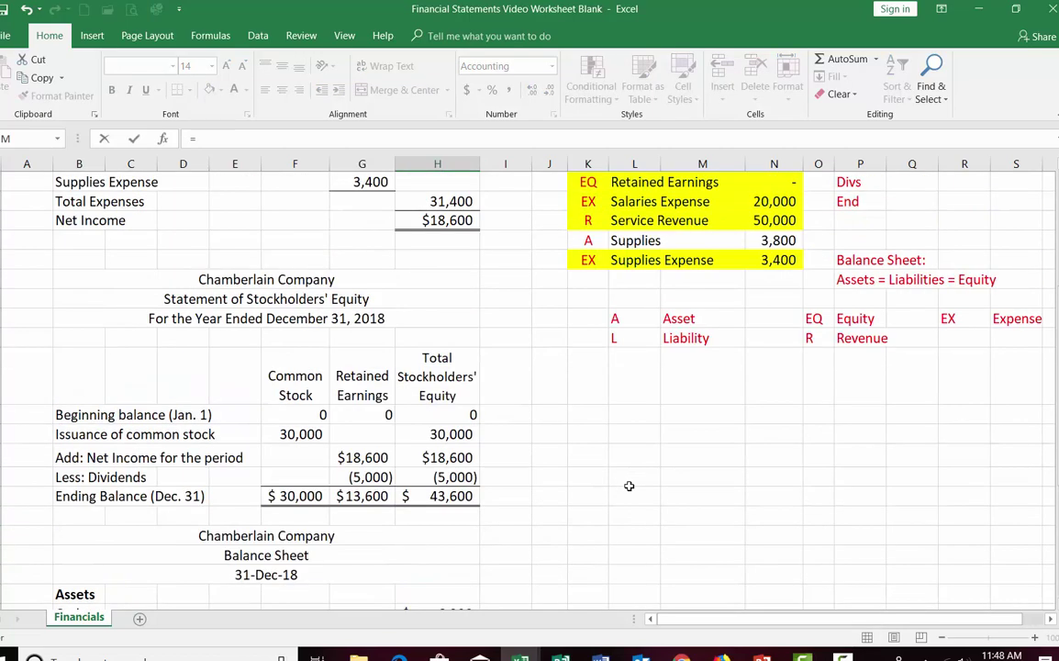
{"action": "scroll", "coordinate": [629, 487], "scroll_direction": "up", "scroll_amount": 1}
{"action": "left_click", "coordinate": [778, 220]}
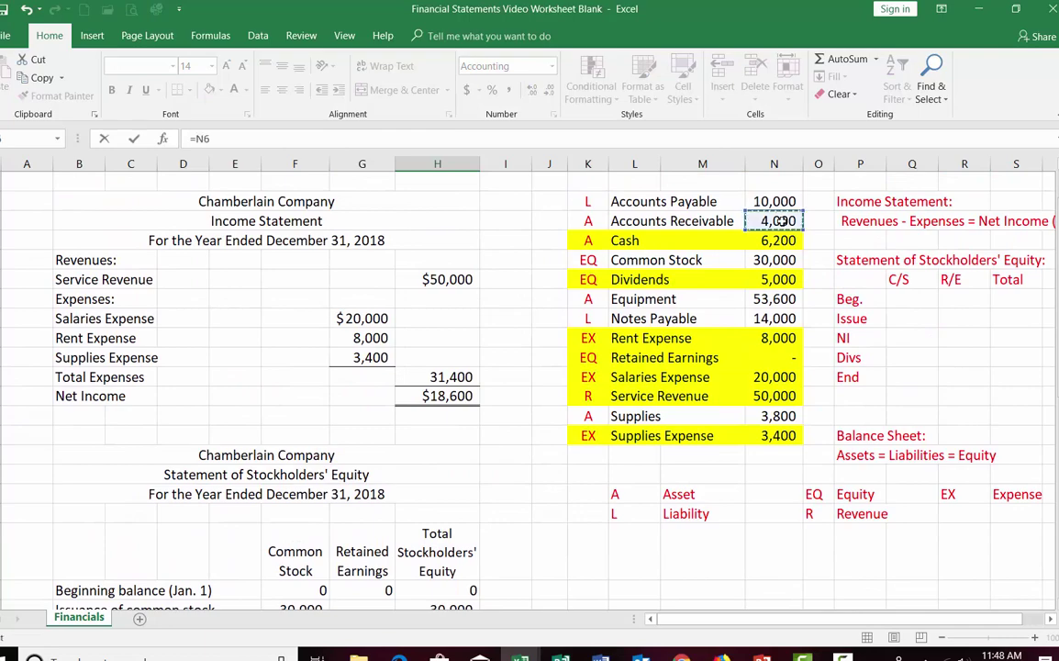
{"action": "key", "text": "Return"}
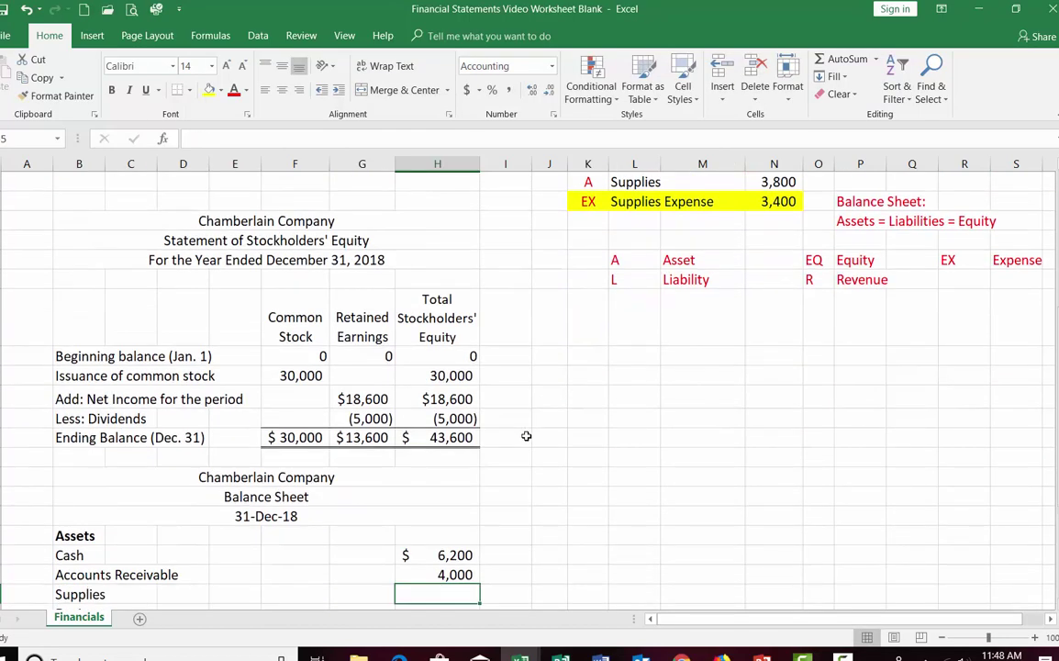
Step: Link the balance sheet's Supplies amount to the 3,800 Supplies balance in the account list
{"action": "scroll", "coordinate": [526, 436], "scroll_direction": "down", "scroll_amount": 1}
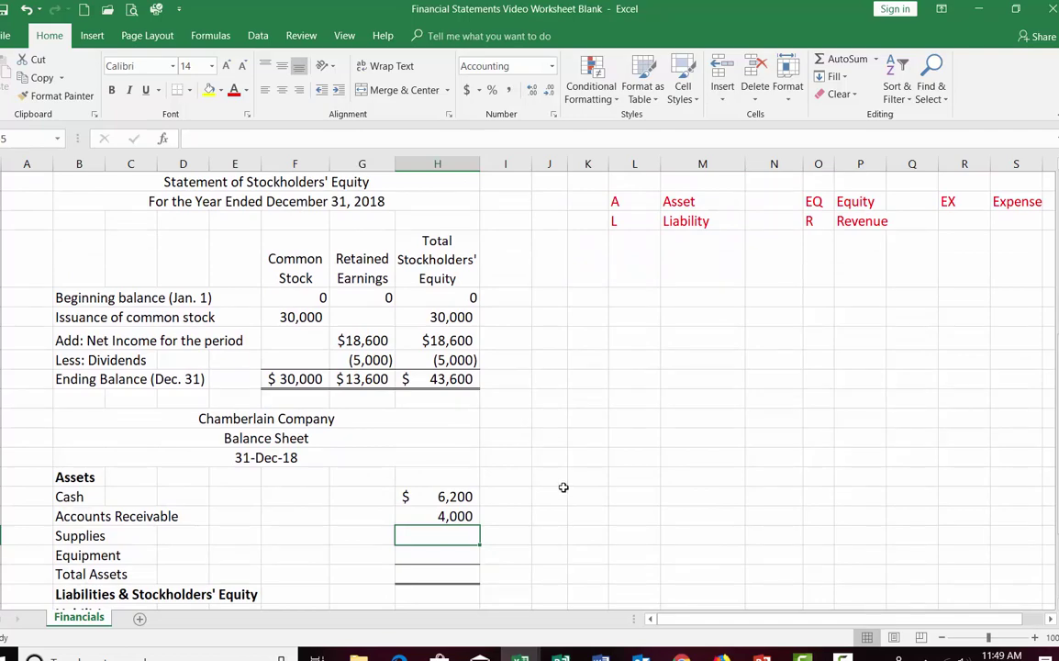
{"action": "type", "text": "="}
{"action": "scroll", "coordinate": [564, 487], "scroll_direction": "up", "scroll_amount": 2}
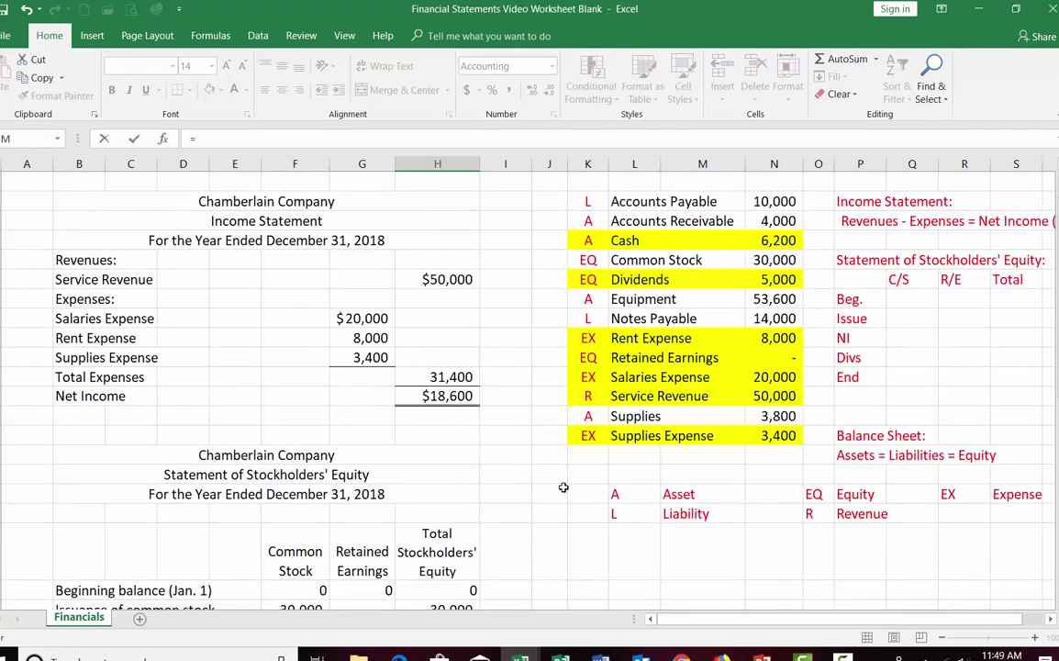
{"action": "left_click", "coordinate": [776, 416]}
{"action": "key", "text": "Return"}
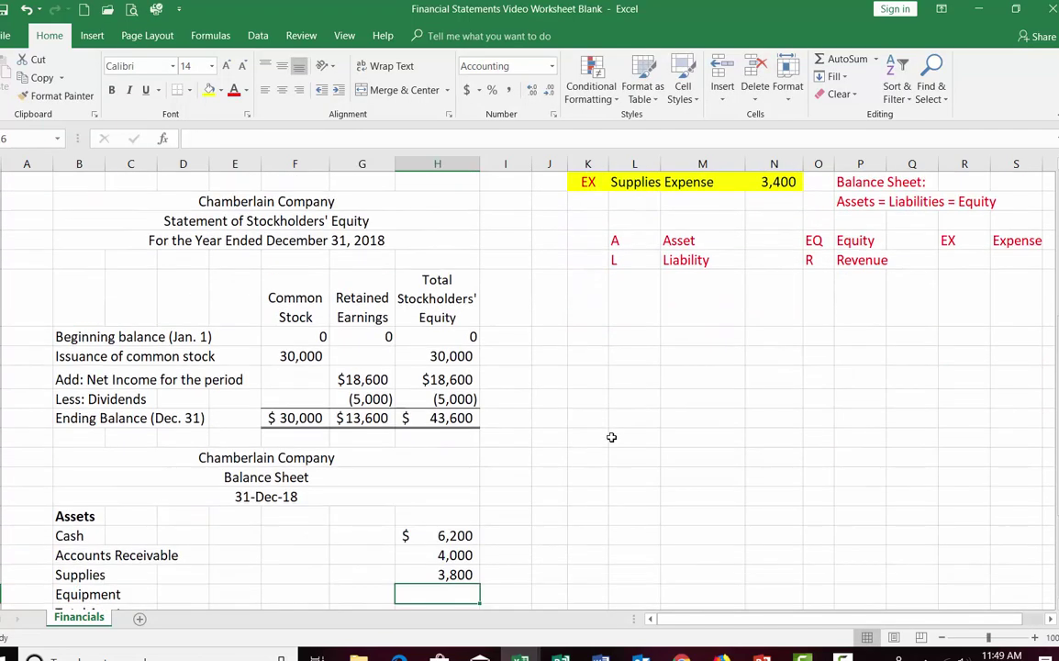
Step: Link the balance sheet's Equipment amount to the account list with =N10
{"action": "scroll", "coordinate": [612, 437], "scroll_direction": "down", "scroll_amount": 1}
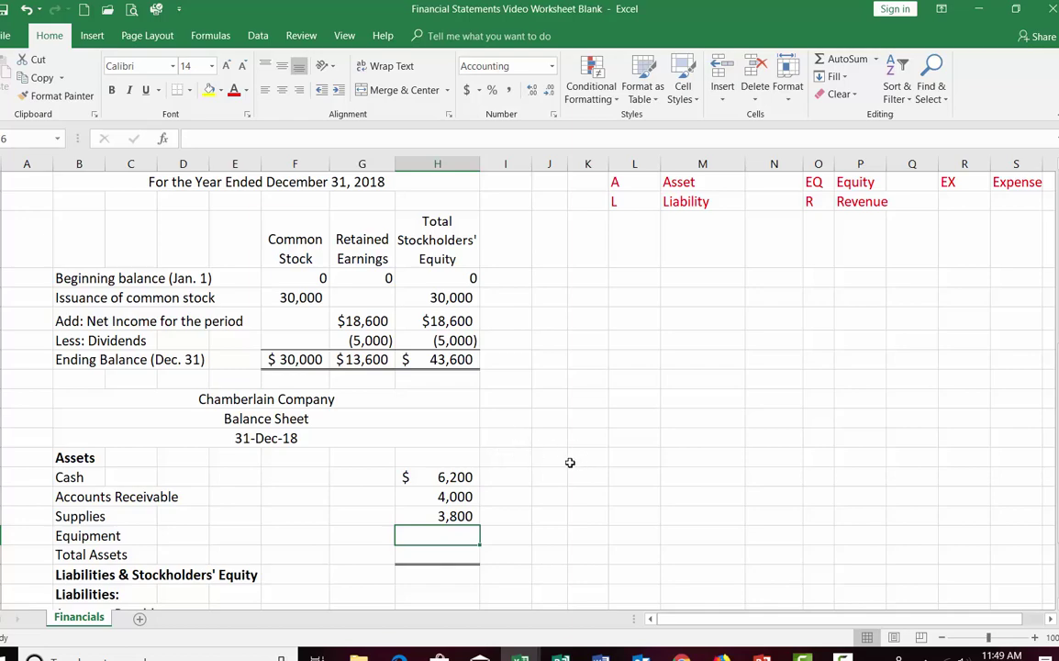
{"action": "type", "text": "="}
{"action": "scroll", "coordinate": [570, 463], "scroll_direction": "up", "scroll_amount": 4}
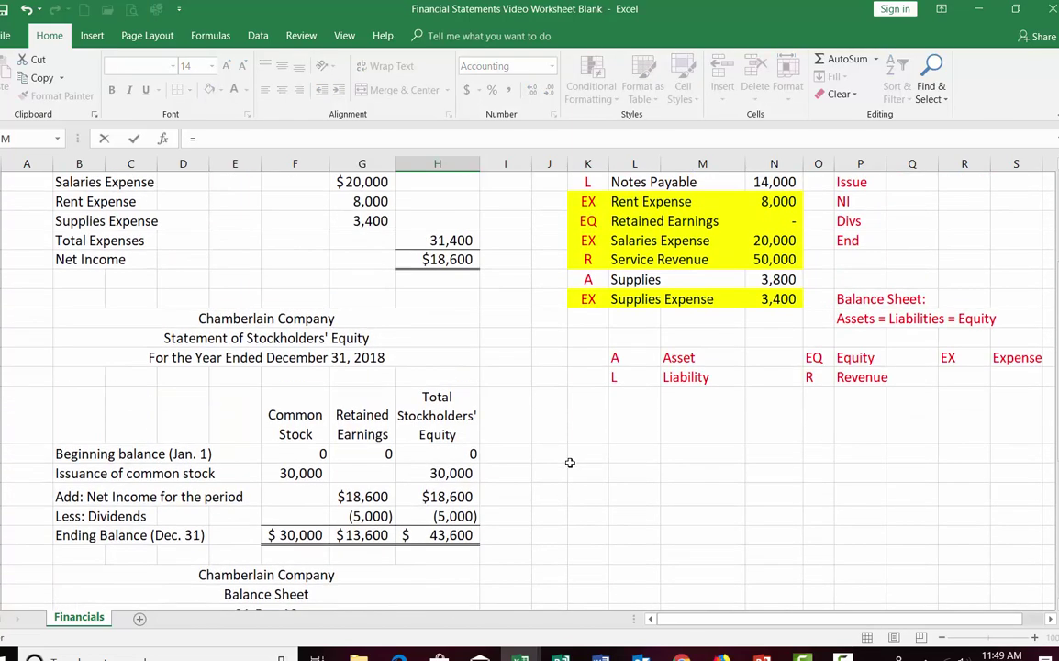
{"action": "scroll", "coordinate": [570, 463], "scroll_direction": "up", "scroll_amount": 1}
{"action": "left_click", "coordinate": [786, 280]}
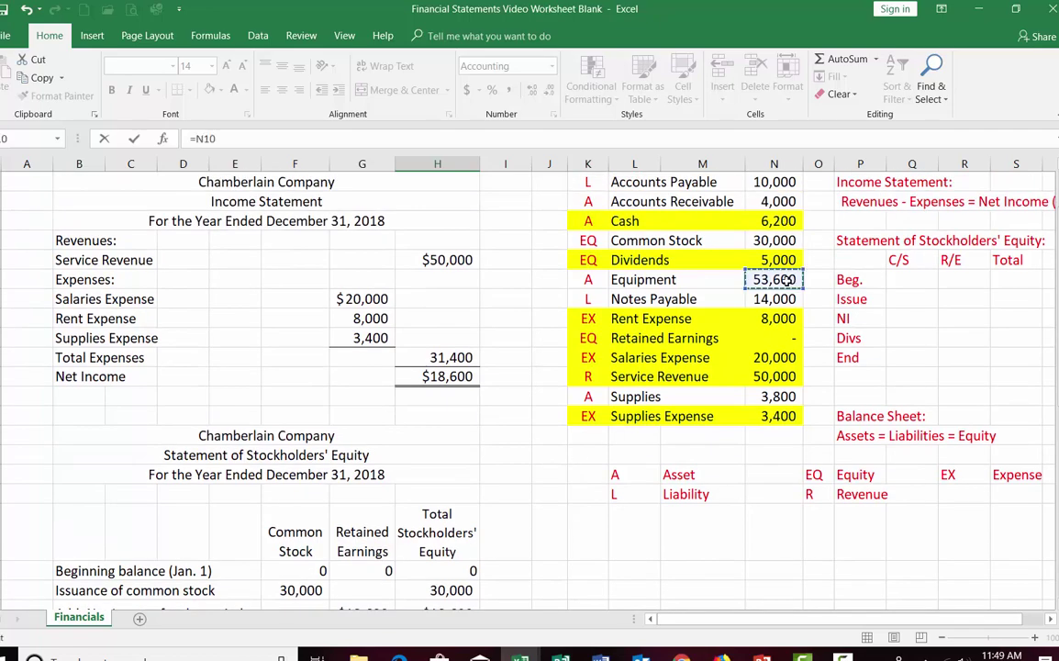
{"action": "key", "text": "Return"}
{"action": "scroll", "coordinate": [606, 331], "scroll_direction": "up", "scroll_amount": 3}
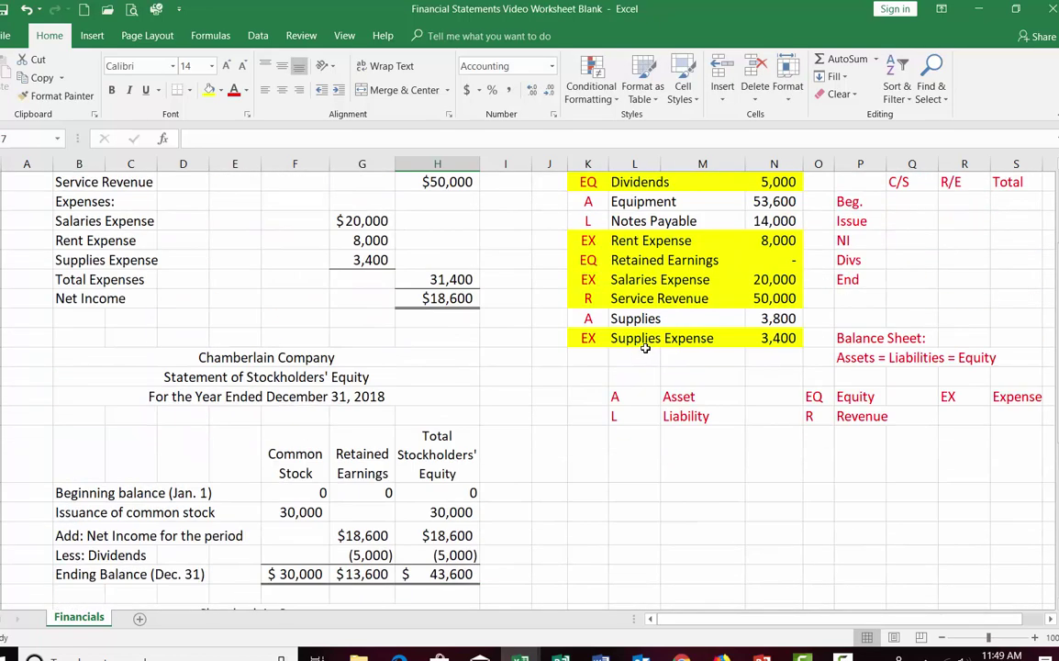
Step: Highlight the Supplies, Equipment and Accounts Receivable rows of the account list in yellow
{"action": "type", "text": "A"}
{"action": "key", "text": "shift+Right"}
{"action": "key", "text": "shift+Right"}
{"action": "key", "text": "shift+Right"}
{"action": "left_click", "coordinate": [209, 89]}
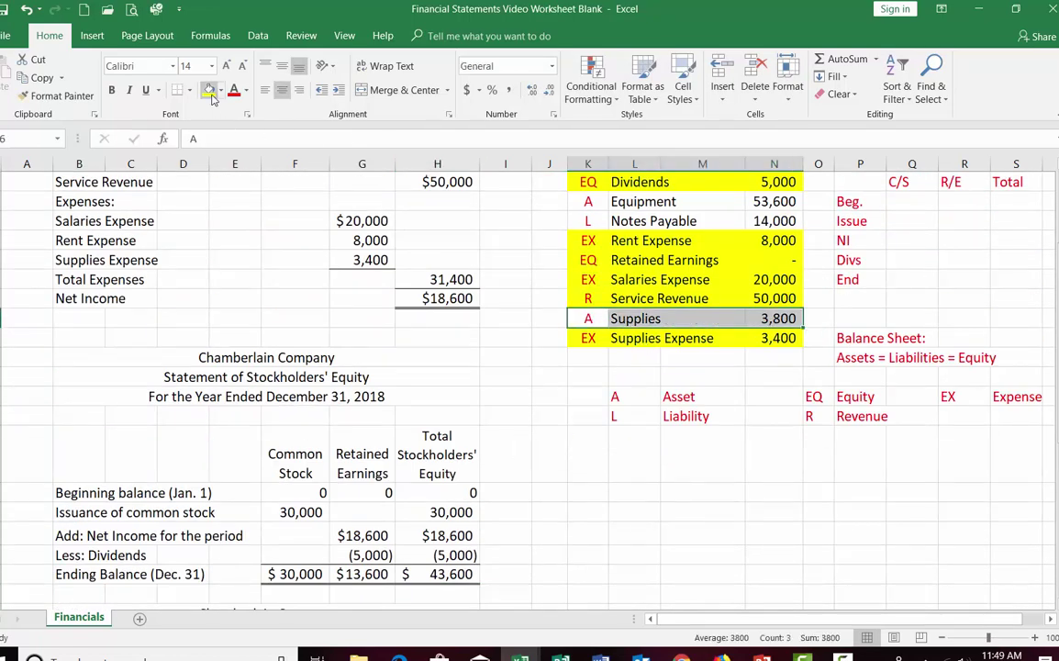
{"action": "left_click_drag", "start_coordinate": [603, 204], "coordinate": [776, 203]}
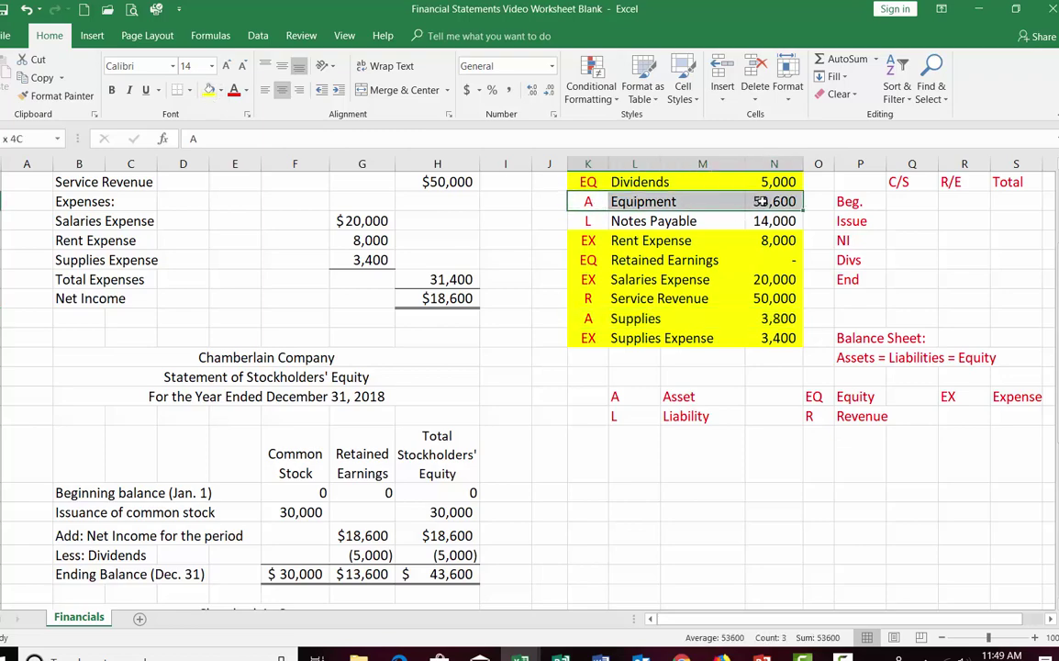
{"action": "left_click", "coordinate": [211, 92]}
{"action": "scroll", "coordinate": [545, 313], "scroll_direction": "up", "scroll_amount": 2}
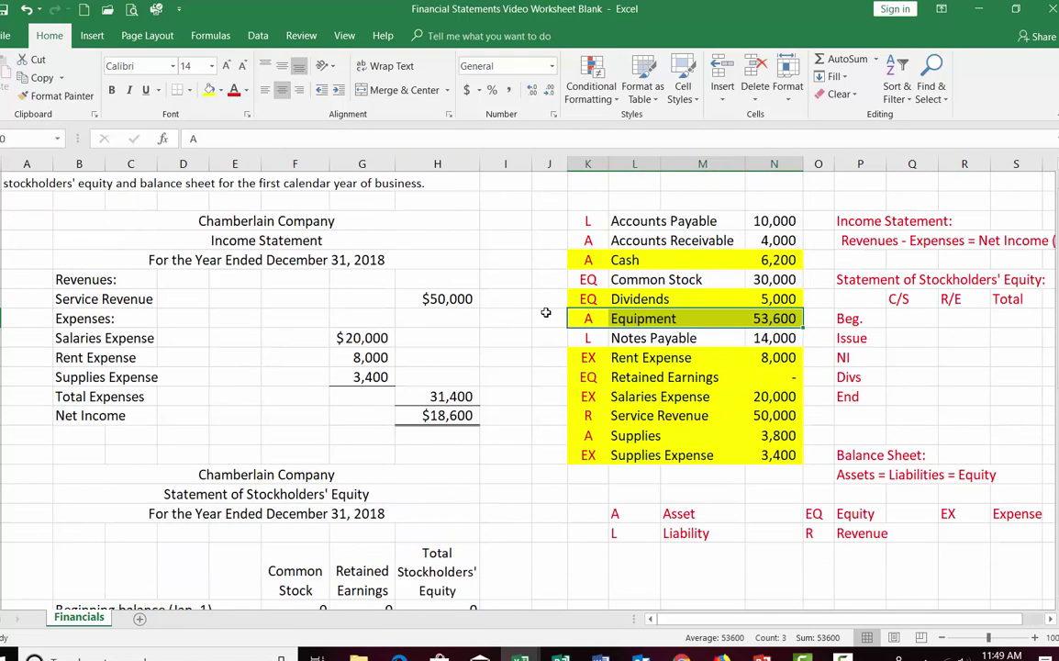
{"action": "left_click_drag", "start_coordinate": [588, 241], "coordinate": [776, 241]}
{"action": "left_click", "coordinate": [210, 90]}
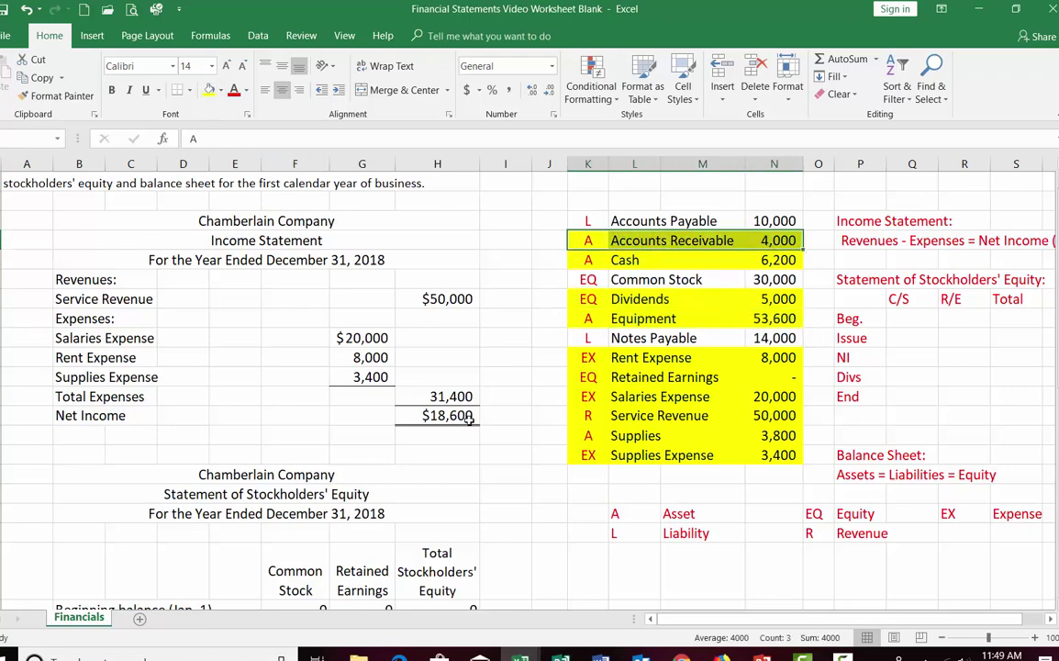
Step: Calculate the balance sheet's Total Assets by summing the four asset amounts with AutoSum
{"action": "scroll", "coordinate": [470, 420], "scroll_direction": "down", "scroll_amount": 6}
{"action": "scroll", "coordinate": [469, 420], "scroll_direction": "down", "scroll_amount": 2}
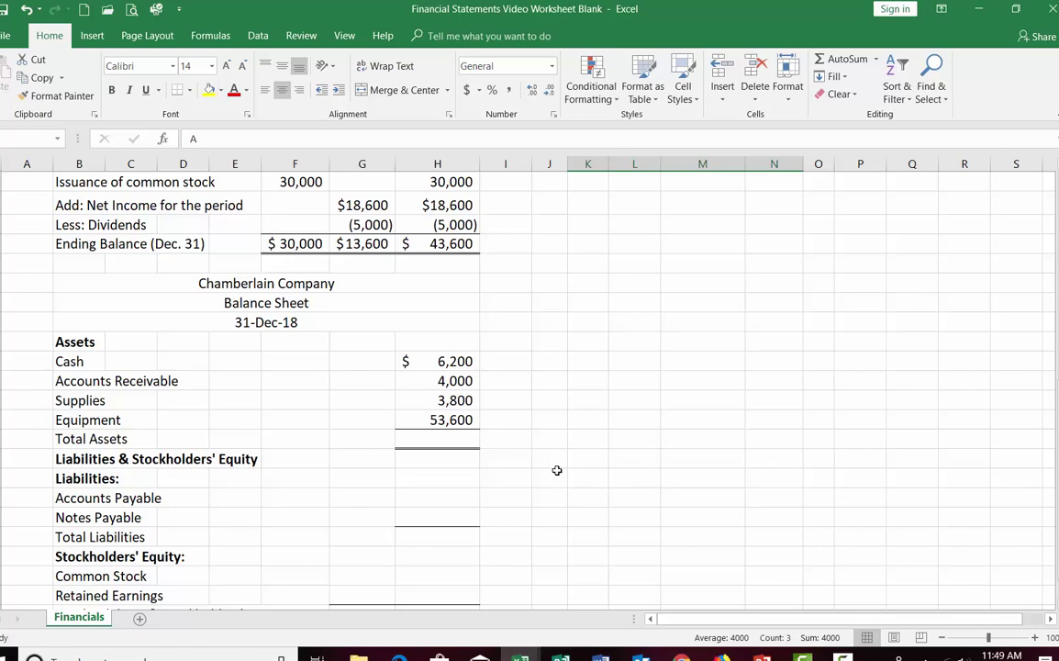
{"action": "left_click", "coordinate": [445, 438]}
{"action": "type", "text": "="}
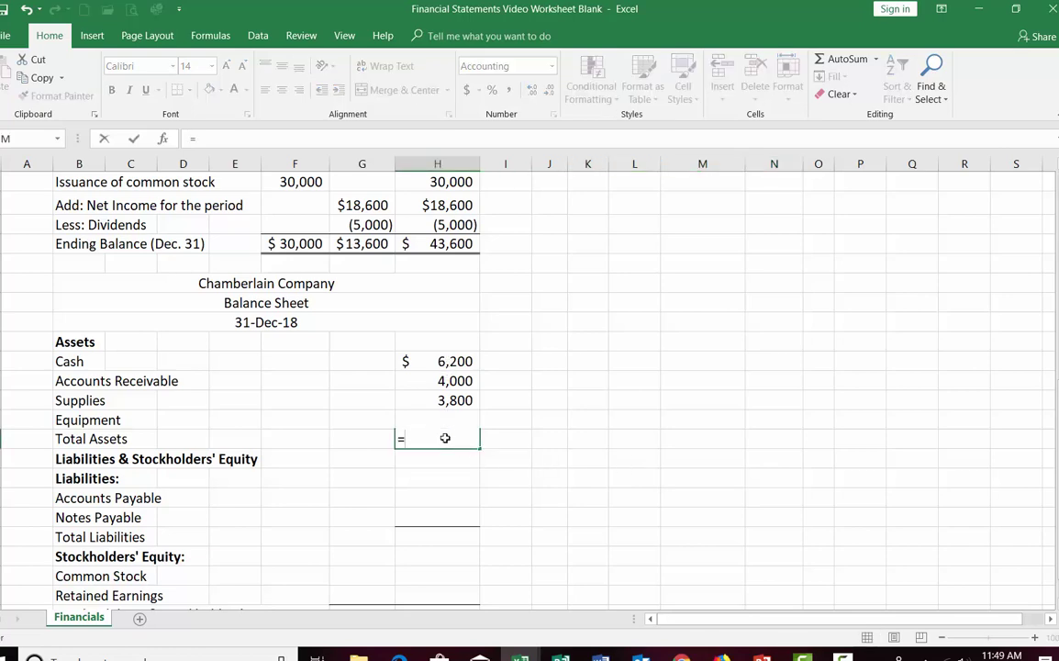
{"action": "key", "text": "Escape"}
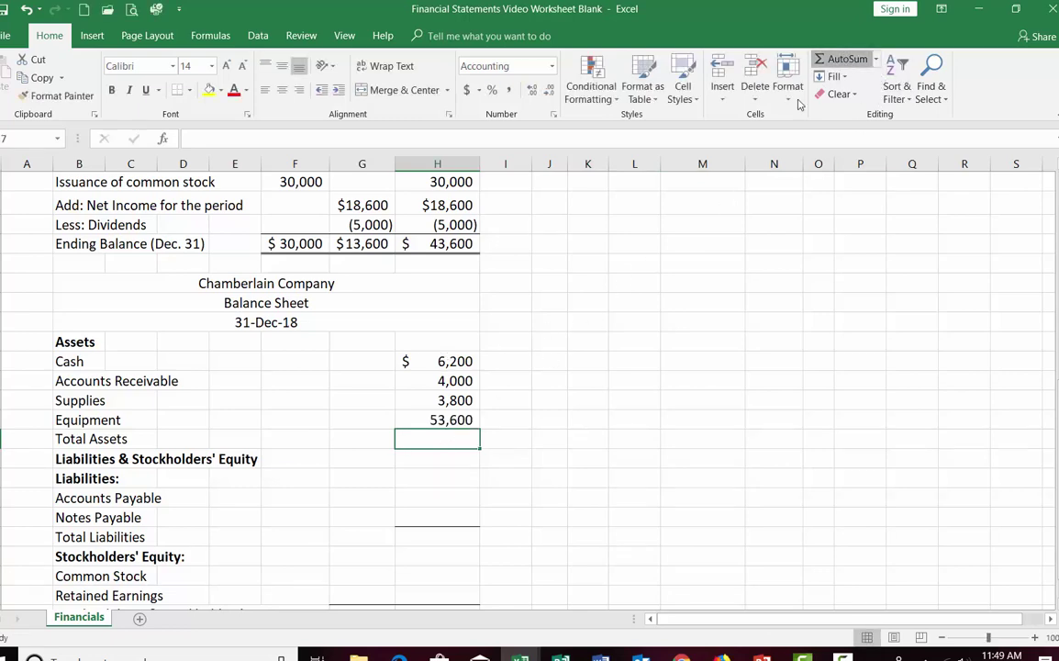
{"action": "left_click", "coordinate": [840, 59]}
{"action": "key", "text": "Return"}
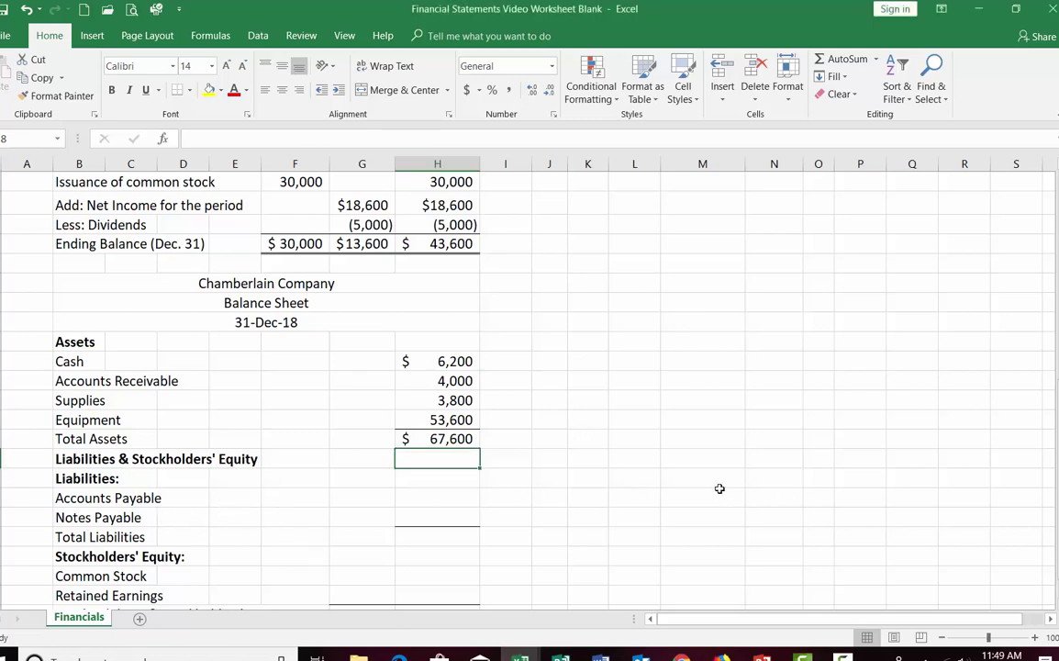
Step: Link the balance sheet's Accounts Payable amount to the account list with =N5
{"action": "left_click", "coordinate": [429, 499]}
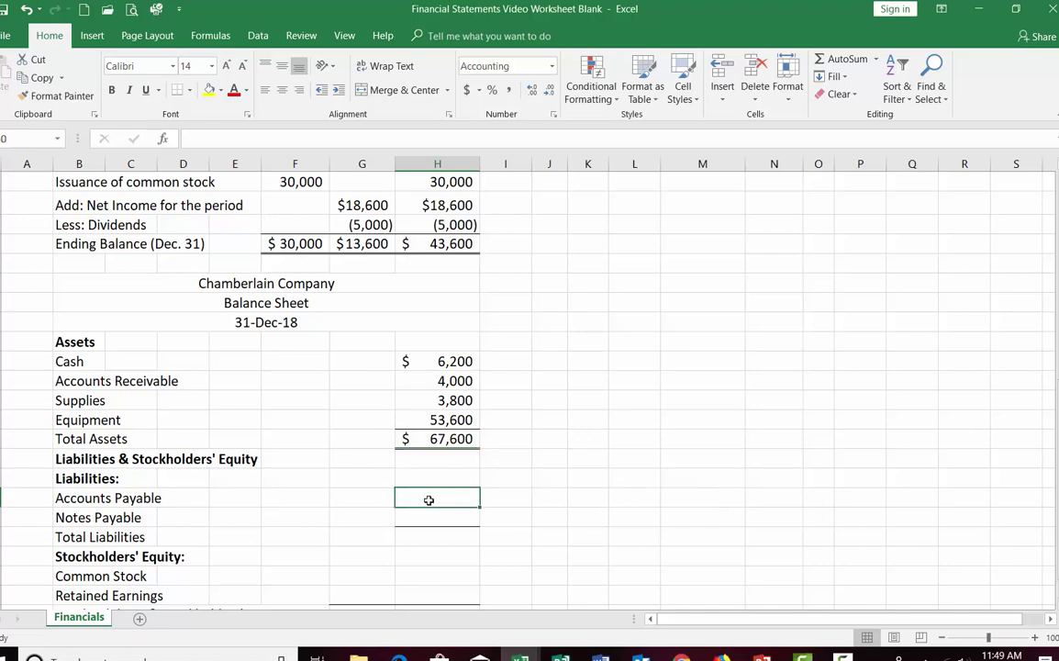
{"action": "type", "text": "="}
{"action": "scroll", "coordinate": [656, 472], "scroll_direction": "up", "scroll_amount": 8}
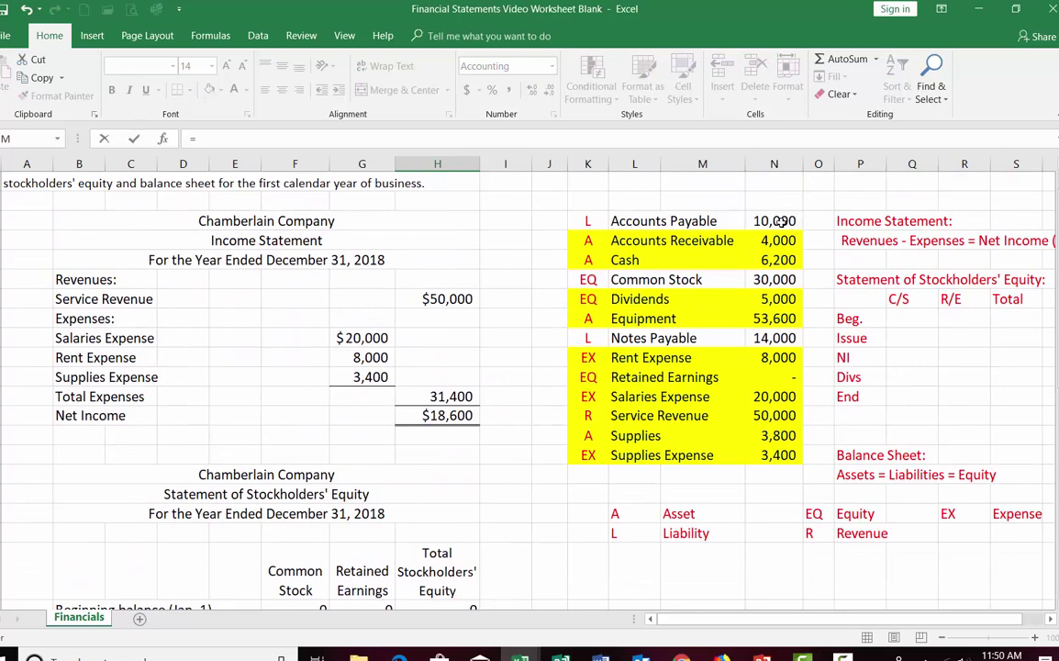
{"action": "left_click", "coordinate": [776, 221]}
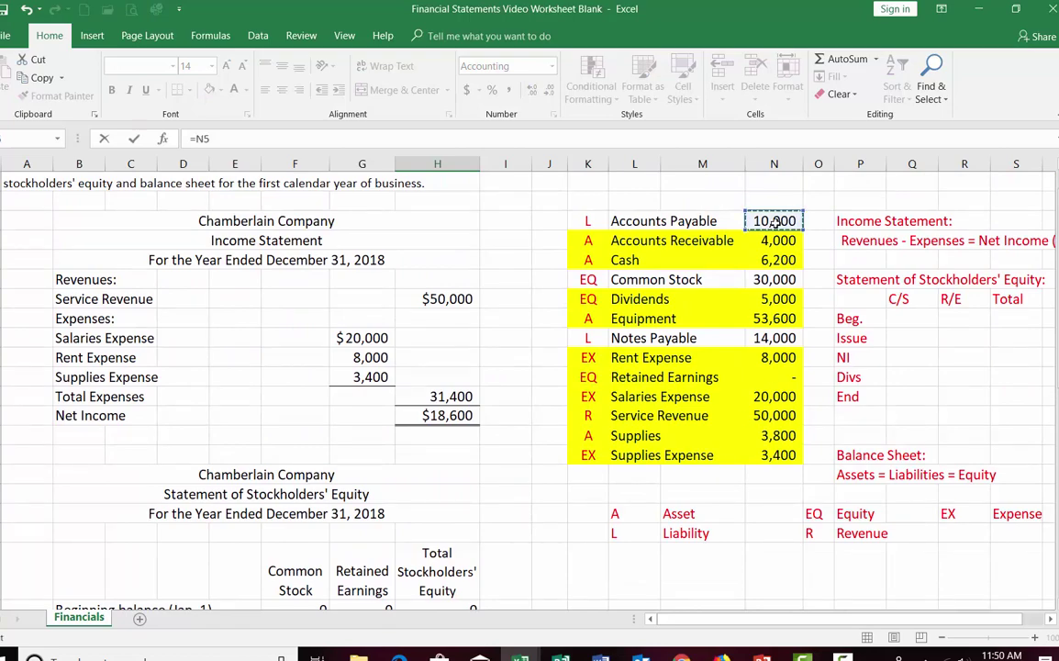
{"action": "key", "text": "Return"}
Step: Link the balance sheet's Notes Payable amount to the account list with =N11
{"action": "scroll", "coordinate": [555, 393], "scroll_direction": "down", "scroll_amount": 2}
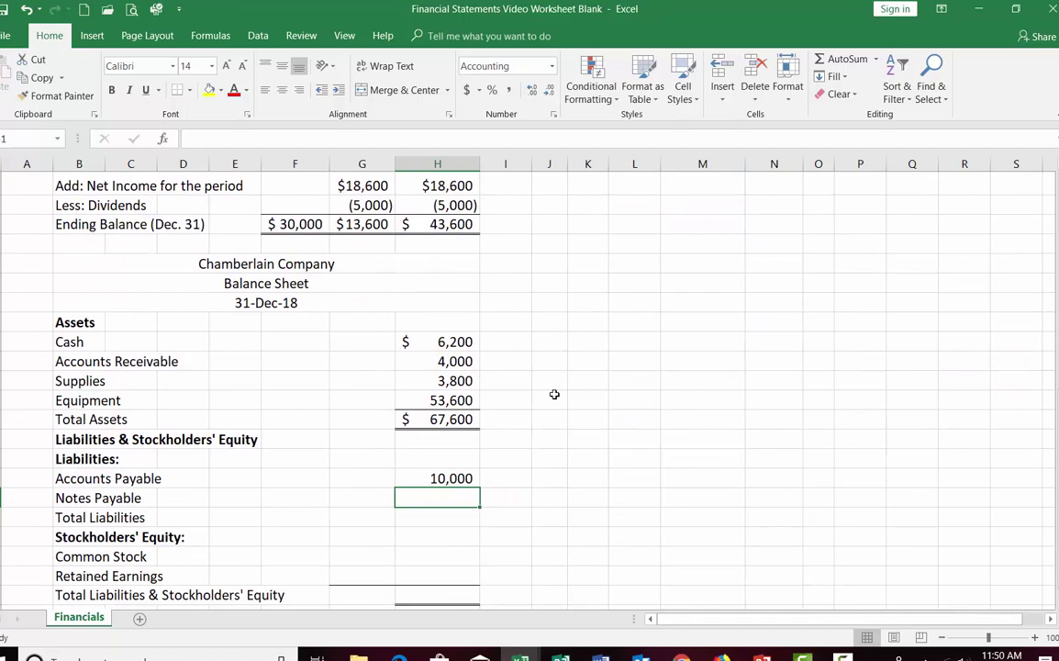
{"action": "type", "text": "="}
{"action": "scroll", "coordinate": [560, 393], "scroll_direction": "up", "scroll_amount": 8}
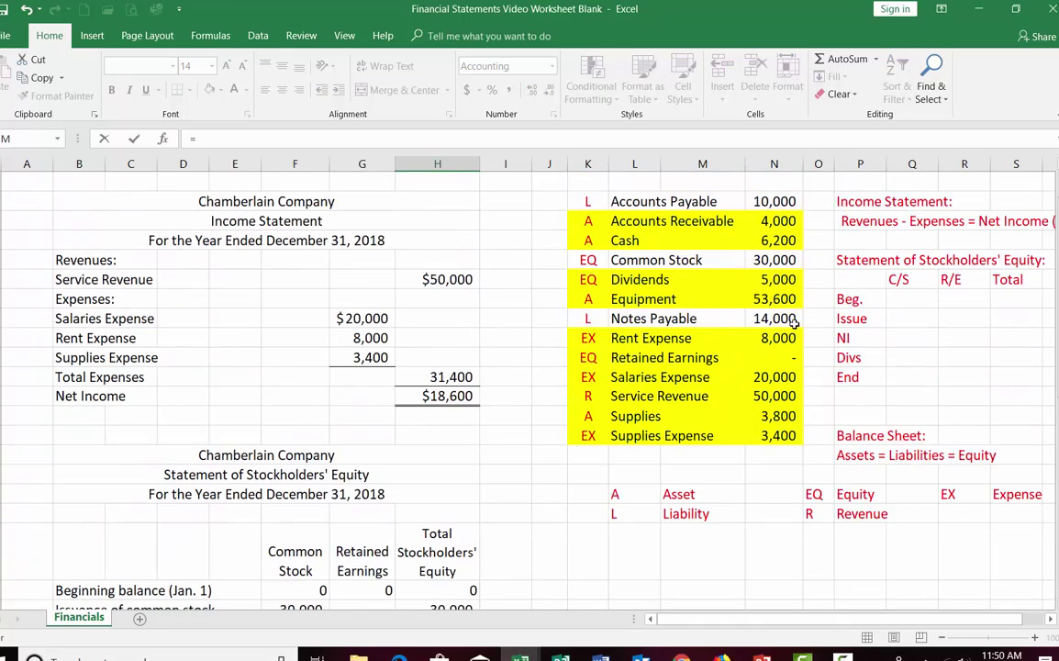
{"action": "left_click", "coordinate": [795, 320]}
{"action": "key", "text": "Return"}
Step: Move the Notes Payable label to the first line under Liabilities and enter Accounts Payable on the line beneath it
{"action": "scroll", "coordinate": [555, 437], "scroll_direction": "down", "scroll_amount": 1}
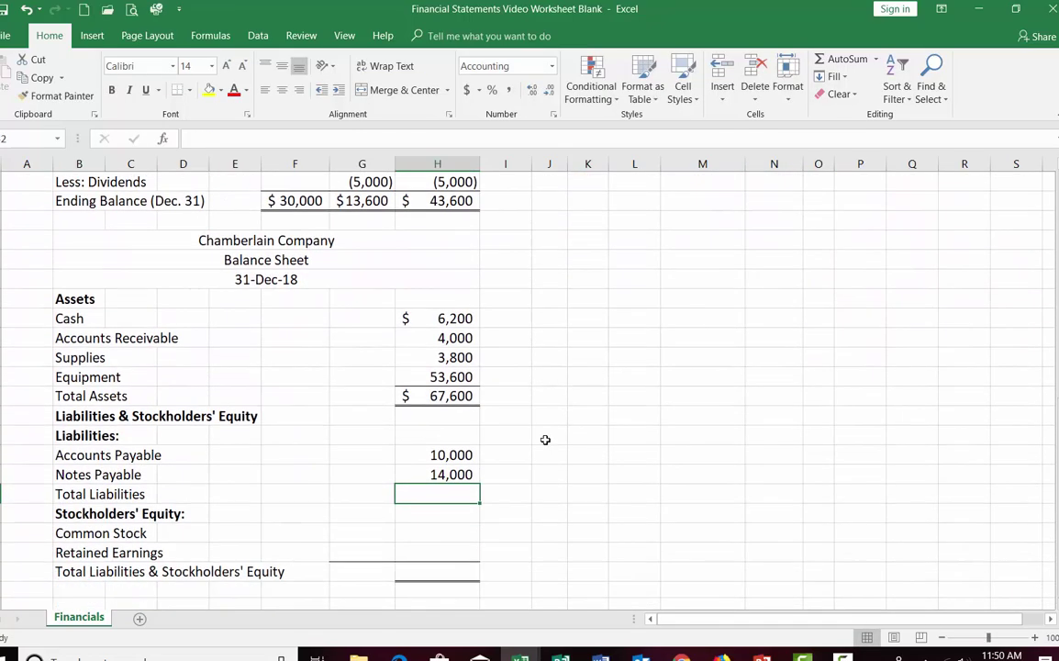
{"action": "left_click", "coordinate": [61, 477]}
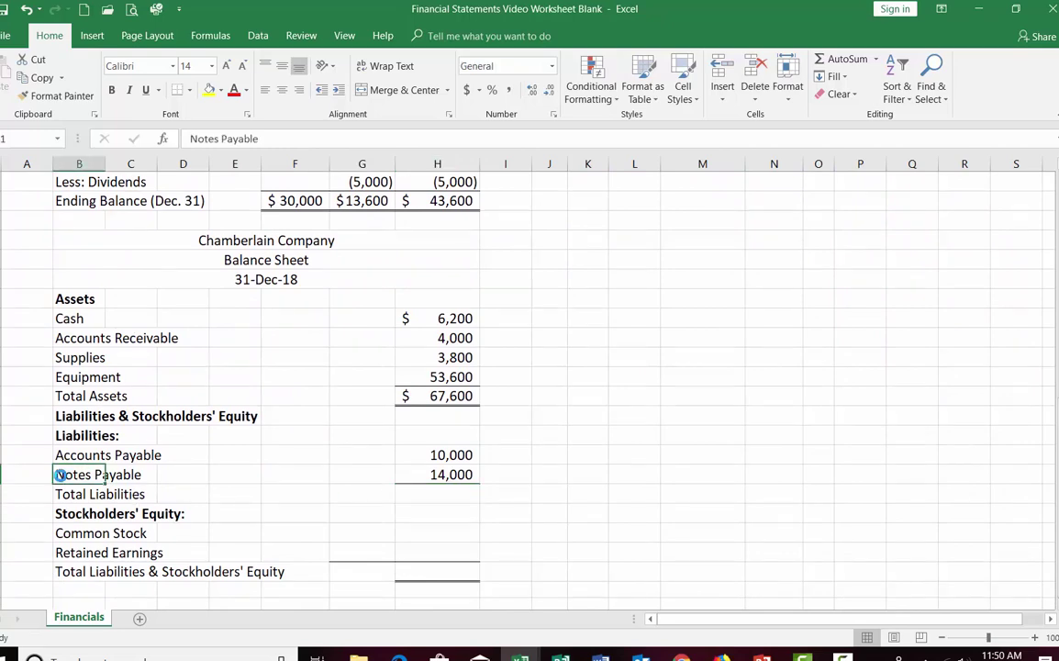
{"action": "key", "text": "ctrl+x"}
{"action": "left_click", "coordinate": [61, 455]}
{"action": "key", "text": "ctrl+v"}
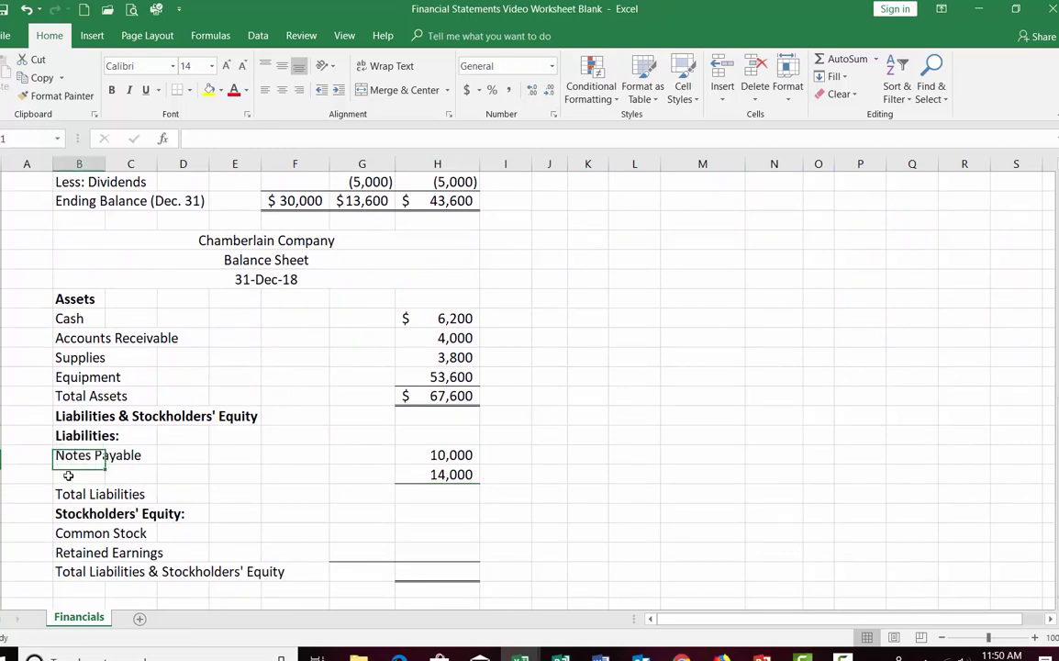
{"action": "left_click", "coordinate": [68, 476]}
{"action": "type", "text": "Accouns"}
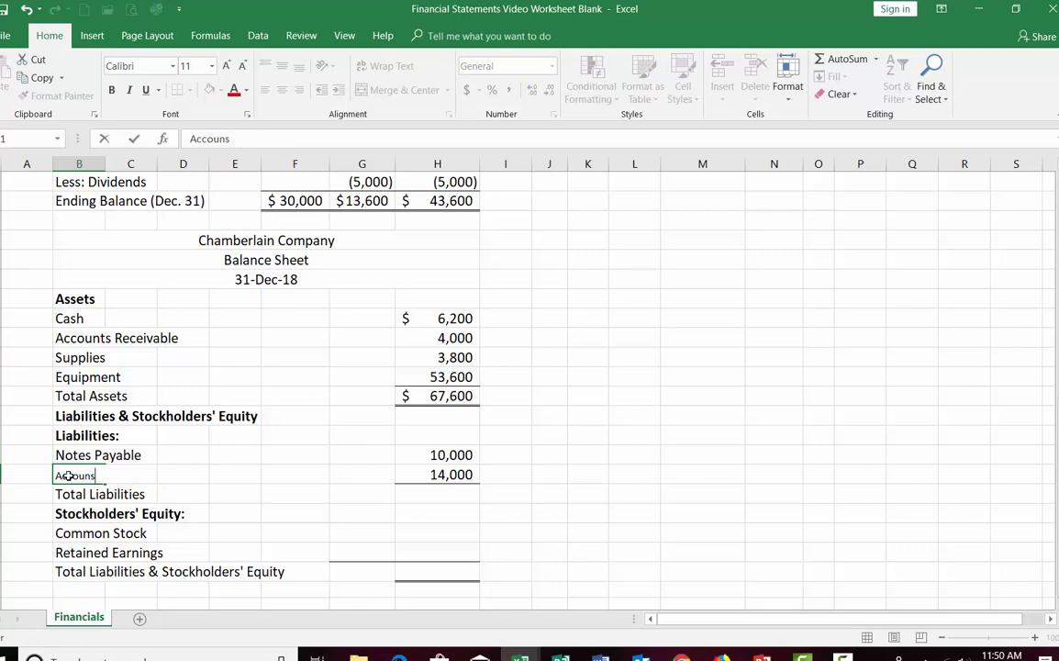
{"action": "key", "text": "BackSpace"}
{"action": "type", "text": "ts Payable"}
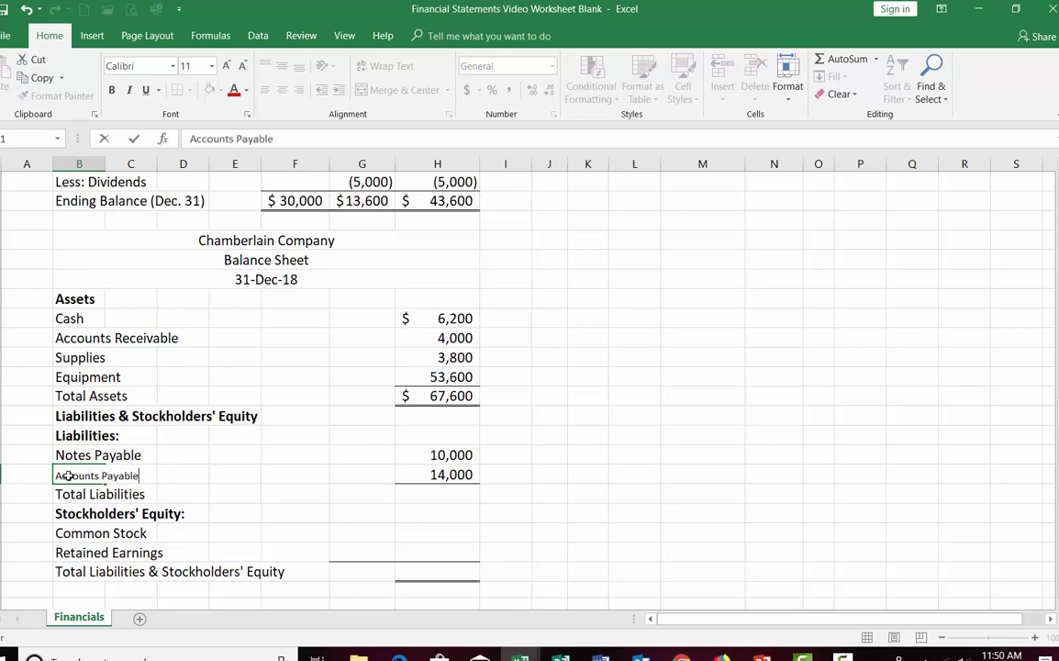
{"action": "left_click", "coordinate": [230, 468]}
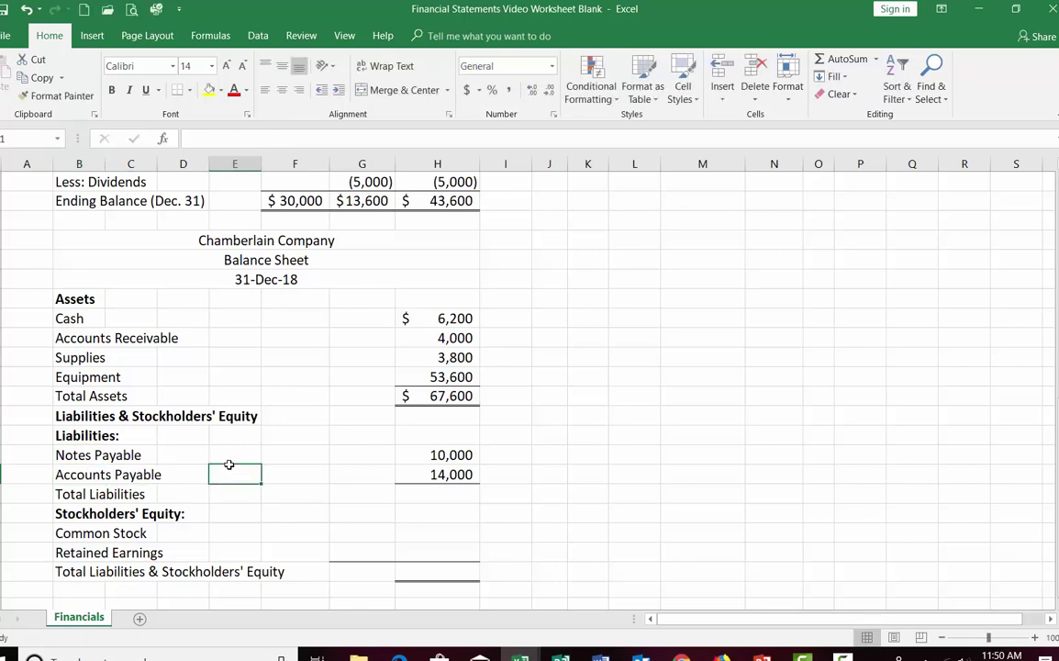
Step: Move the 14,000 amount up to the Notes Payable row and enter 10000 as the Accounts Payable amount
{"action": "left_click", "coordinate": [436, 474]}
{"action": "key", "text": "ctrl+c"}
{"action": "left_click", "coordinate": [439, 456]}
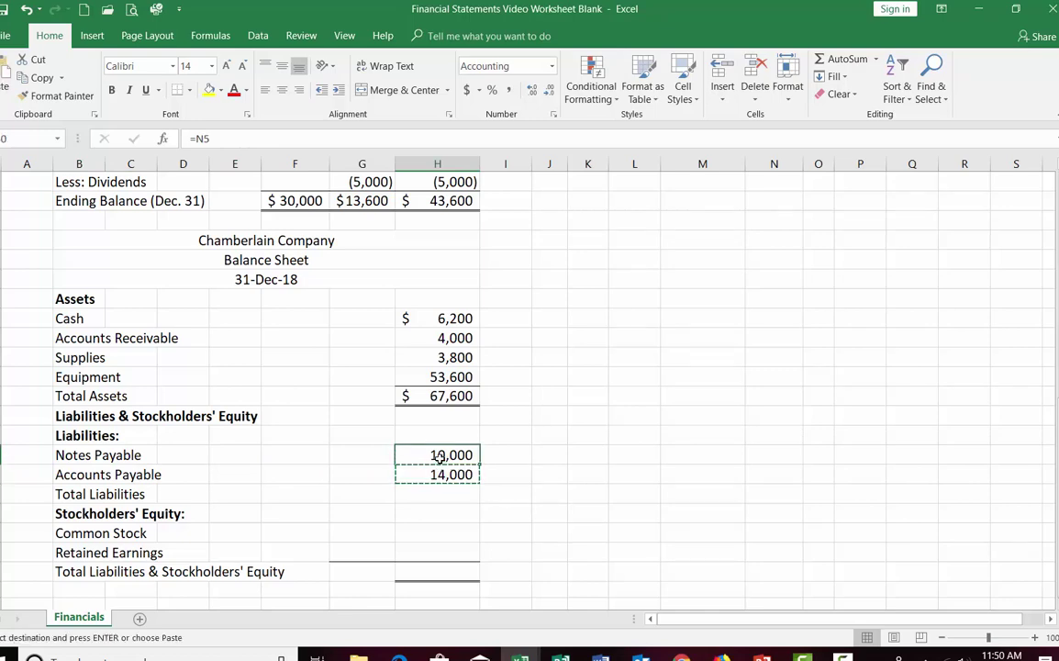
{"action": "key", "text": "ctrl+v"}
{"action": "left_click", "coordinate": [435, 471]}
{"action": "type", "text": "10"}
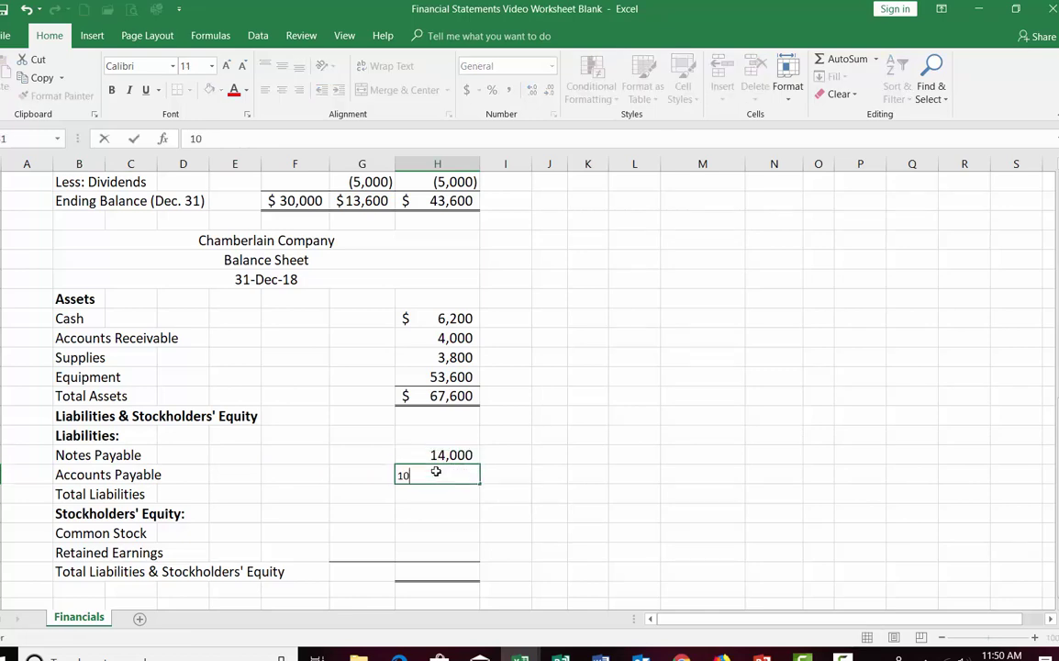
{"action": "type", "text": "000"}
{"action": "key", "text": "Return"}
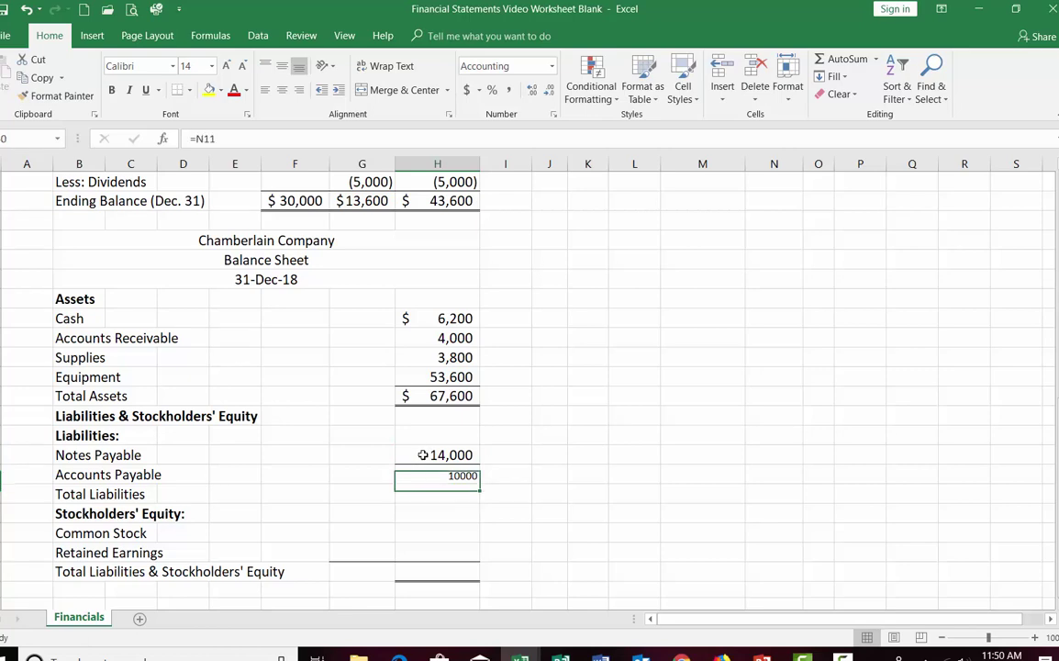
Step: Remove the borders from both liability amounts and copy the Notes Payable amount's formatting to the Accounts Payable amount
{"action": "left_click_drag", "start_coordinate": [423, 456], "coordinate": [421, 473]}
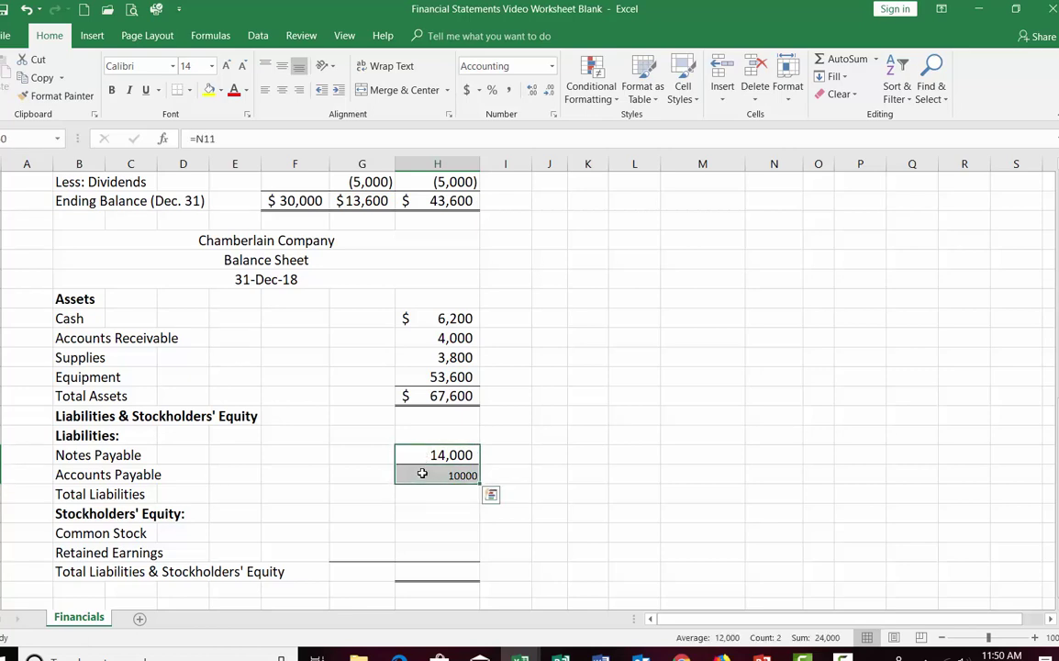
{"action": "left_click", "coordinate": [188, 91]}
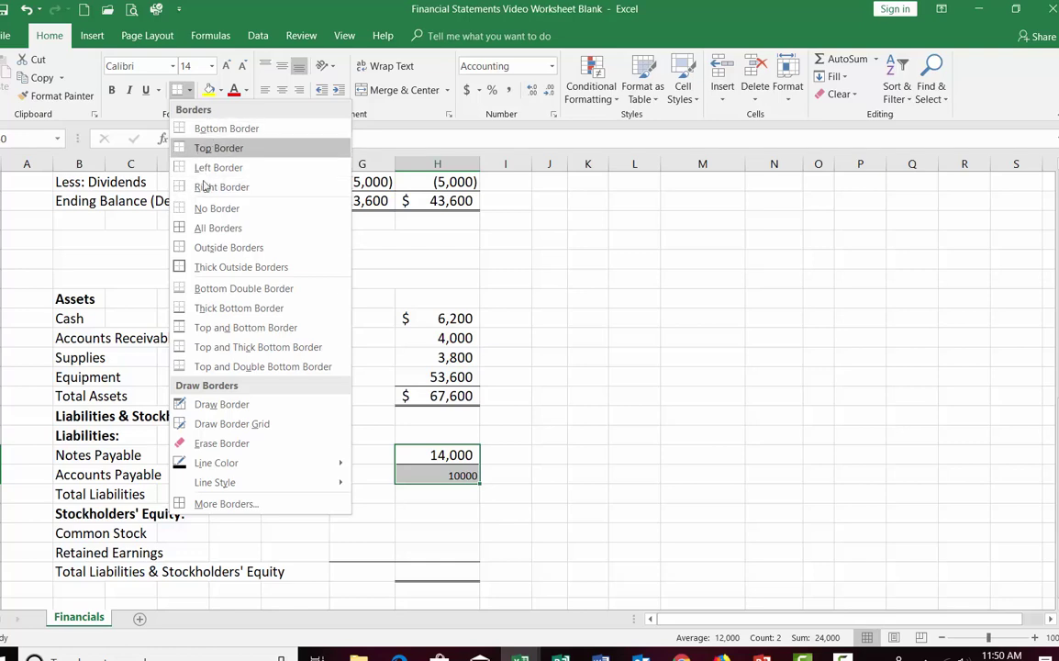
{"action": "left_click", "coordinate": [202, 209]}
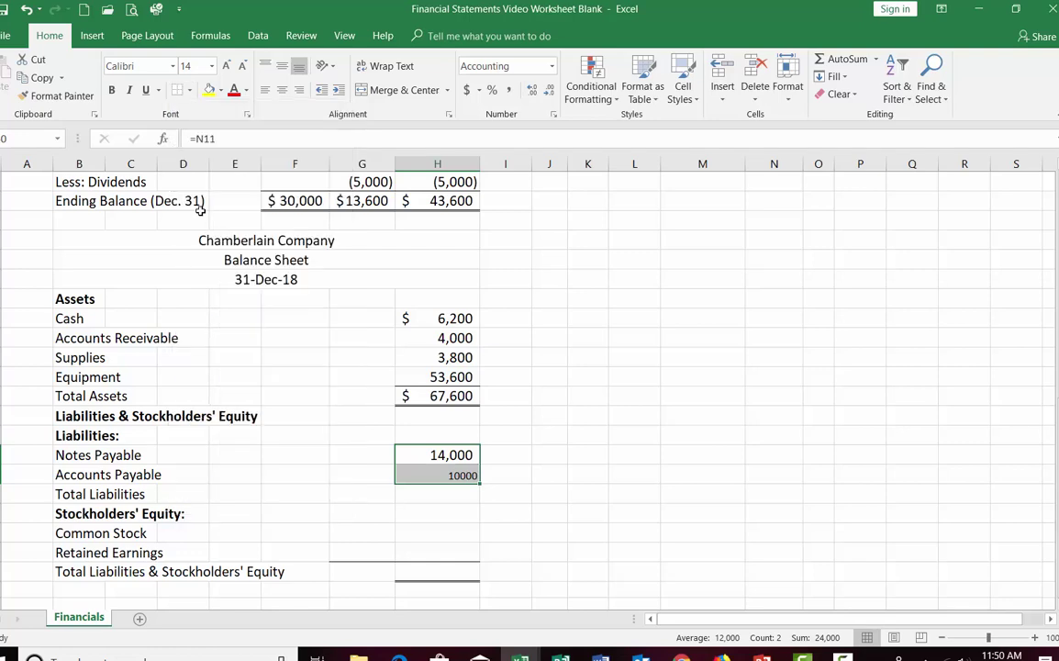
{"action": "left_click", "coordinate": [432, 454]}
{"action": "left_click", "coordinate": [62, 95]}
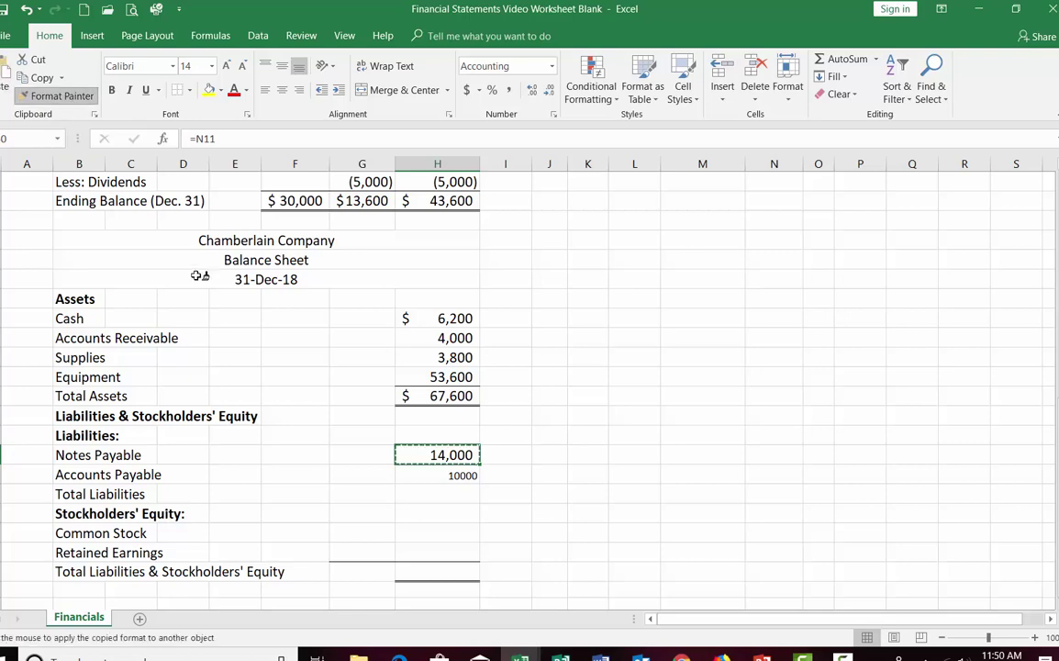
{"action": "left_click", "coordinate": [444, 475]}
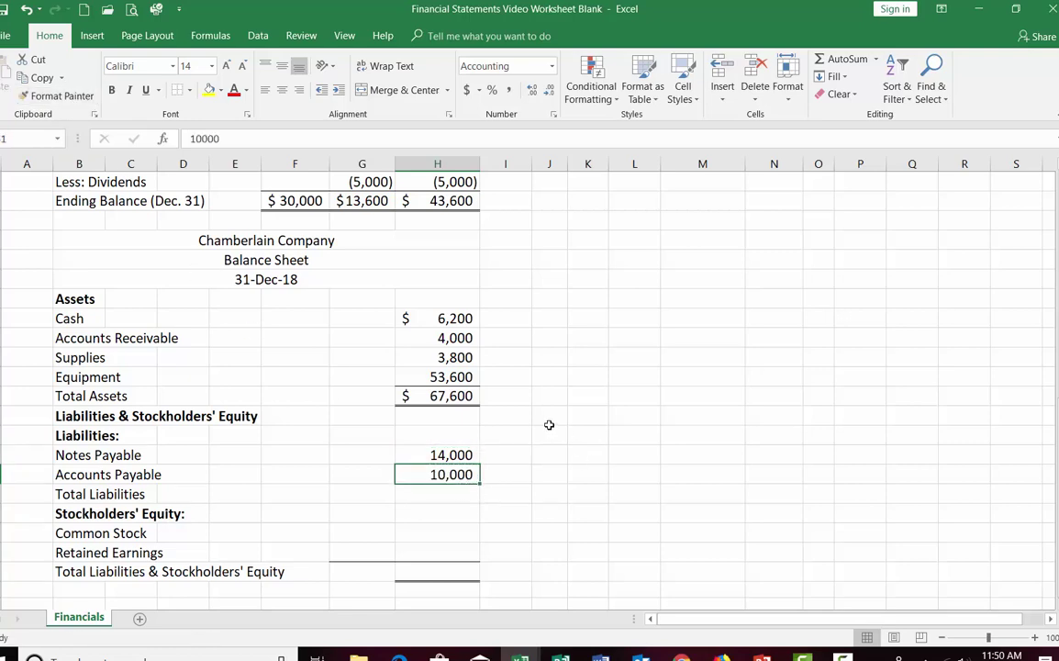
Step: Calculate Total Liabilities by summing the Notes Payable and Accounts Payable amounts with AutoSum
{"action": "left_click", "coordinate": [420, 498]}
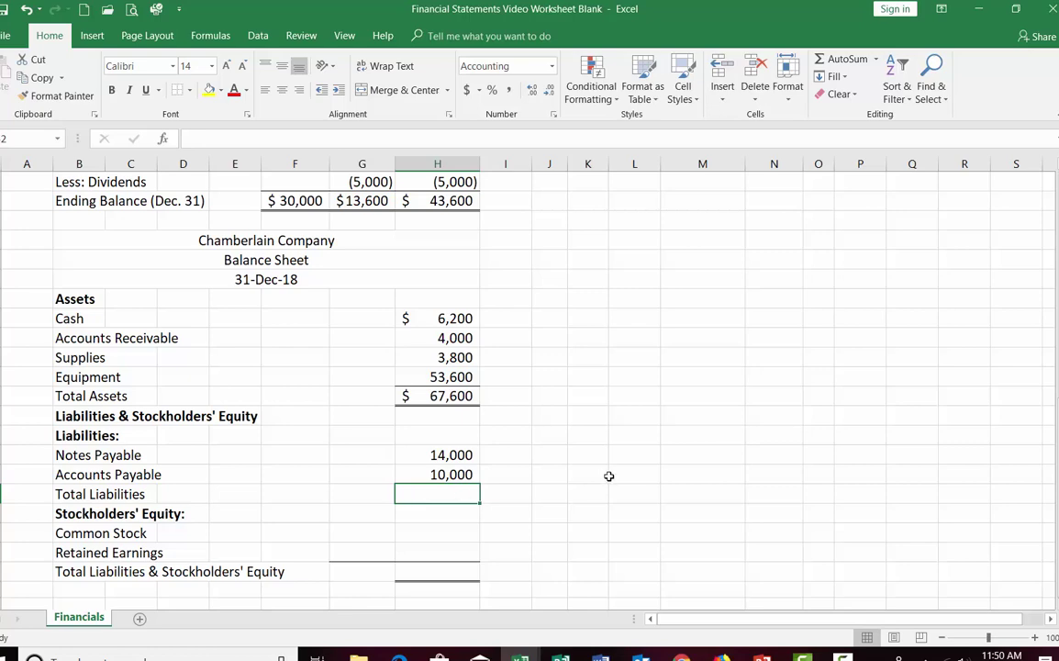
{"action": "left_click", "coordinate": [835, 59]}
{"action": "key", "text": "Return"}
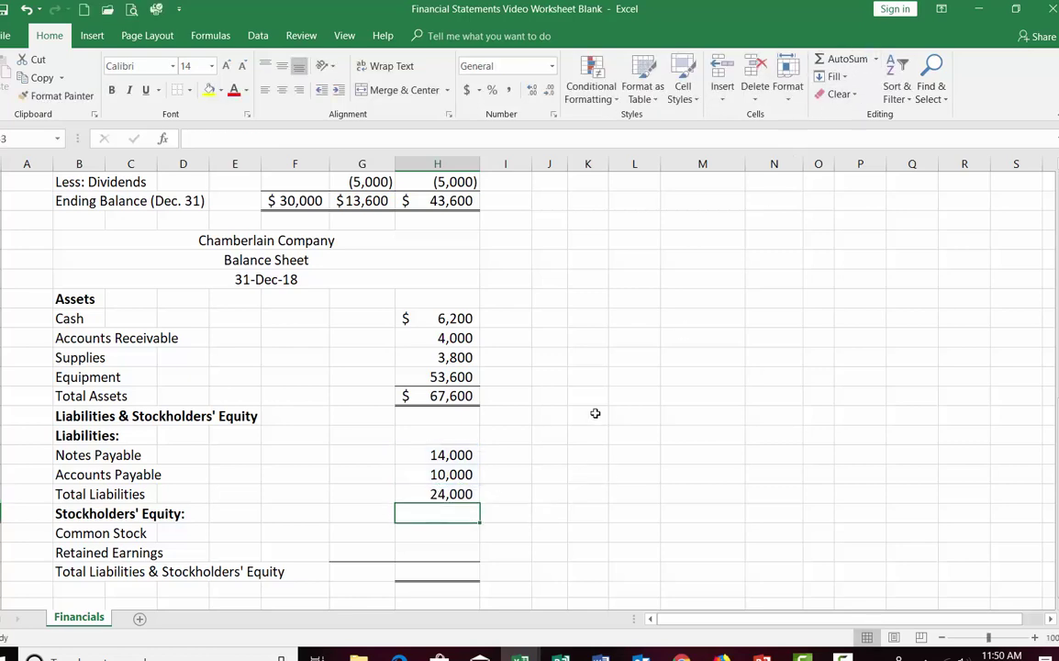
Step: Add a bottom border to the Accounts Payable amount above Total Liabilities
{"action": "left_click", "coordinate": [449, 475]}
{"action": "left_click", "coordinate": [189, 89]}
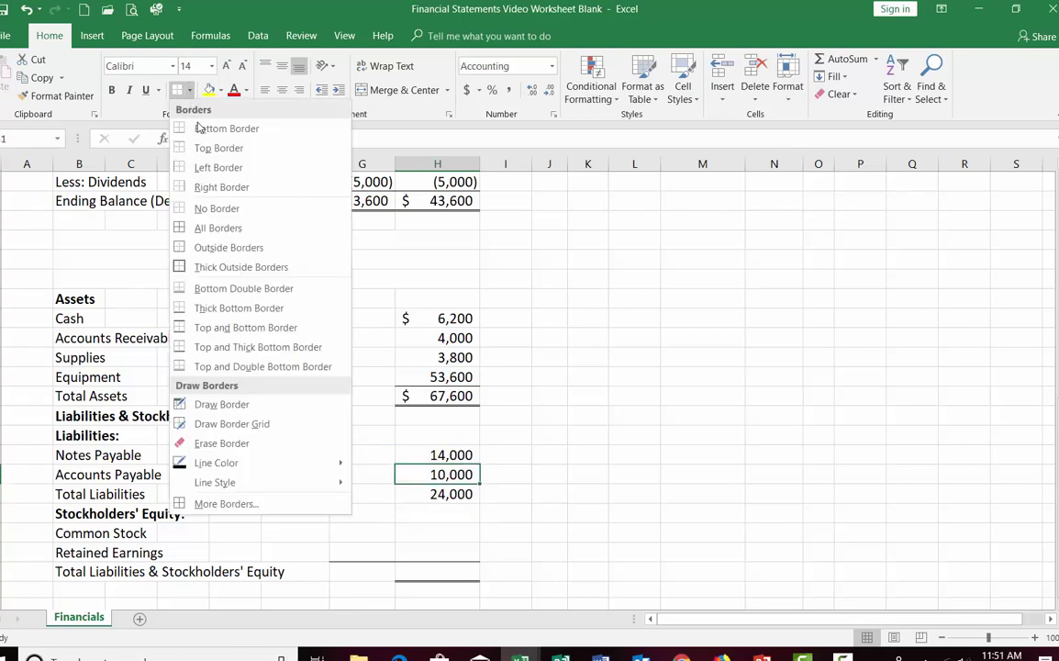
{"action": "left_click", "coordinate": [208, 125]}
{"action": "left_click", "coordinate": [691, 345]}
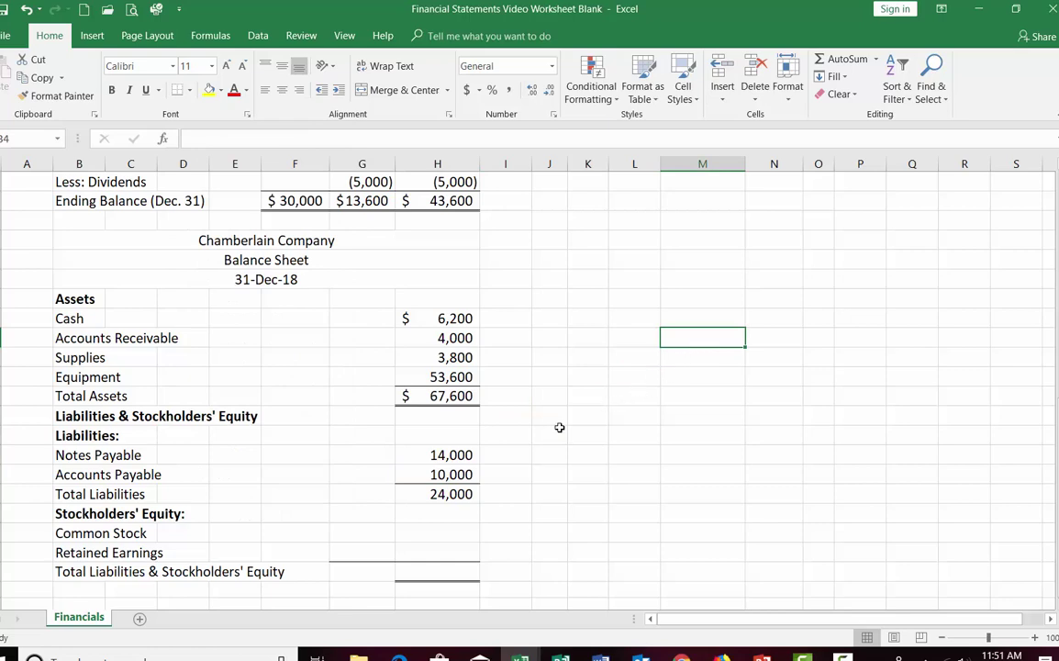
Step: Link the balance sheet's Common Stock amount to its ending balance in the Statement of Stockholders' Equity with =F27
{"action": "left_click", "coordinate": [352, 534]}
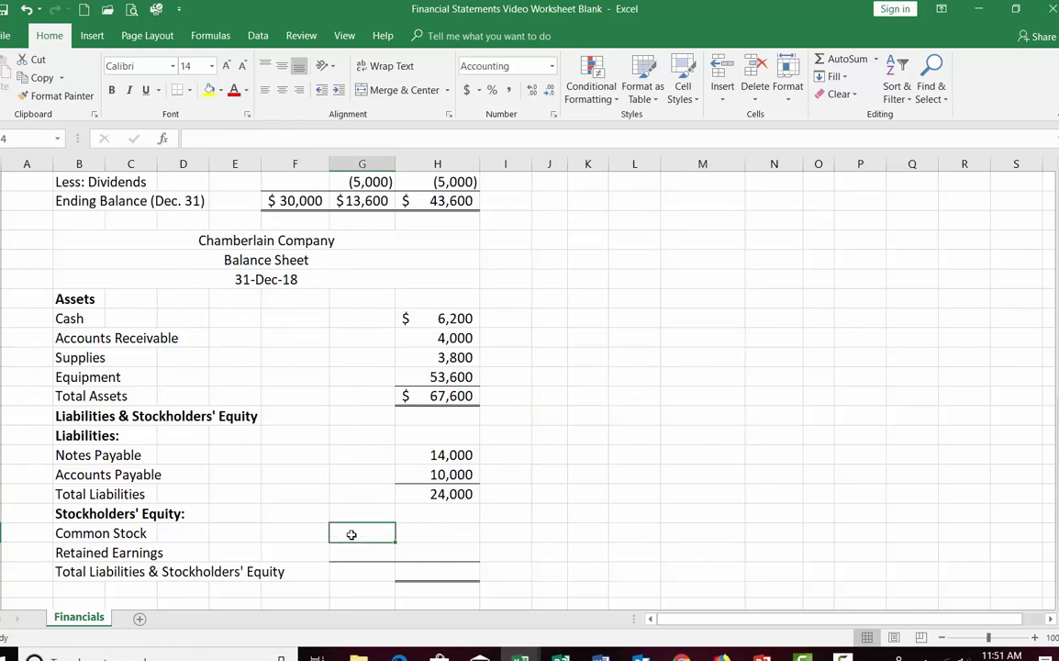
{"action": "type", "text": "="}
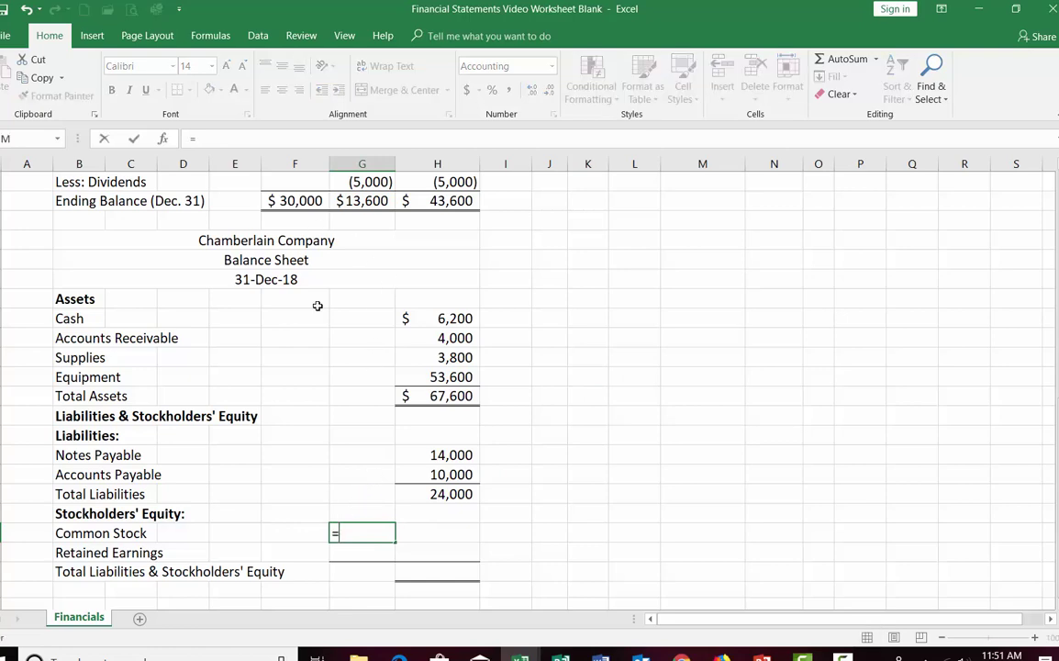
{"action": "scroll", "coordinate": [333, 327], "scroll_direction": "up", "scroll_amount": 1}
{"action": "left_click", "coordinate": [294, 263]}
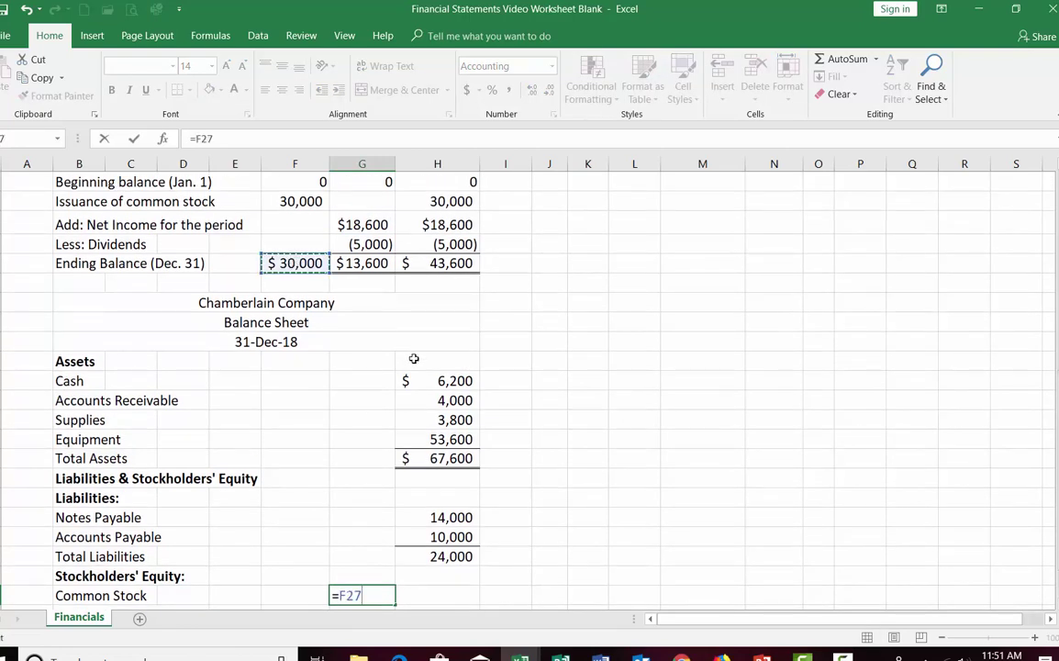
{"action": "key", "text": "Return"}
{"action": "key", "text": "Return"}
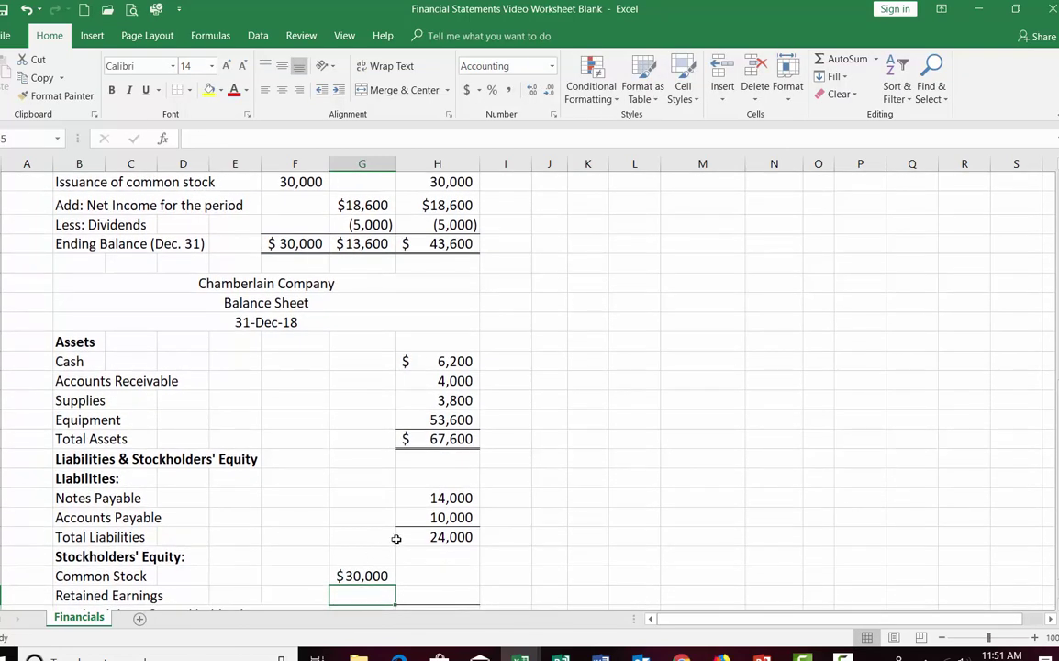
Step: Link the balance sheet's Retained Earnings amount to its ending balance in the Statement of Stockholders' Equity with =G27
{"action": "type", "text": "="}
{"action": "left_click", "coordinate": [358, 243]}
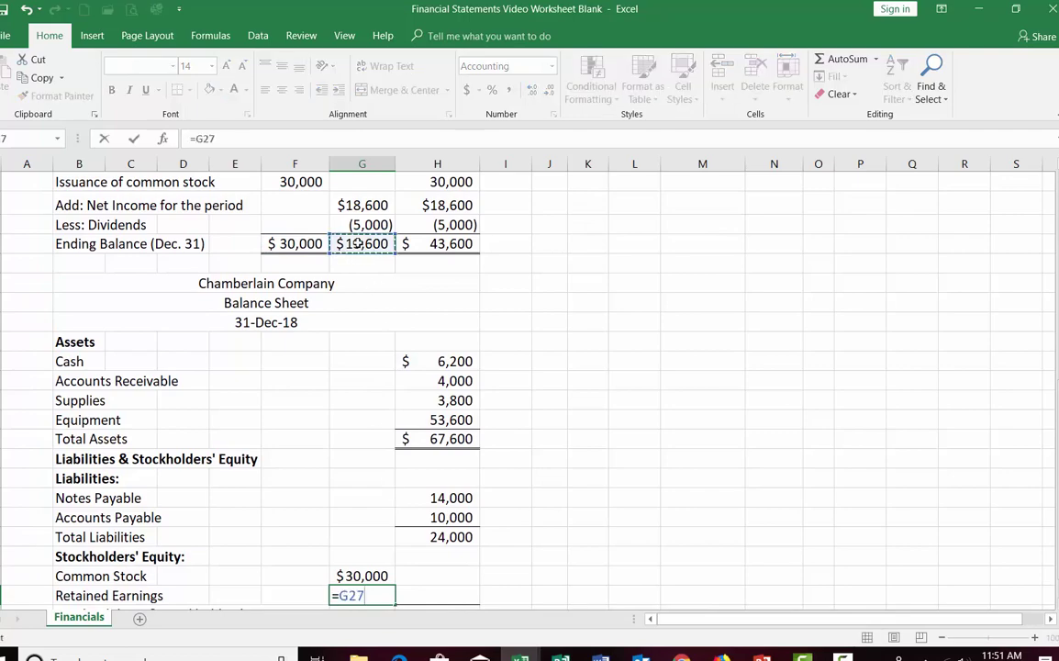
{"action": "key", "text": "Return"}
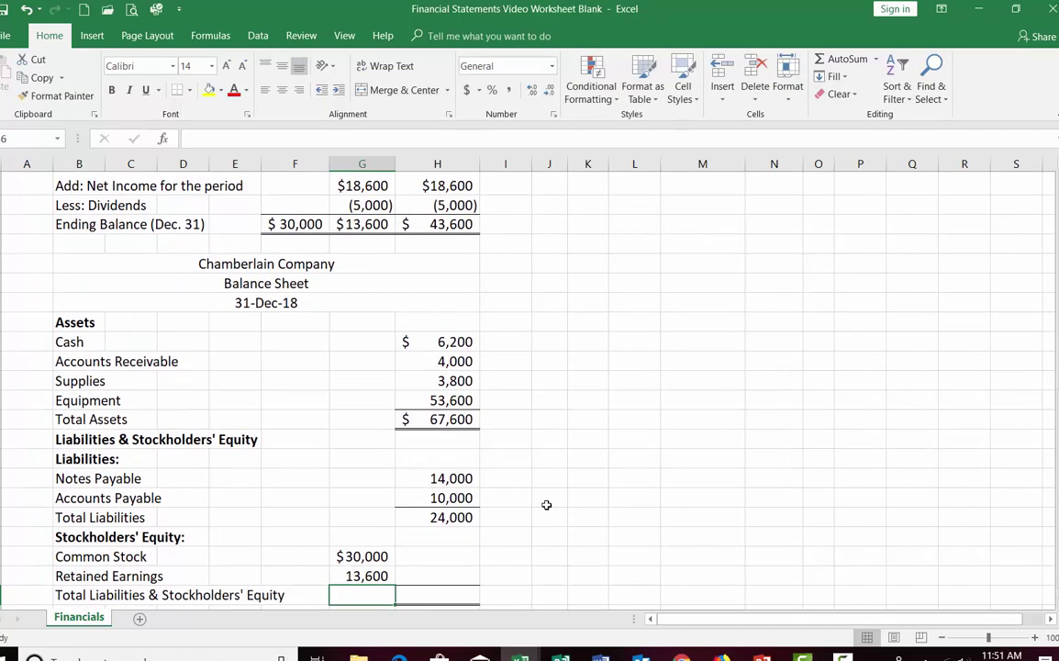
Step: Link the total equity amount beside Retained Earnings in column H to the ending total stockholders' equity with =H27
{"action": "scroll", "coordinate": [546, 505], "scroll_direction": "down", "scroll_amount": 1}
{"action": "left_click", "coordinate": [426, 514]}
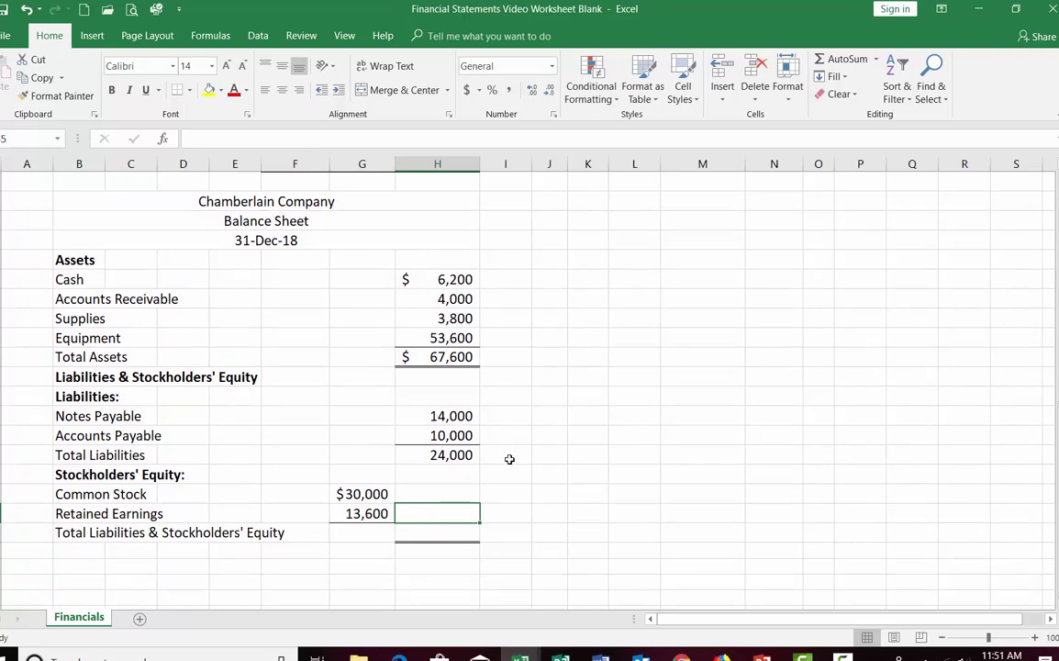
{"action": "type", "text": "="}
{"action": "scroll", "coordinate": [458, 300], "scroll_direction": "up", "scroll_amount": 3}
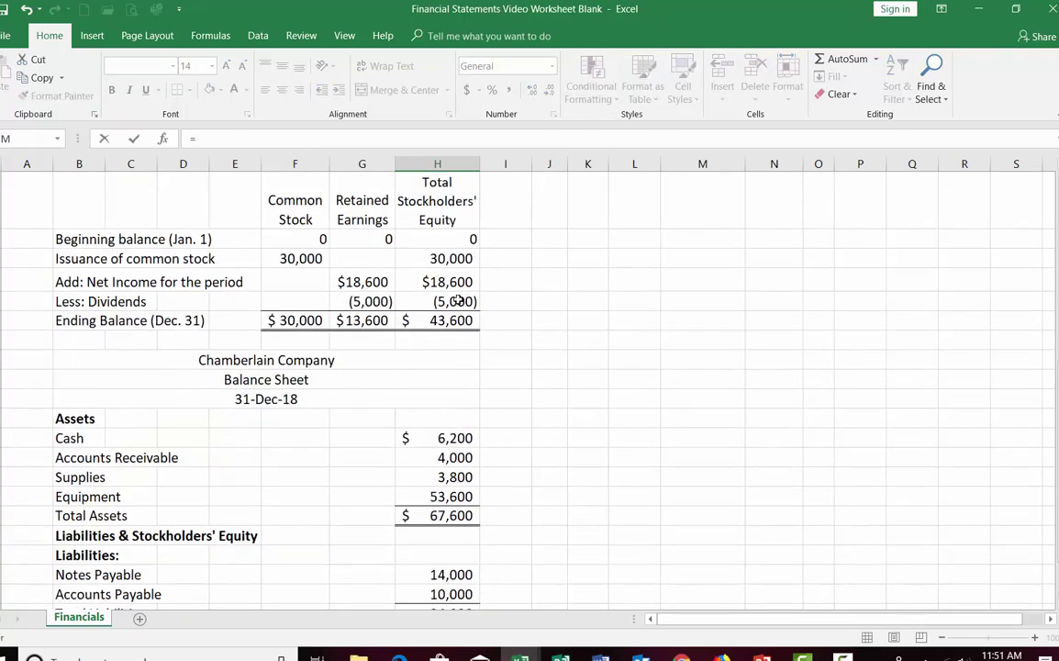
{"action": "left_click", "coordinate": [434, 322]}
{"action": "key", "text": "Return"}
{"action": "scroll", "coordinate": [432, 404], "scroll_direction": "down", "scroll_amount": 4}
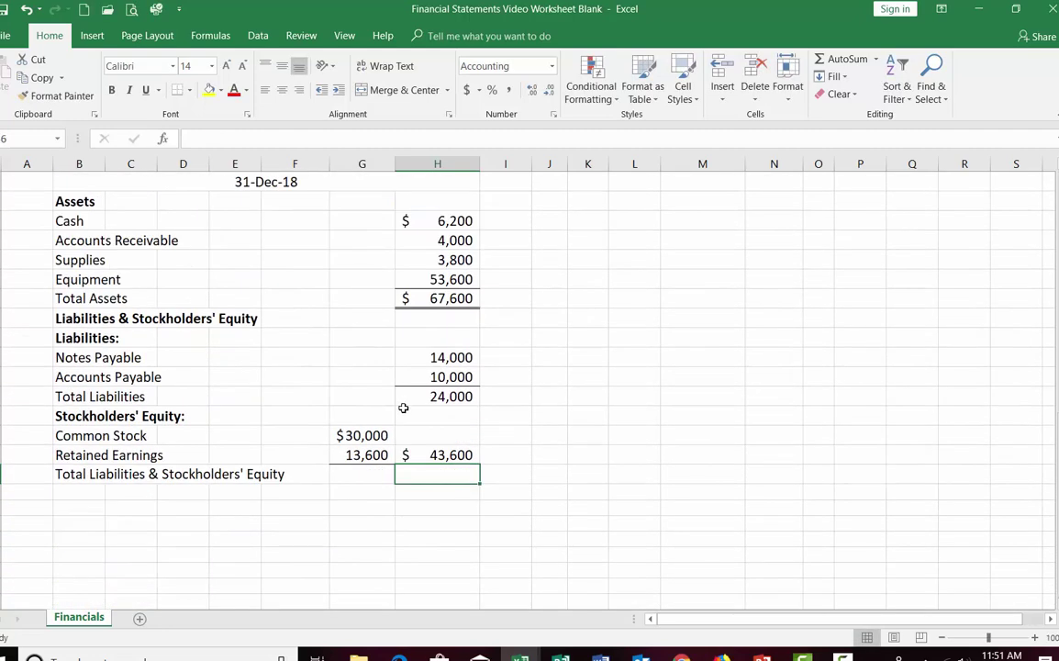
Step: Calculate Total Liabilities & Stockholders' Equity by adding Total Liabilities and total stockholders' equity with =H42+H45
{"action": "key", "text": "ctrl+z"}
{"action": "left_click", "coordinate": [453, 474]}
{"action": "type", "text": "="}
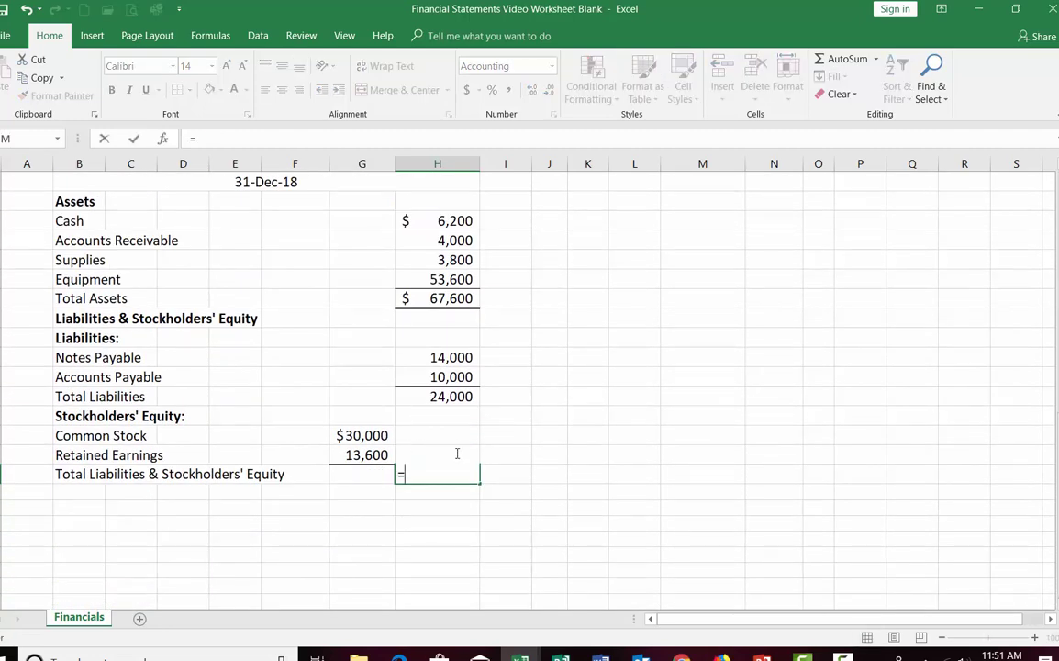
{"action": "left_click", "coordinate": [445, 397]}
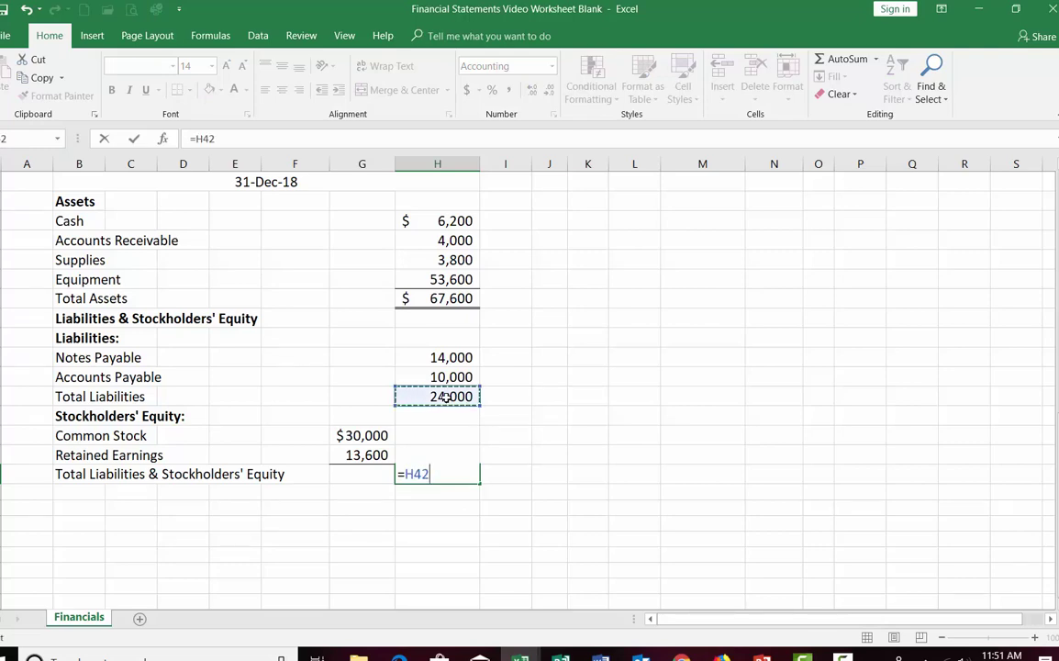
{"action": "type", "text": "+h45"}
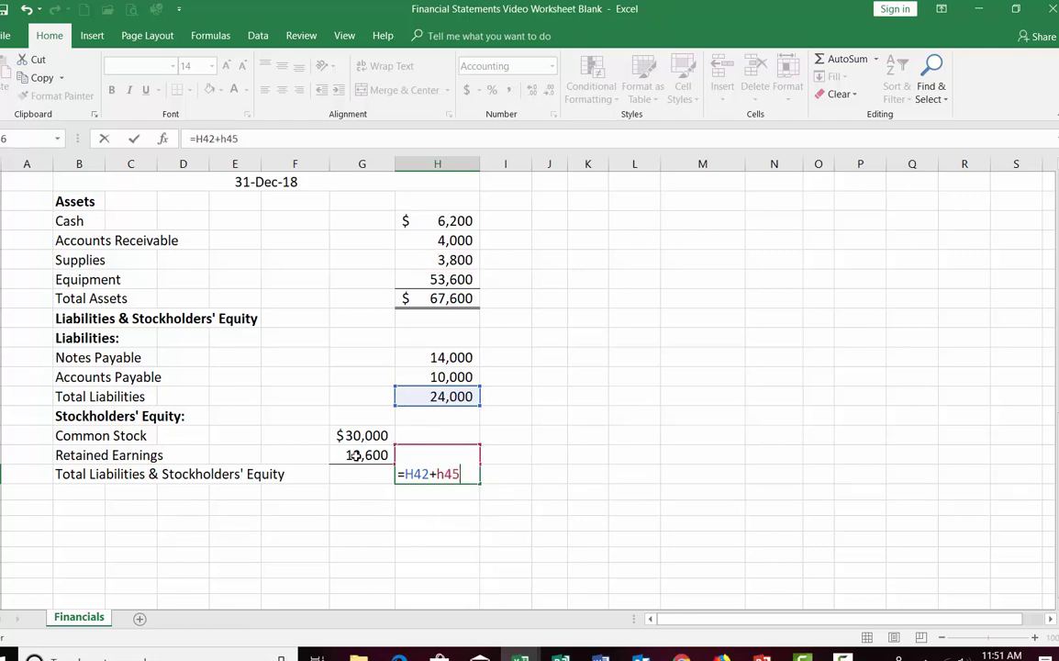
{"action": "key", "text": "Return"}
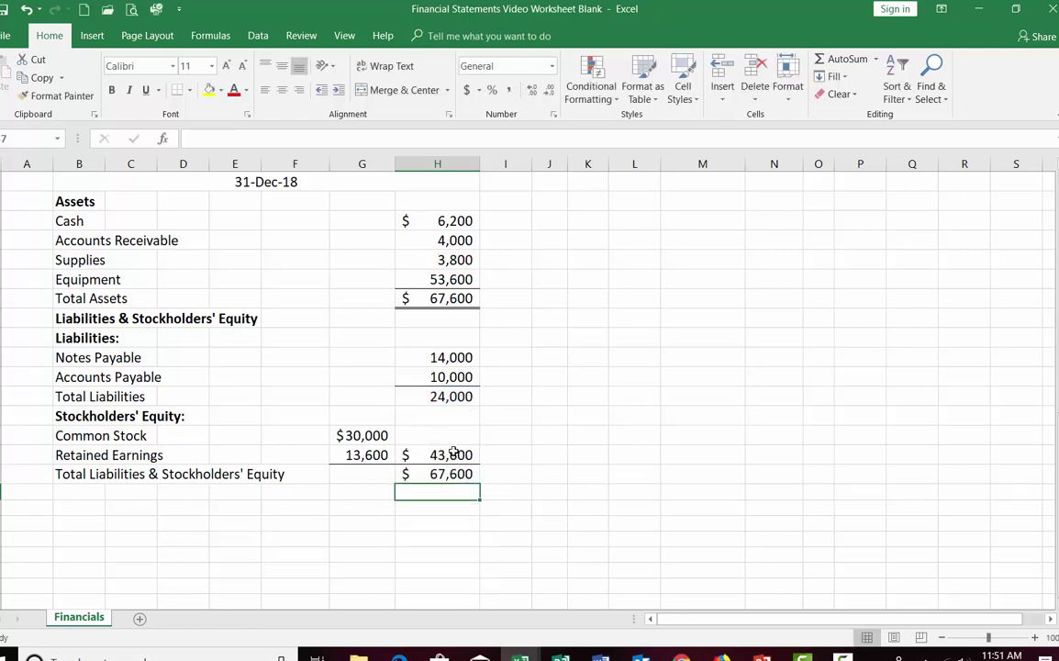
{"action": "left_click", "coordinate": [444, 507]}
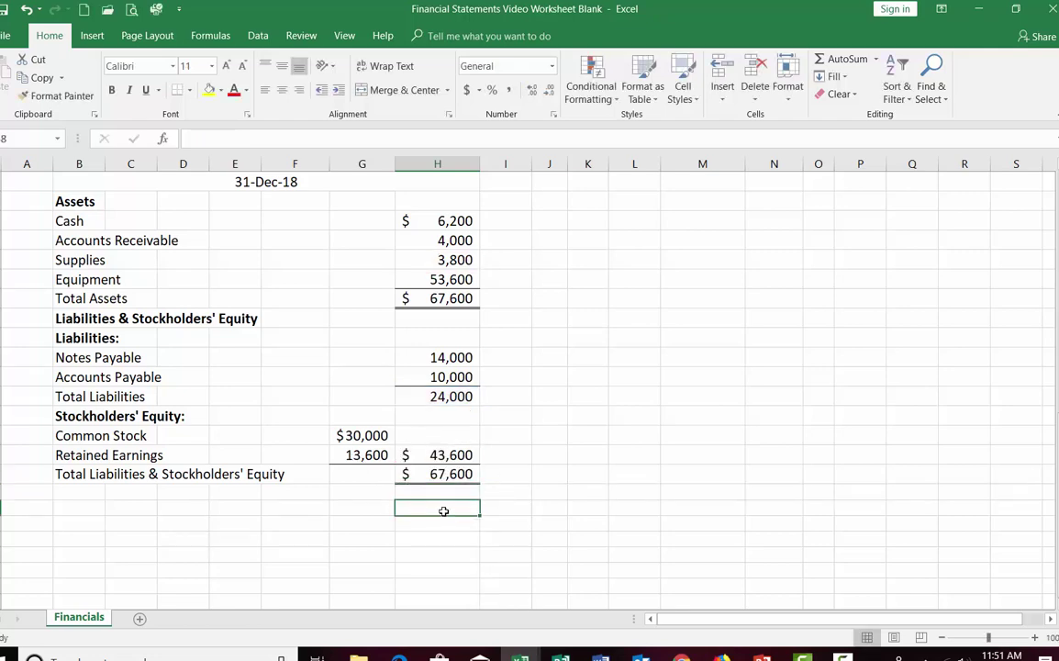
Step: Highlight the Total Assets and Total Liabilities & Stockholders' Equity amounts in yellow
{"action": "scroll", "coordinate": [575, 515], "scroll_direction": "up", "scroll_amount": 1}
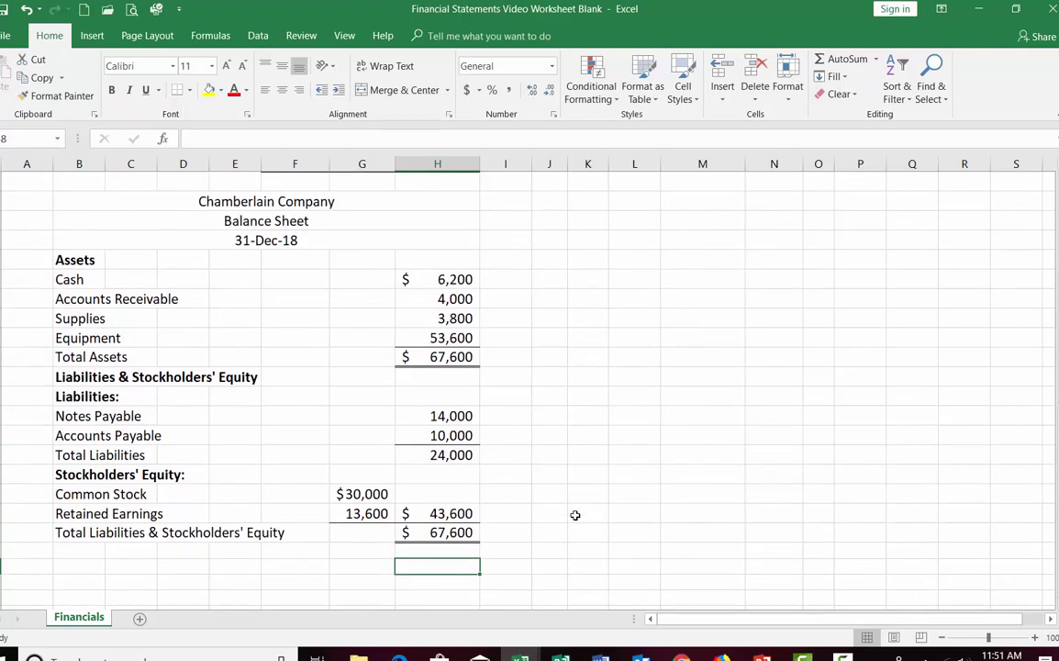
{"action": "left_click", "coordinate": [226, 222]}
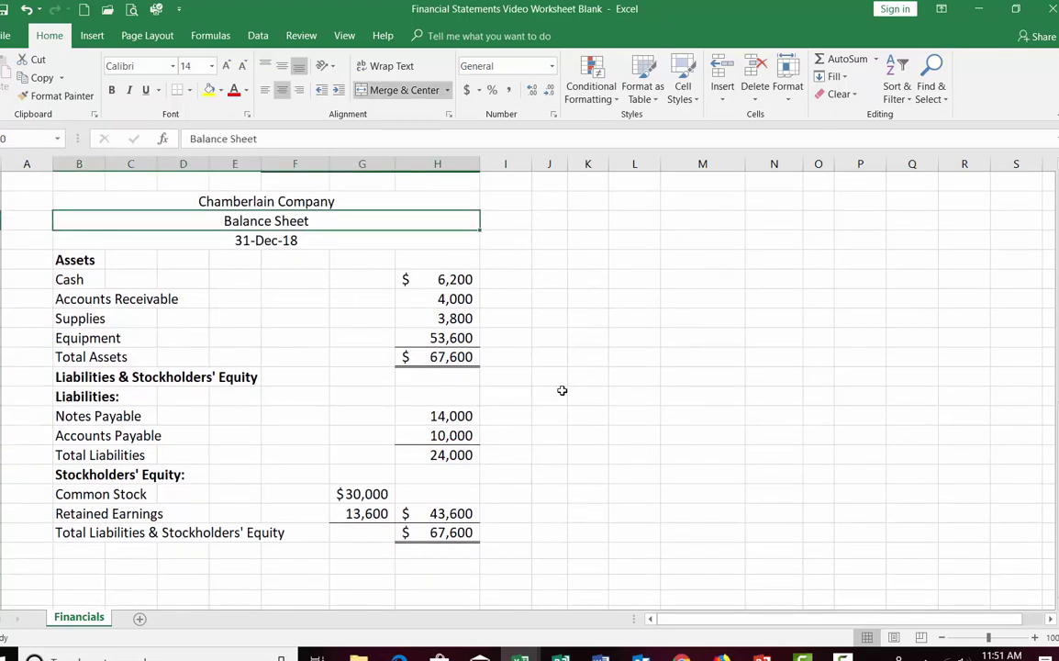
{"action": "left_click", "coordinate": [437, 357]}
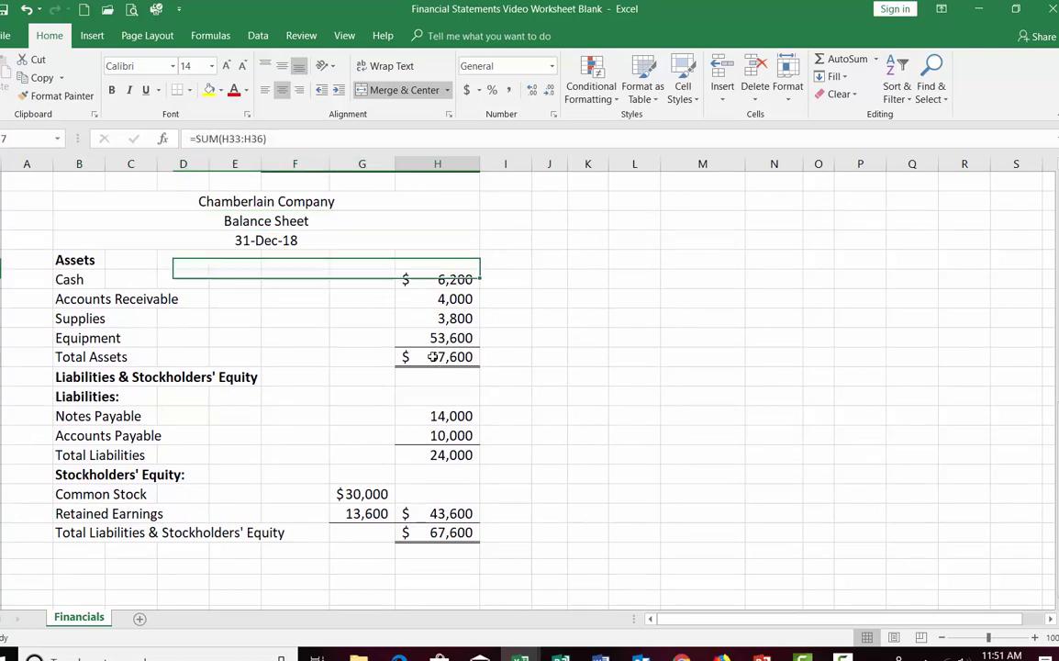
{"action": "left_click", "coordinate": [209, 90]}
{"action": "left_click", "coordinate": [453, 535]}
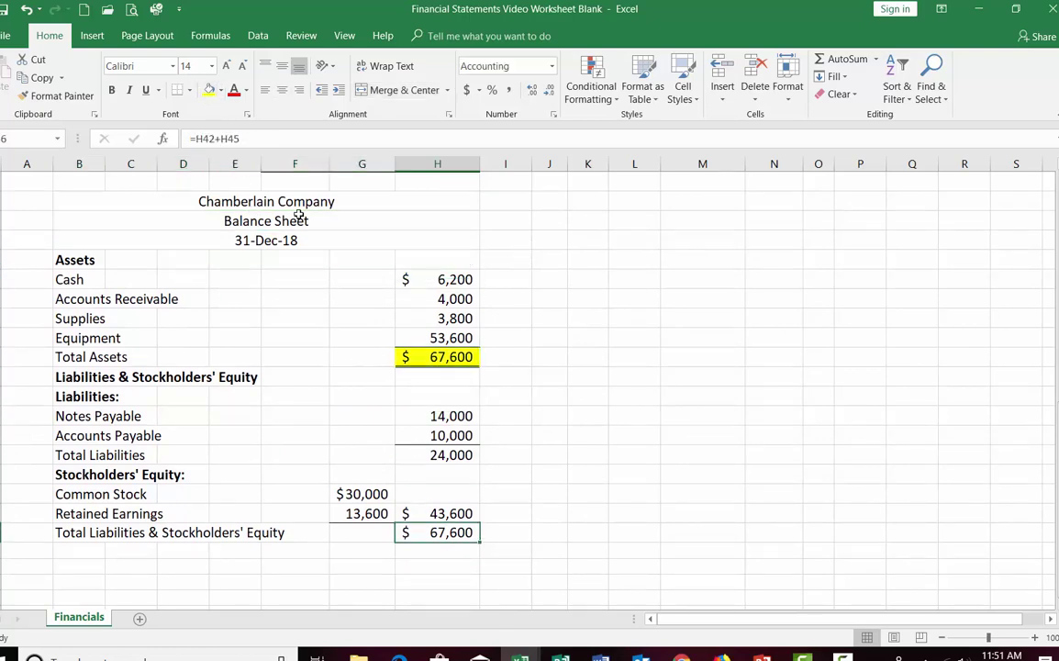
{"action": "left_click", "coordinate": [209, 89]}
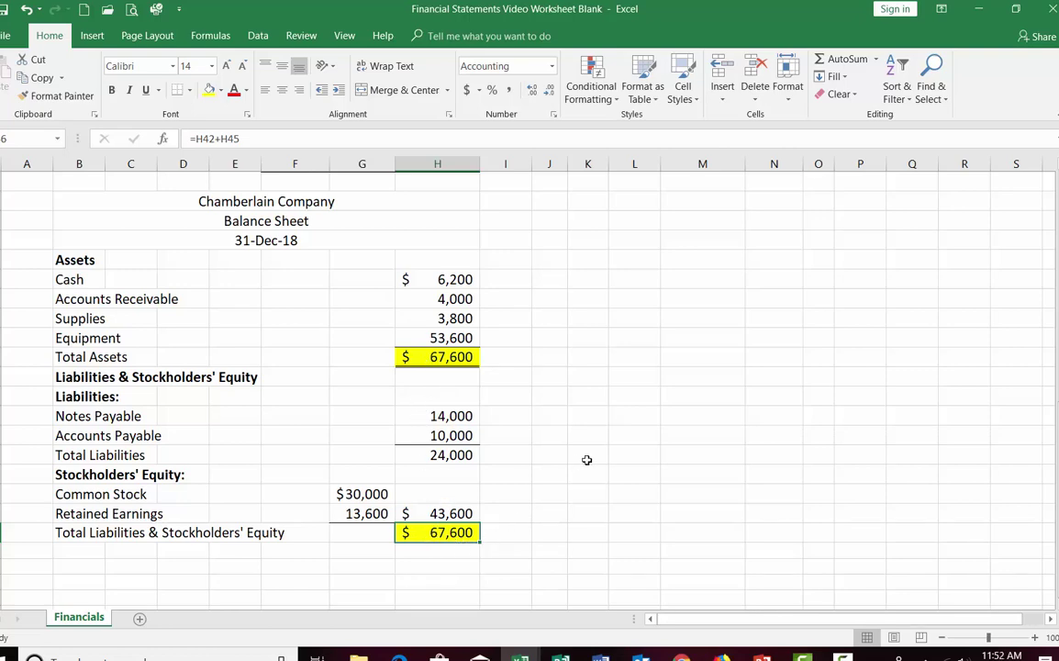
Step: Switch the fill color to orange and highlight the balance sheet's Common Stock and Retained Earnings amounts, keeping the final total yellow
{"action": "scroll", "coordinate": [587, 460], "scroll_direction": "up", "scroll_amount": 1}
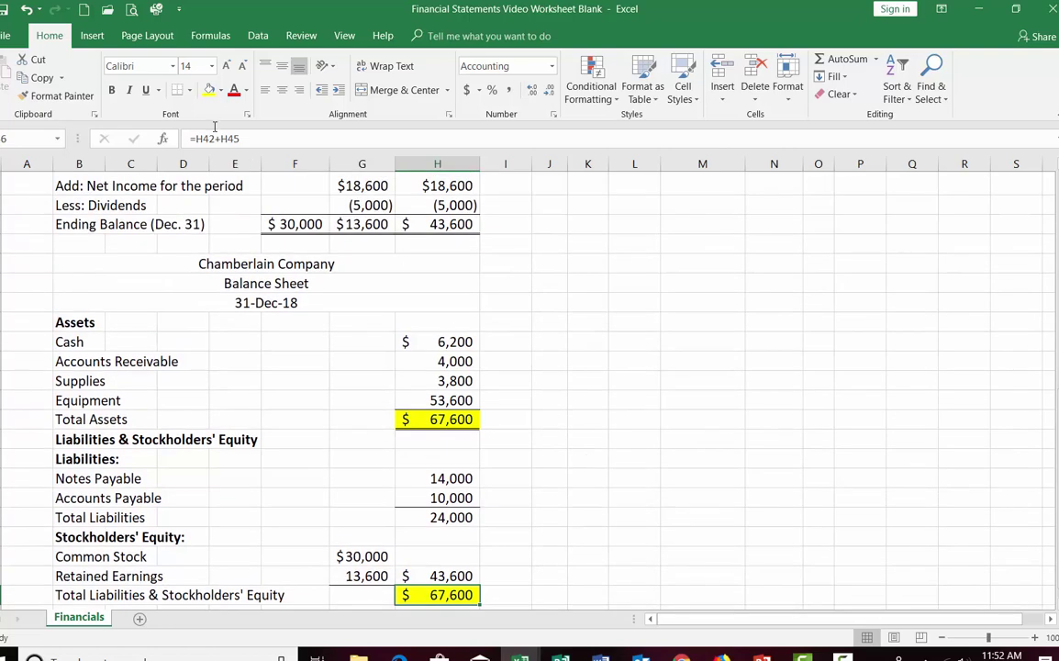
{"action": "left_click", "coordinate": [220, 89]}
{"action": "left_click", "coordinate": [371, 228]}
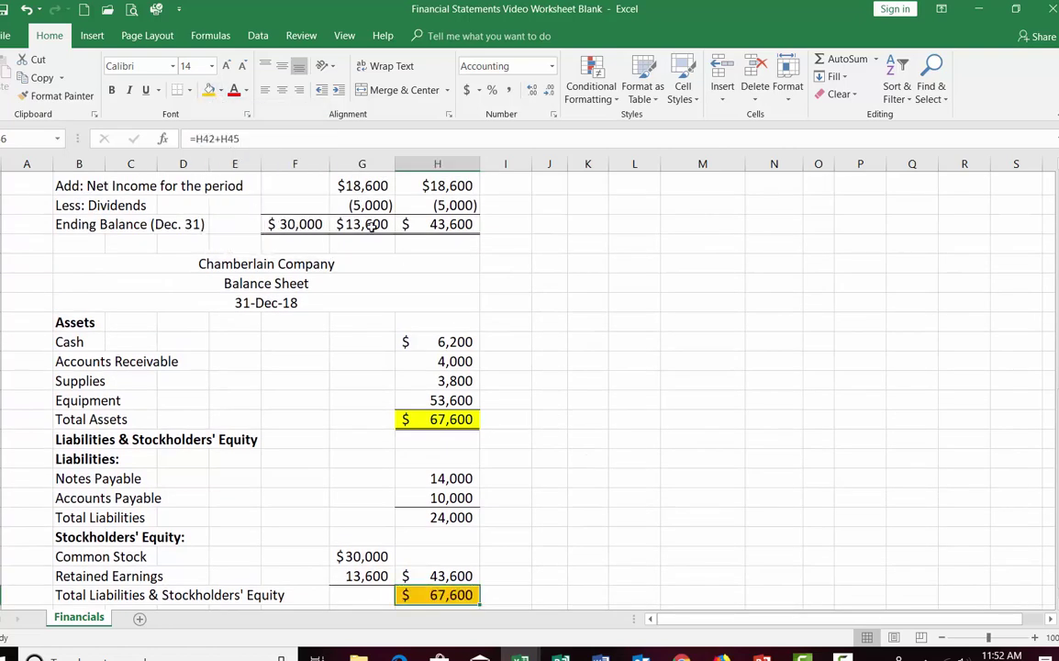
{"action": "left_click", "coordinate": [26, 10]}
{"action": "left_click_drag", "start_coordinate": [362, 556], "coordinate": [350, 573]}
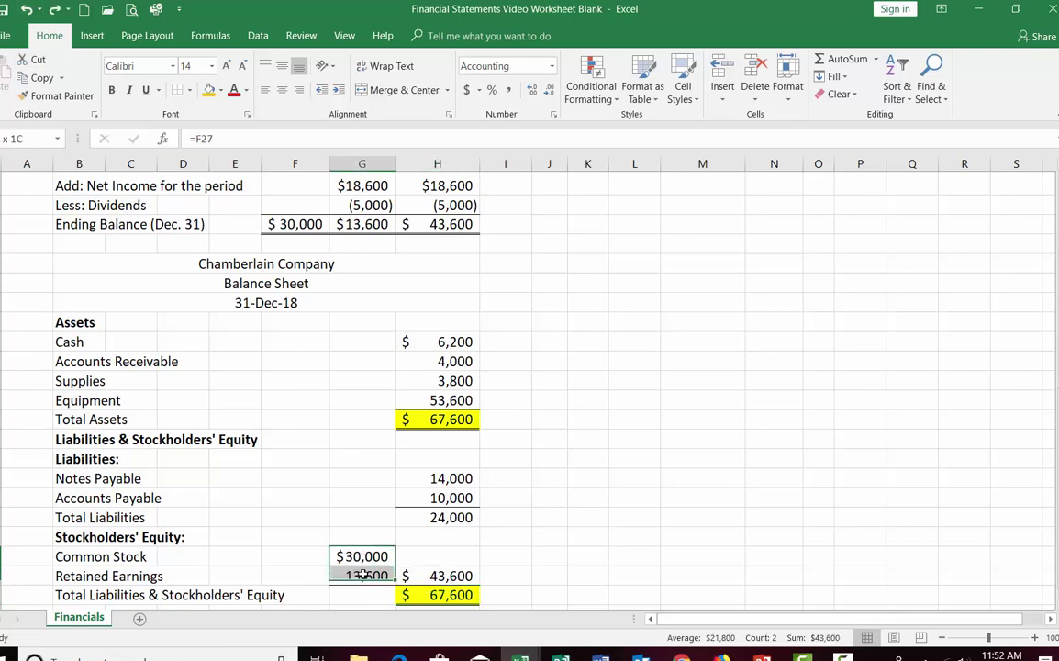
{"action": "left_click", "coordinate": [209, 90]}
Step: Highlight in orange the three ending balances in the Statement of Stockholders' Equity and the balance sheet's total equity amount beside Retained Earnings
{"action": "left_click_drag", "start_coordinate": [293, 224], "coordinate": [363, 224]}
{"action": "left_click", "coordinate": [209, 90]}
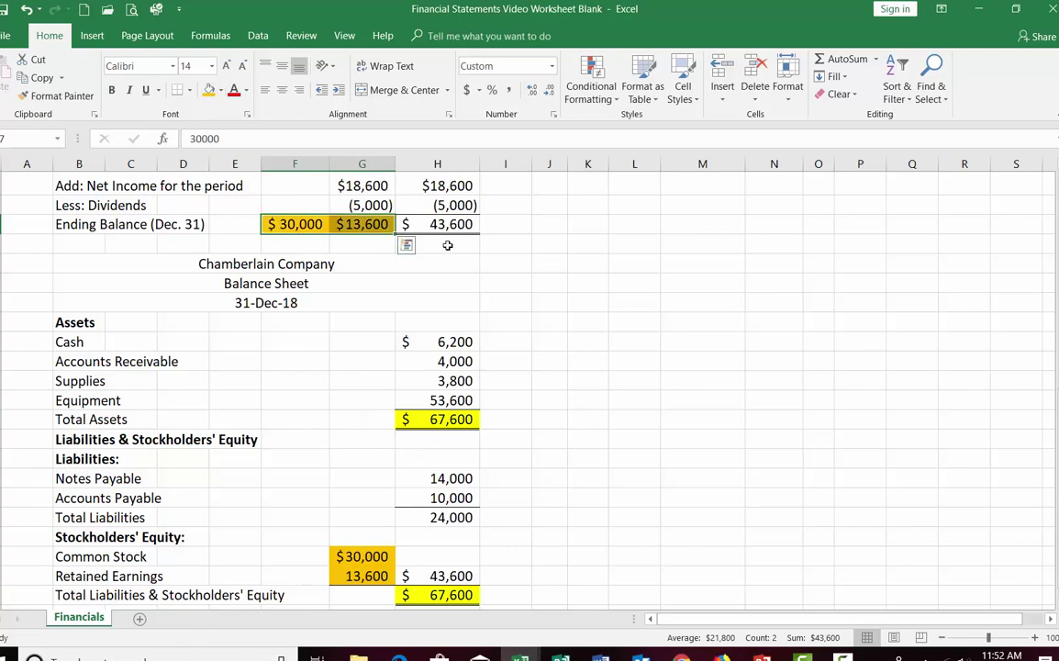
{"action": "left_click", "coordinate": [405, 221]}
{"action": "left_click", "coordinate": [209, 90]}
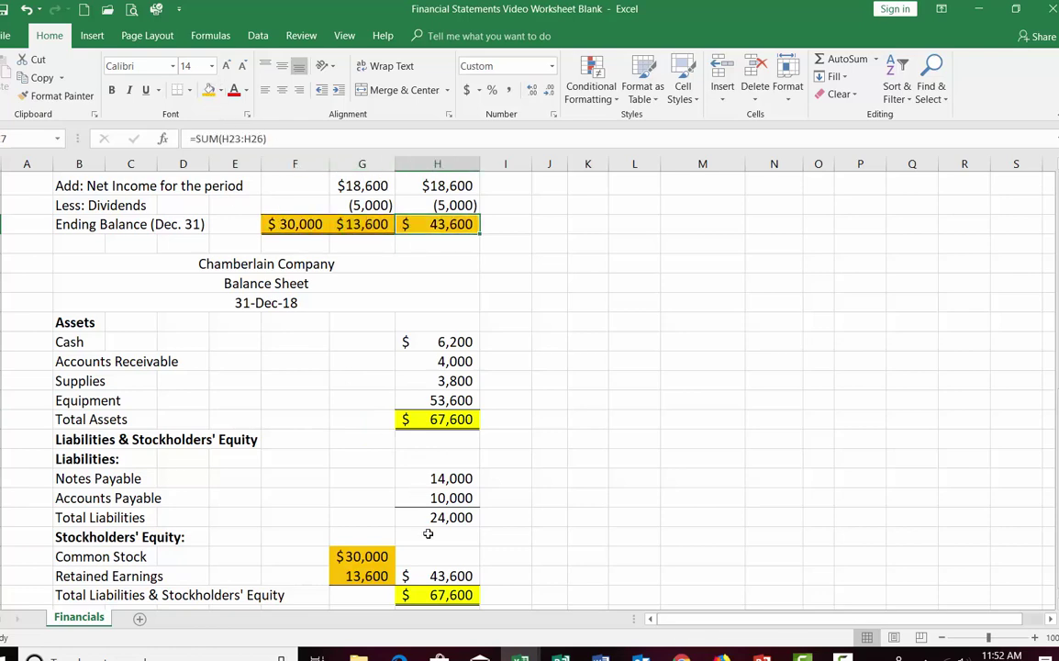
{"action": "left_click", "coordinate": [409, 575]}
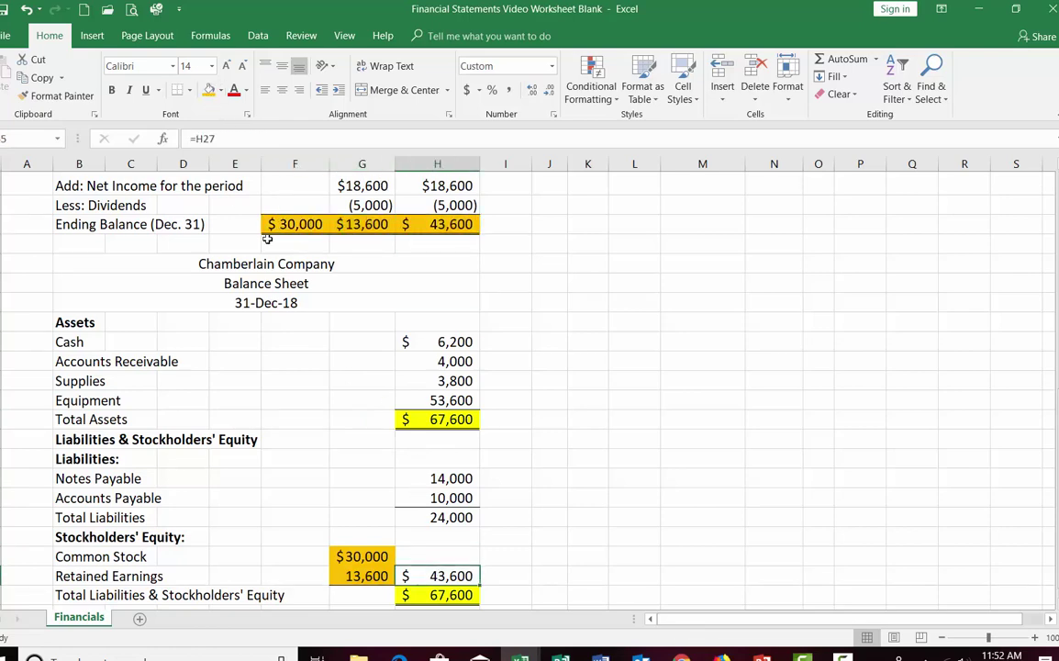
{"action": "left_click", "coordinate": [209, 90]}
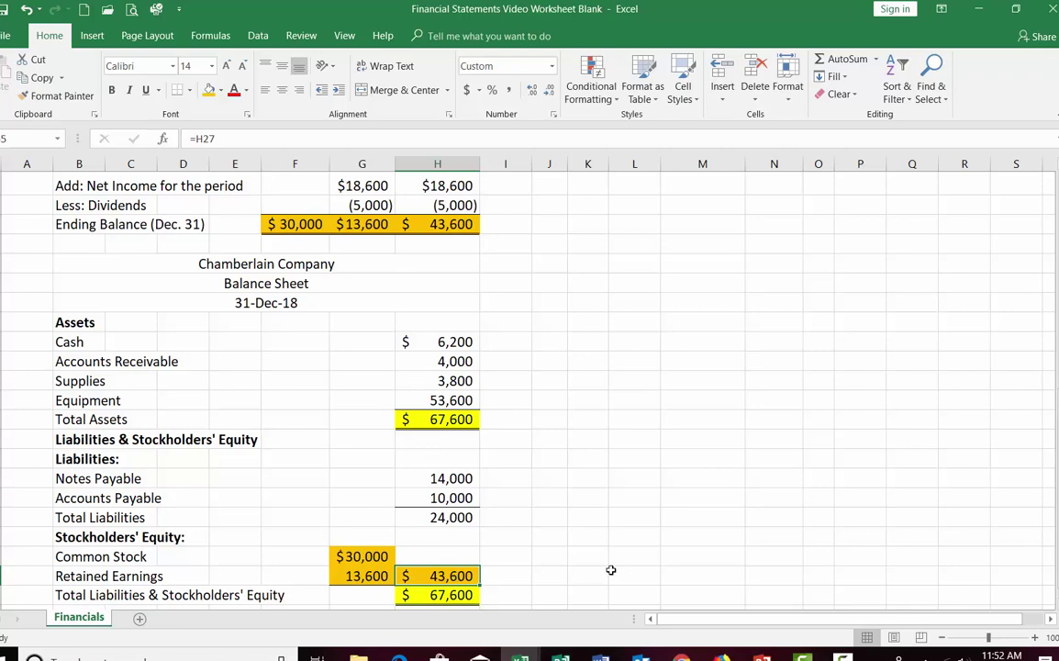
Step: Highlight net income in light green in the Retained Earnings column of the equity statement and on the income statement
{"action": "scroll", "coordinate": [610, 570], "scroll_direction": "up", "scroll_amount": 6}
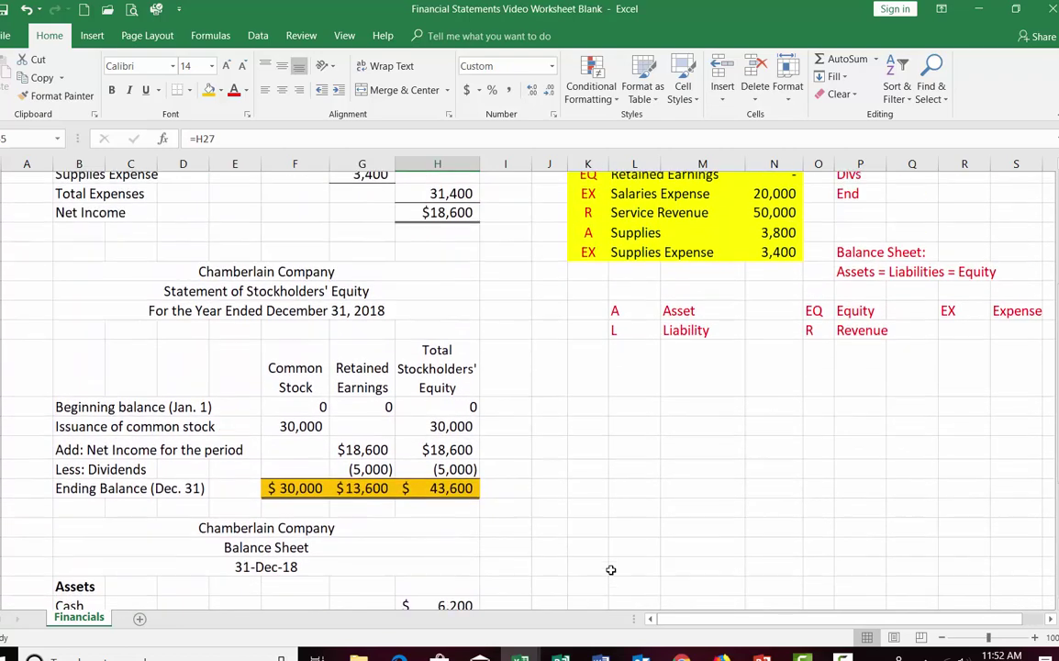
{"action": "left_click", "coordinate": [362, 514]}
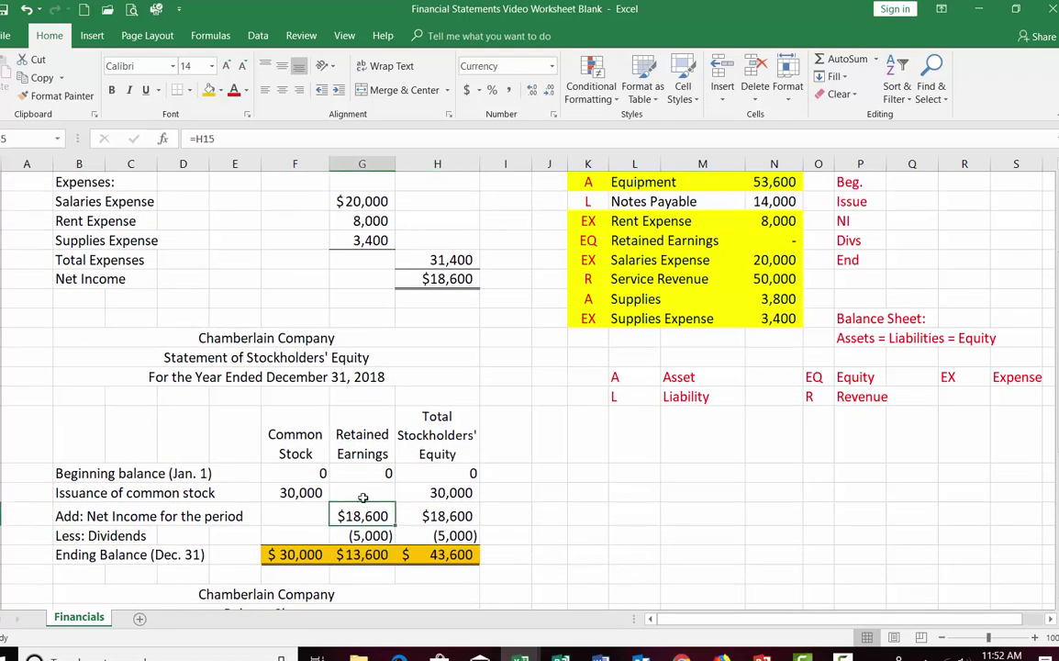
{"action": "left_click", "coordinate": [221, 90]}
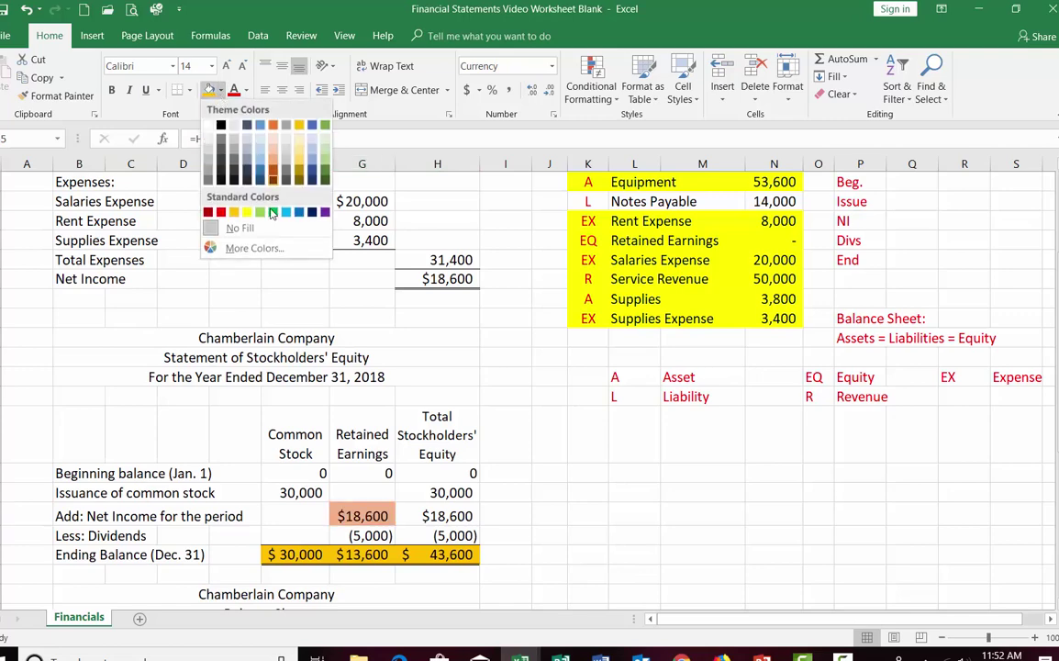
{"action": "left_click", "coordinate": [260, 213]}
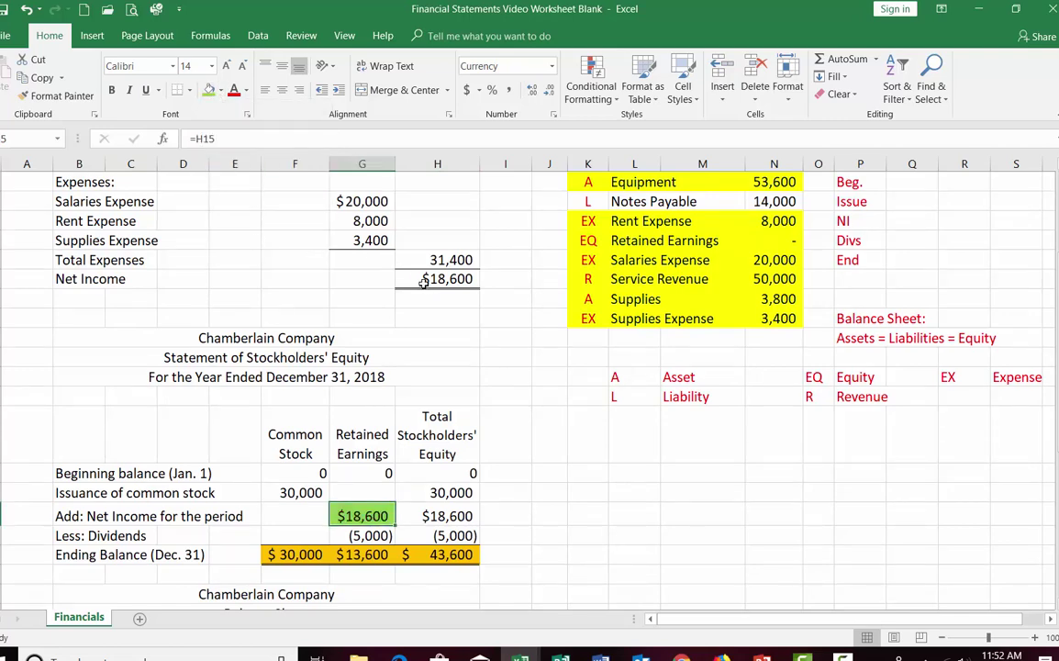
{"action": "left_click", "coordinate": [386, 278]}
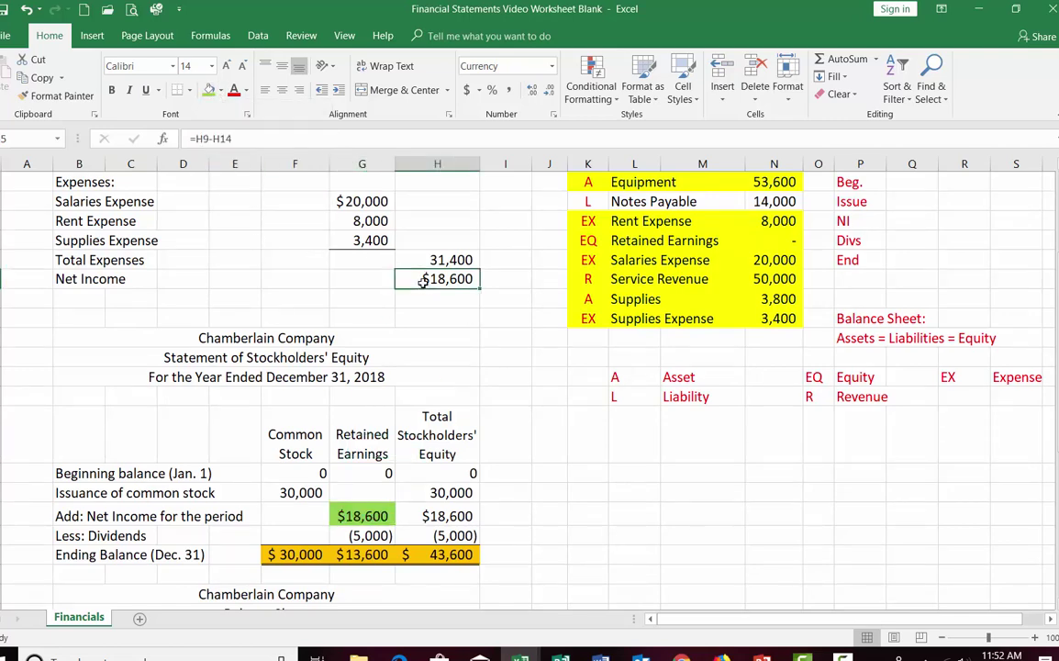
{"action": "left_click", "coordinate": [208, 90]}
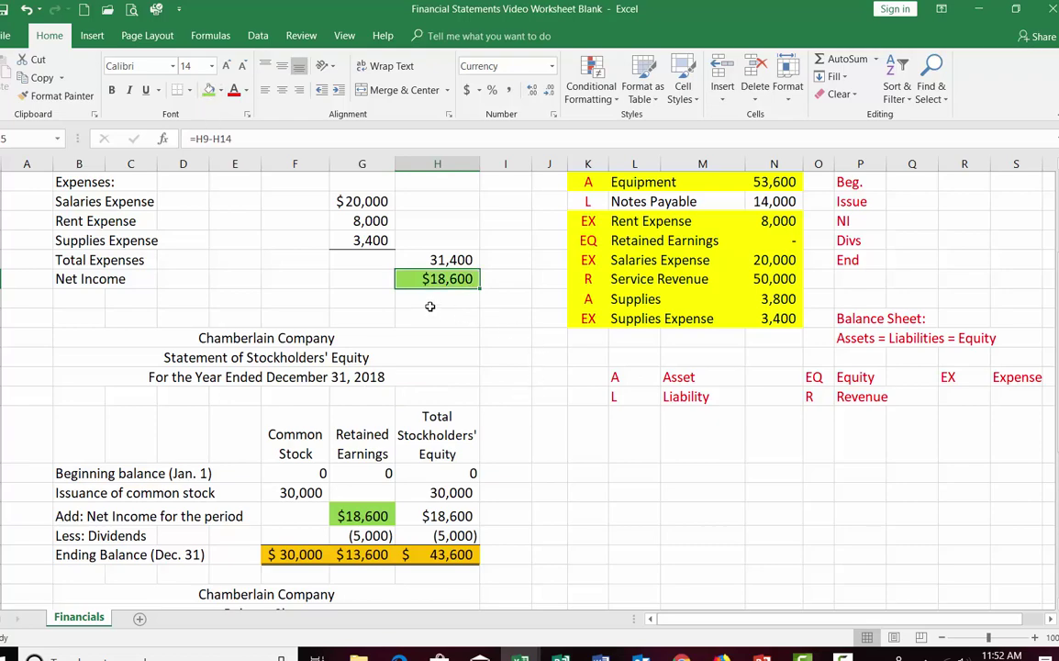
{"action": "scroll", "coordinate": [505, 312], "scroll_direction": "up", "scroll_amount": 2}
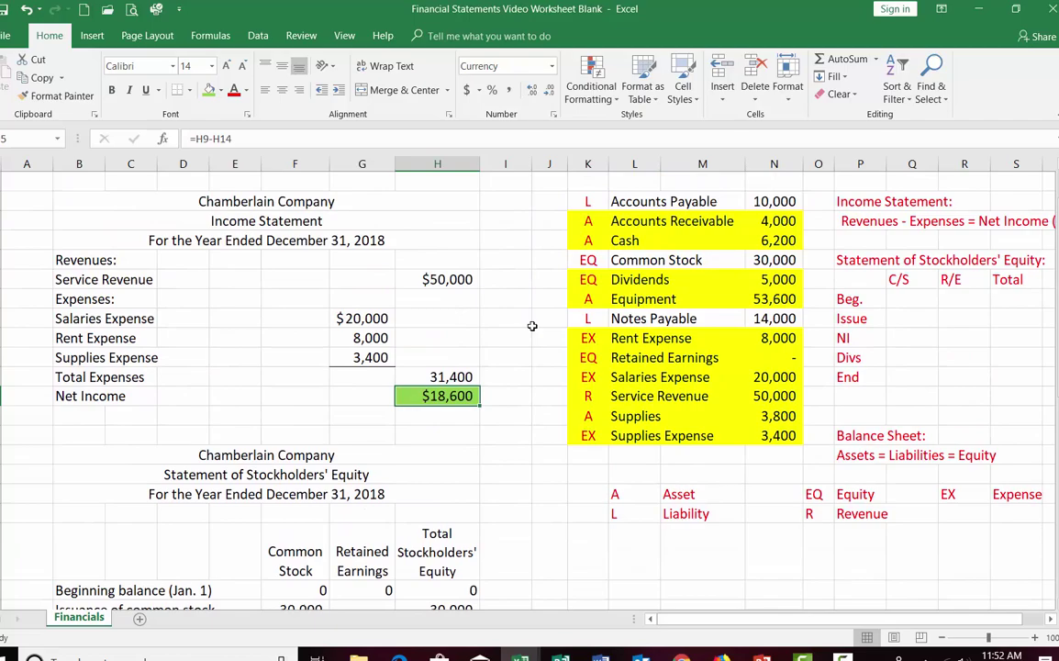
{"action": "scroll", "coordinate": [532, 326], "scroll_direction": "down", "scroll_amount": 4}
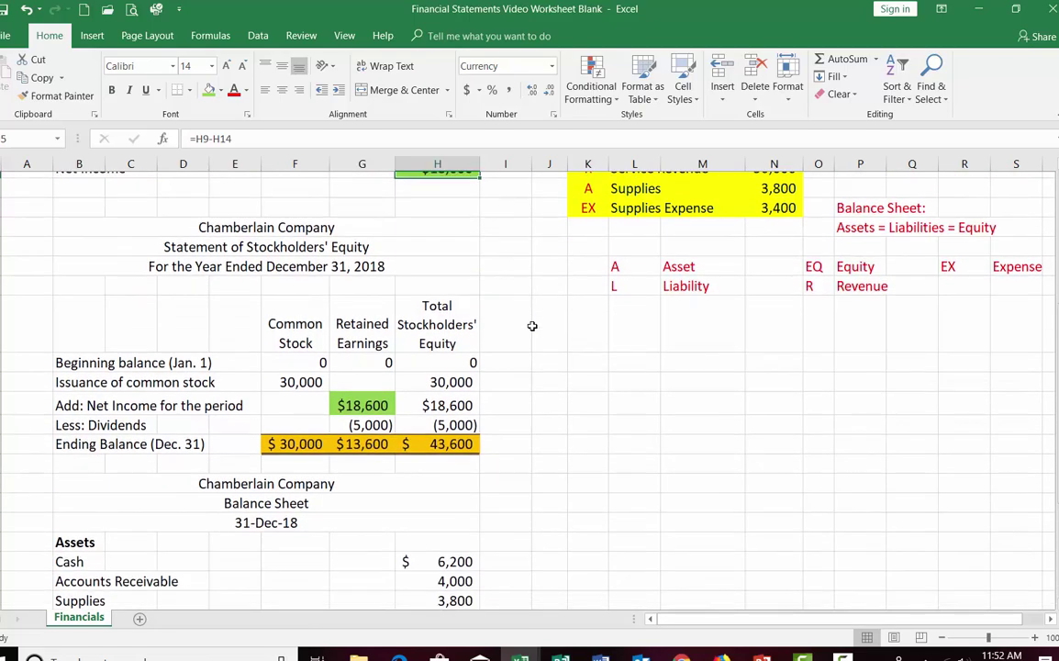
{"action": "scroll", "coordinate": [532, 326], "scroll_direction": "down", "scroll_amount": 5}
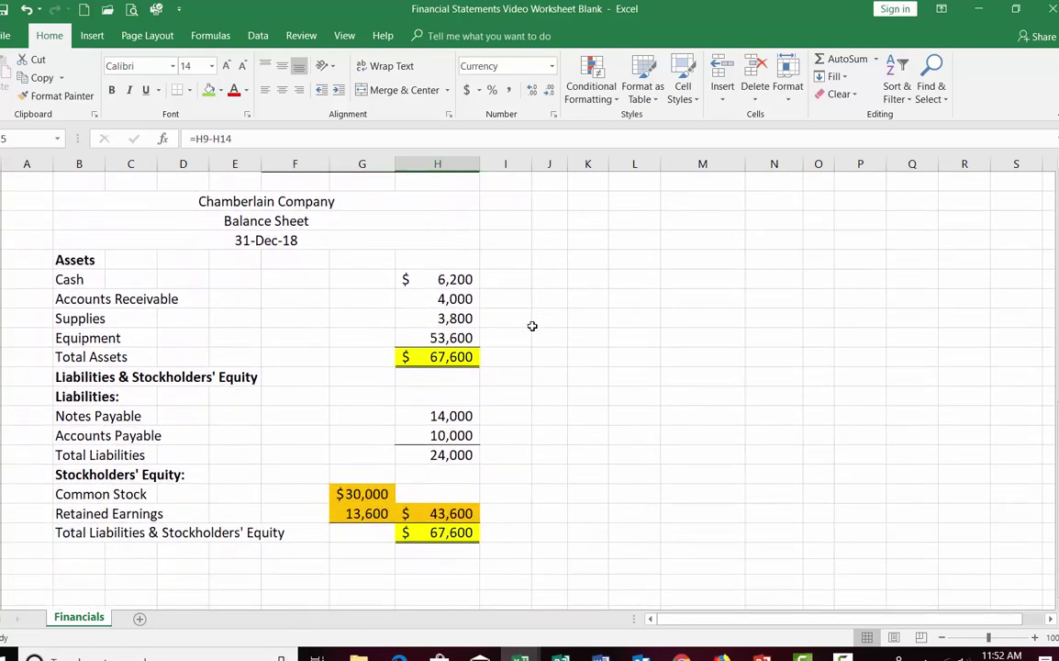